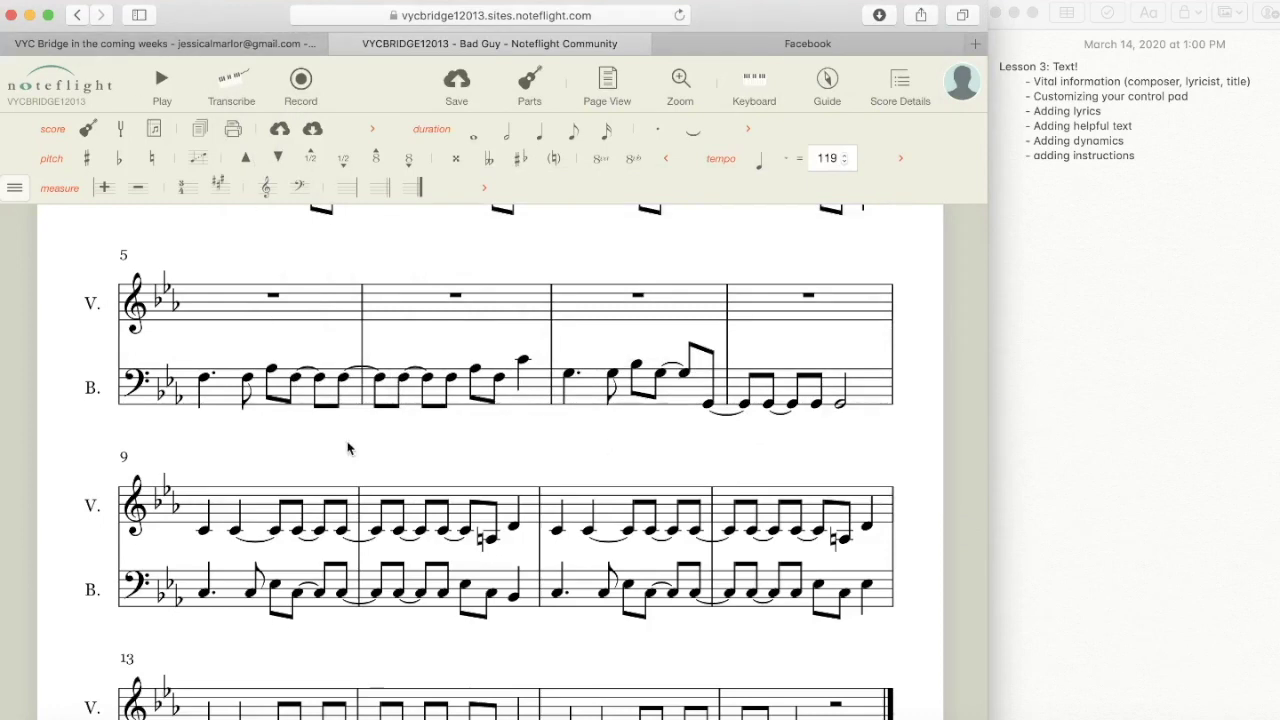
Step: Title the score 'Bad Guy'
{"action": "scroll", "coordinate": [348, 448], "scroll_direction": "up", "scroll_amount": 5}
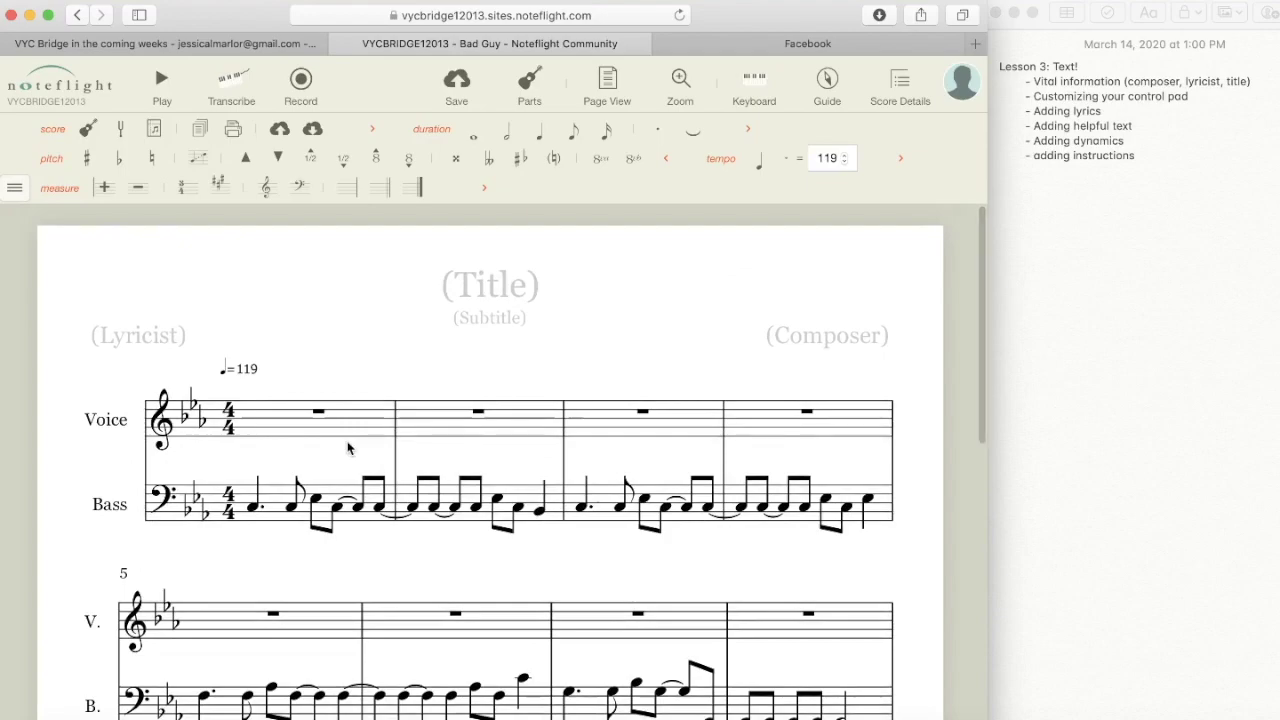
{"action": "scroll", "coordinate": [348, 448], "scroll_direction": "down", "scroll_amount": 10}
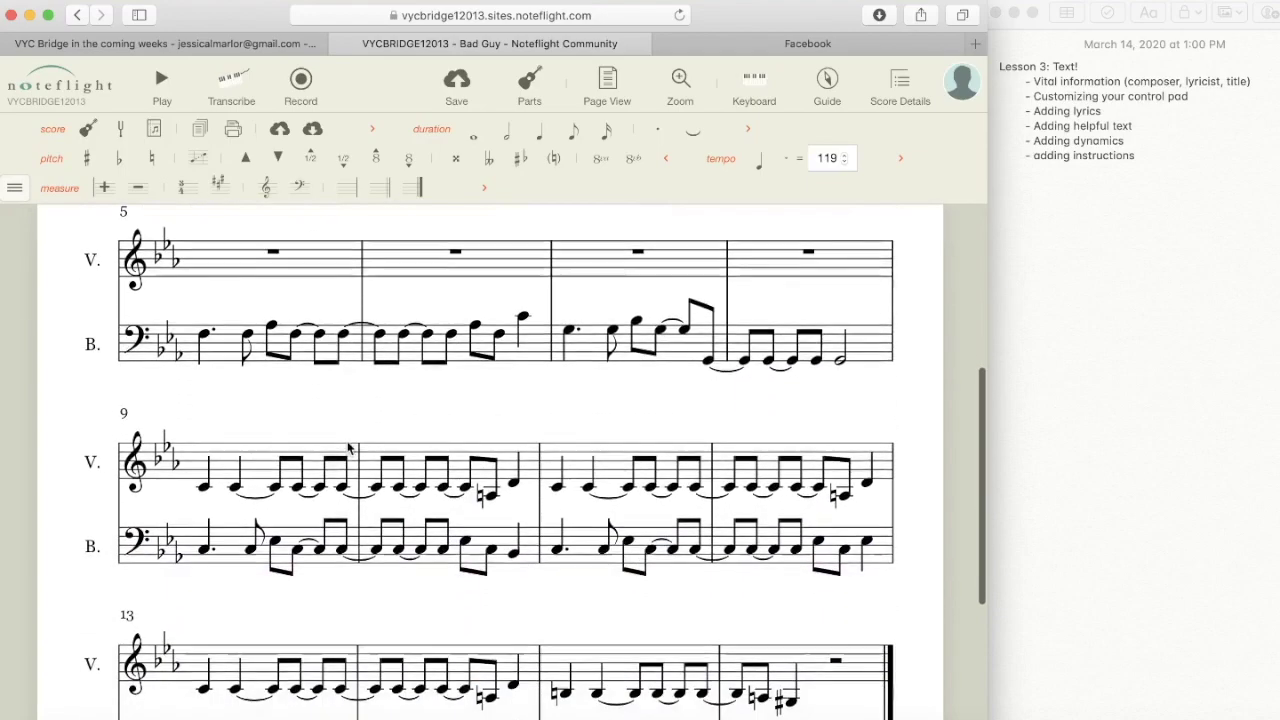
{"action": "scroll", "coordinate": [348, 448], "scroll_direction": "up", "scroll_amount": 10}
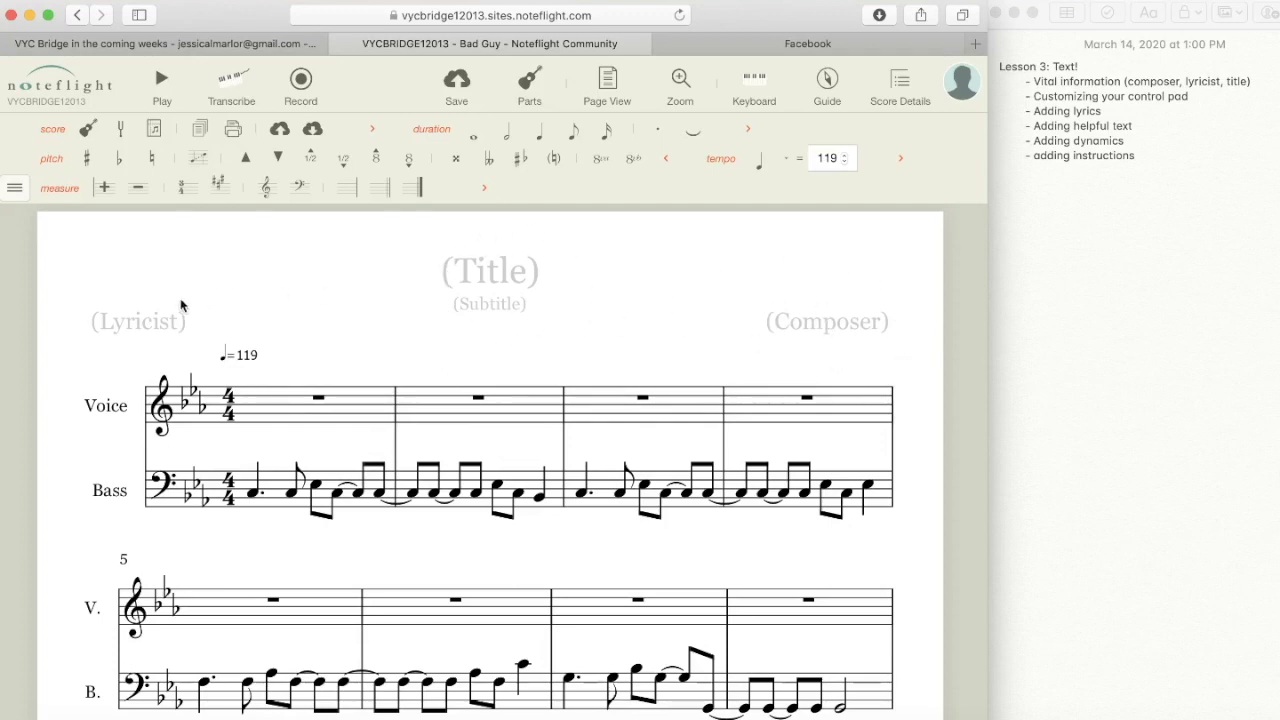
{"action": "left_click", "coordinate": [503, 268]}
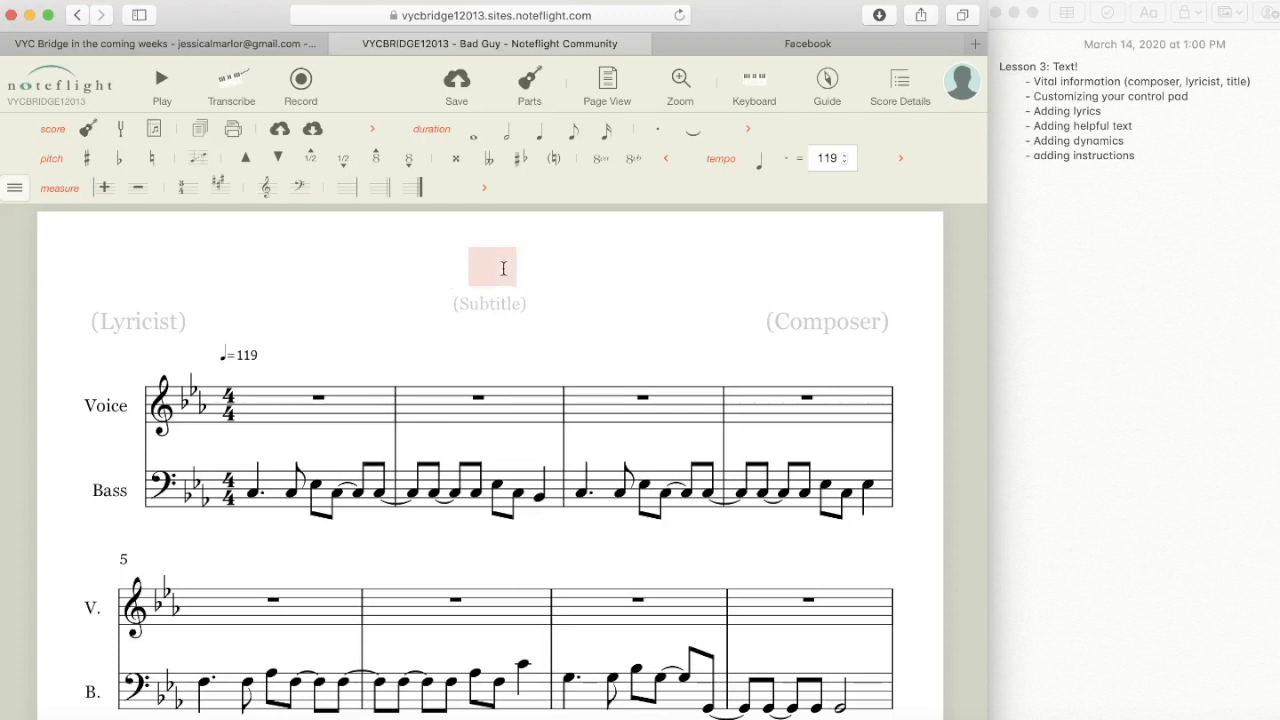
{"action": "type", "text": "Bad Guy"}
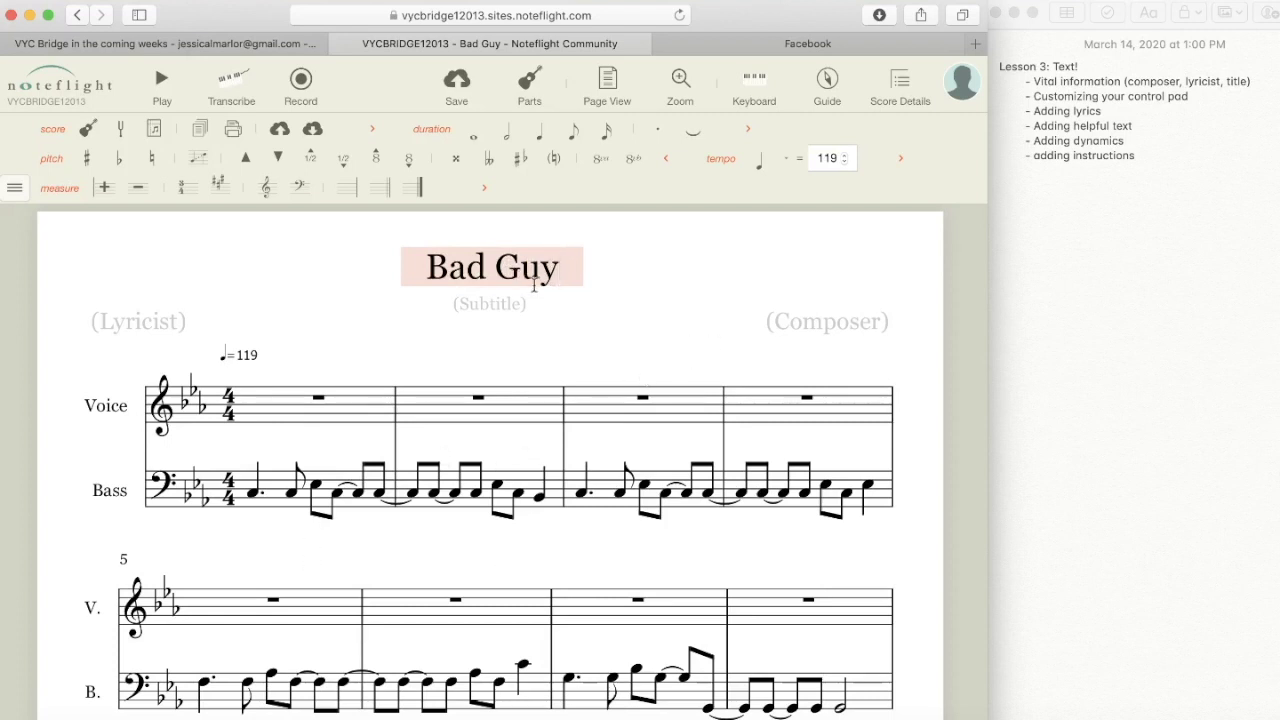
Step: Credit the artist as composer, with an 'Arr.' line naming the arranger beneath
{"action": "left_click", "coordinate": [827, 320]}
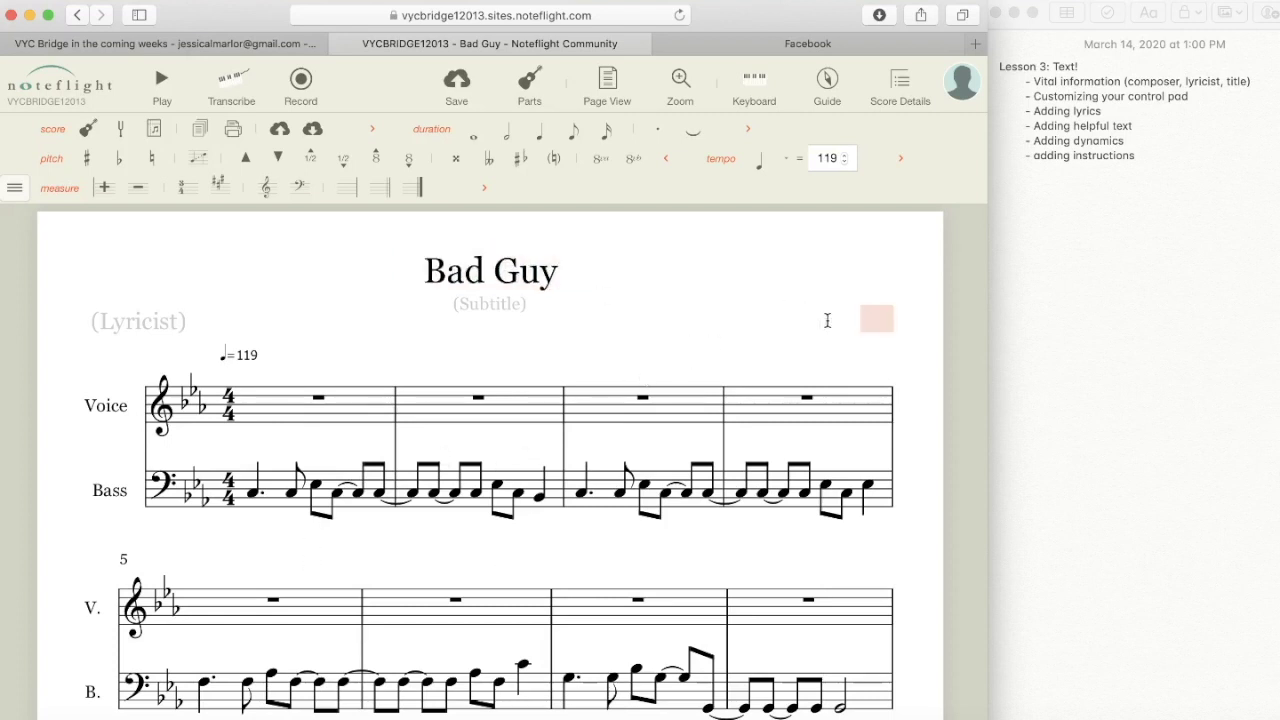
{"action": "type", "text": "Bi"}
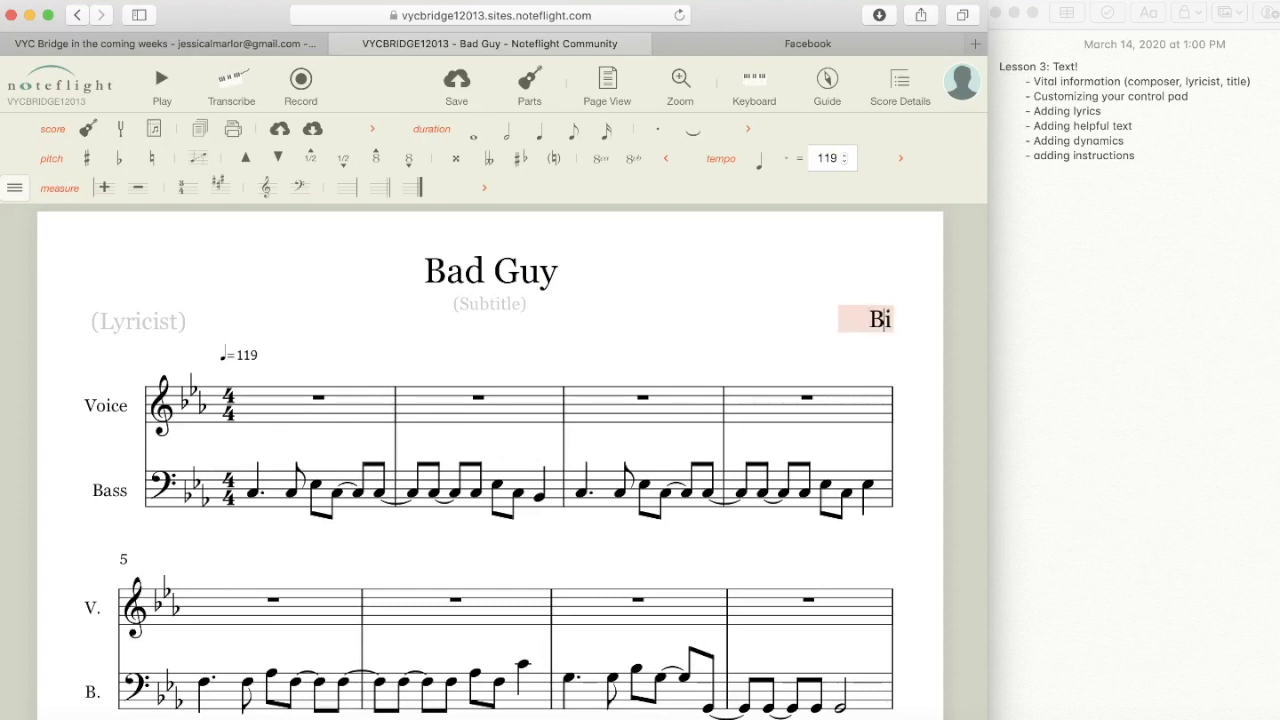
{"action": "type", "text": "llie Eilish"}
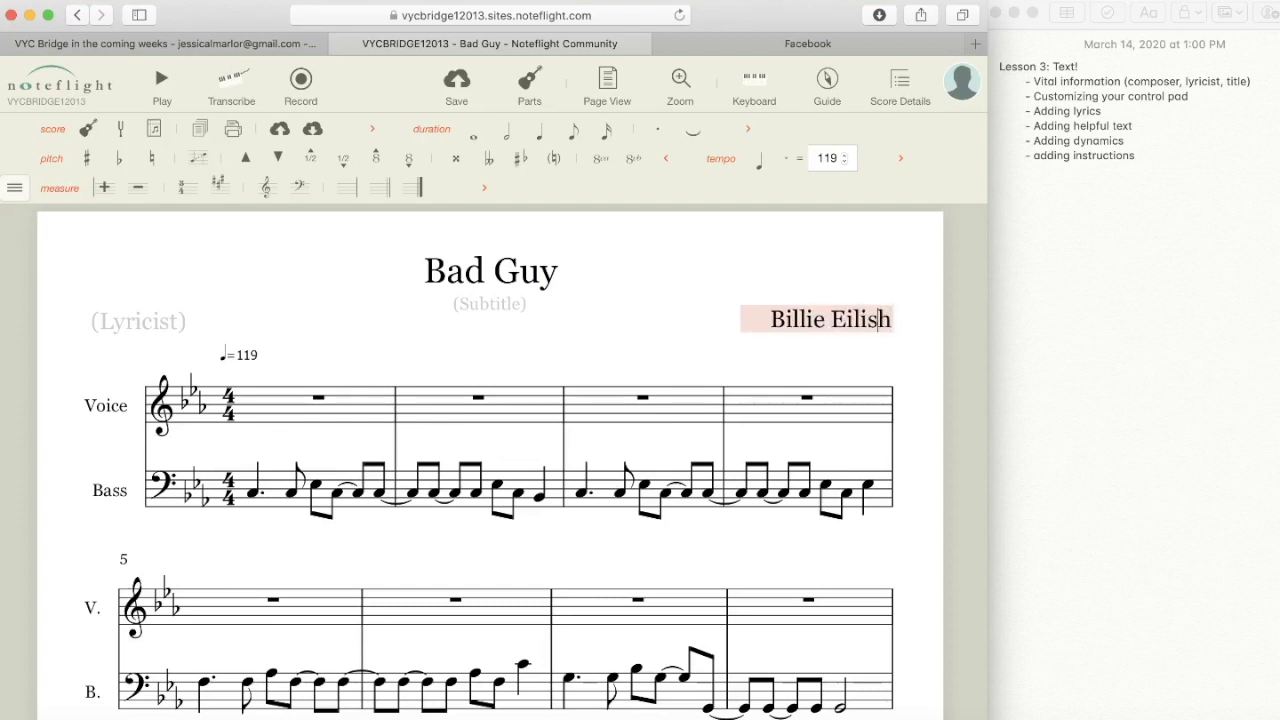
{"action": "key", "text": "Return"}
{"action": "key", "text": "BackSpace"}
{"action": "key", "text": "Return"}
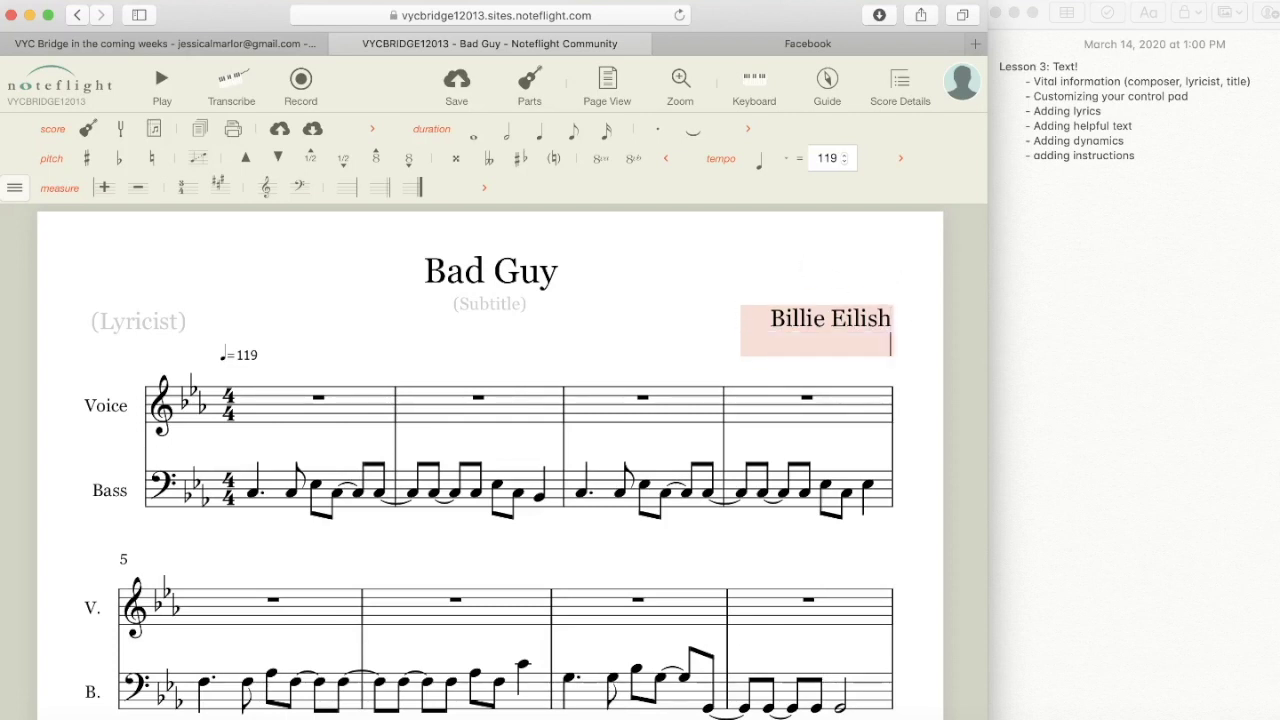
{"action": "type", "text": "Arr. Jess Marlor"}
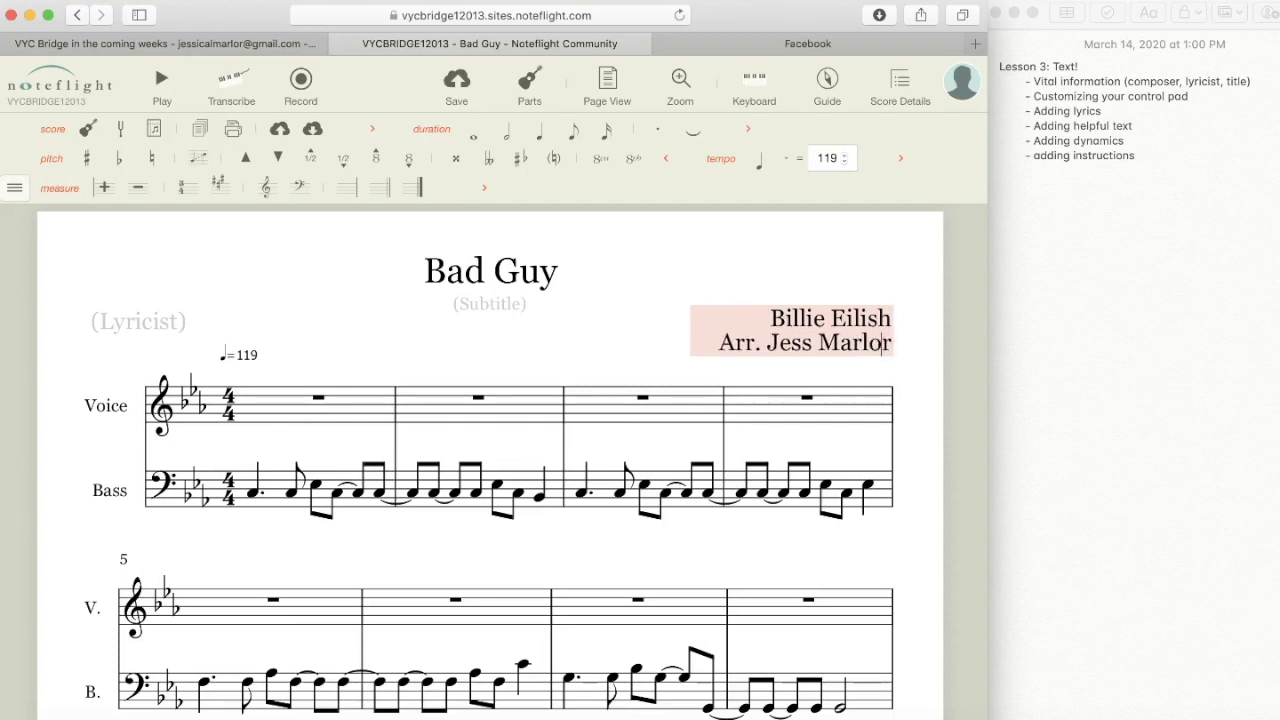
{"action": "left_click", "coordinate": [640, 287]}
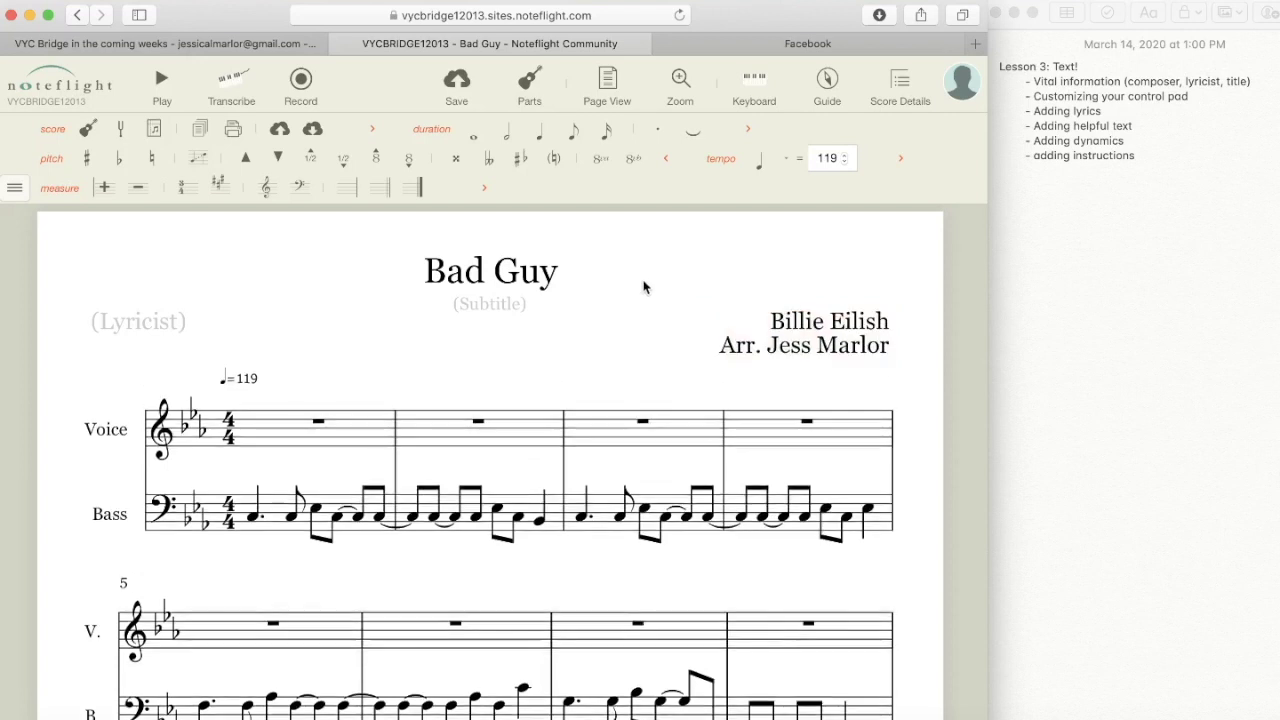
Step: Enter the artist's name as lyricist and deselect measure 1
{"action": "left_click", "coordinate": [129, 325]}
{"action": "key", "text": "Escape"}
{"action": "left_click", "coordinate": [124, 323]}
{"action": "type", "text": "B"}
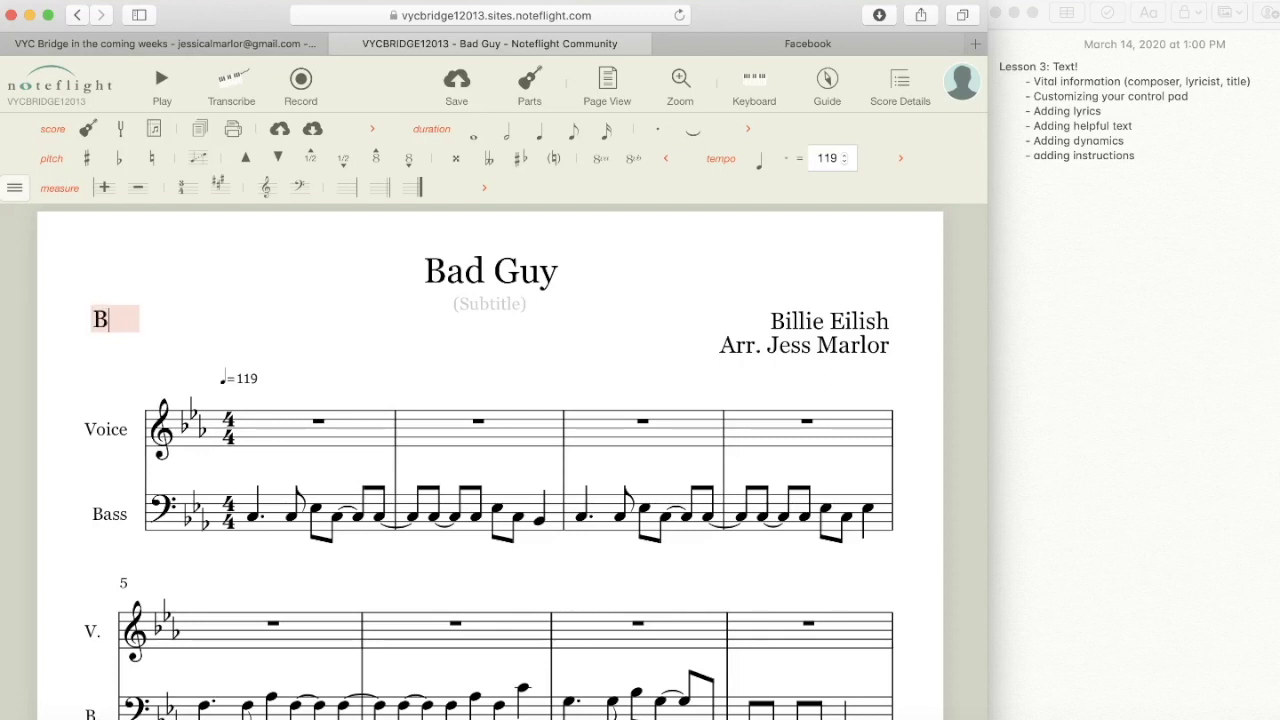
{"action": "type", "text": "illie Eilish"}
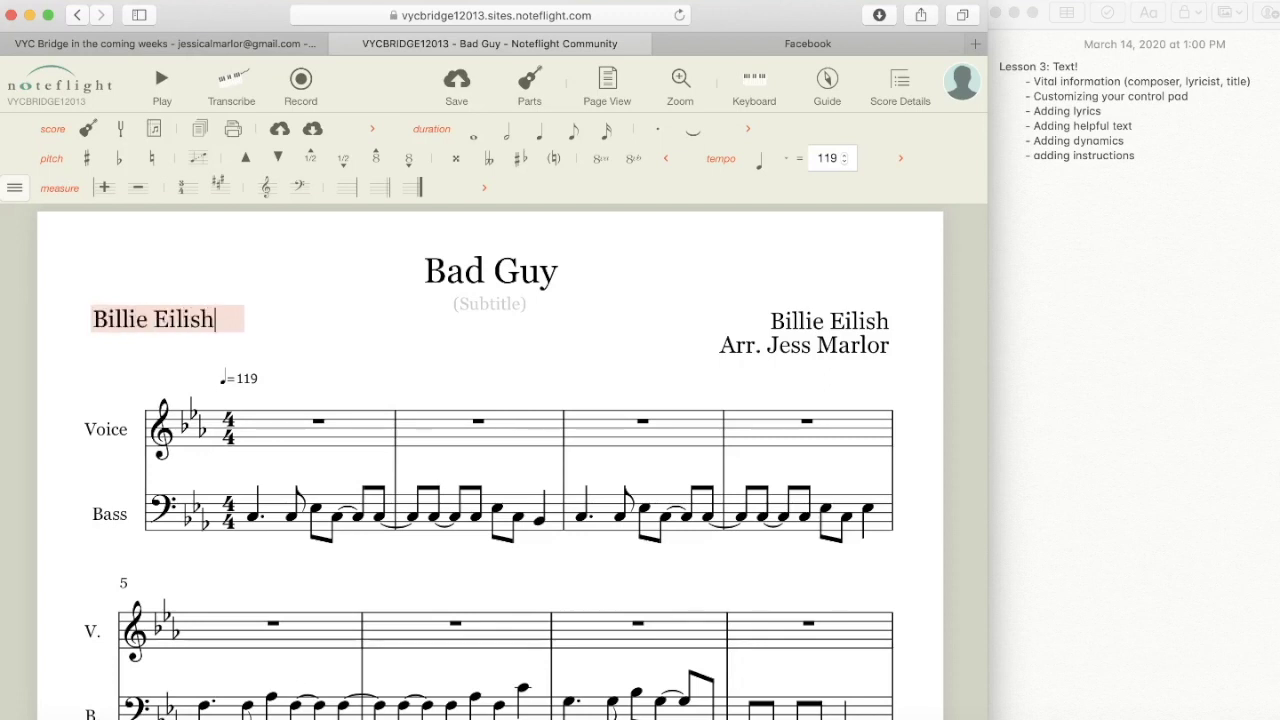
{"action": "left_click", "coordinate": [328, 356]}
{"action": "left_click", "coordinate": [383, 301]}
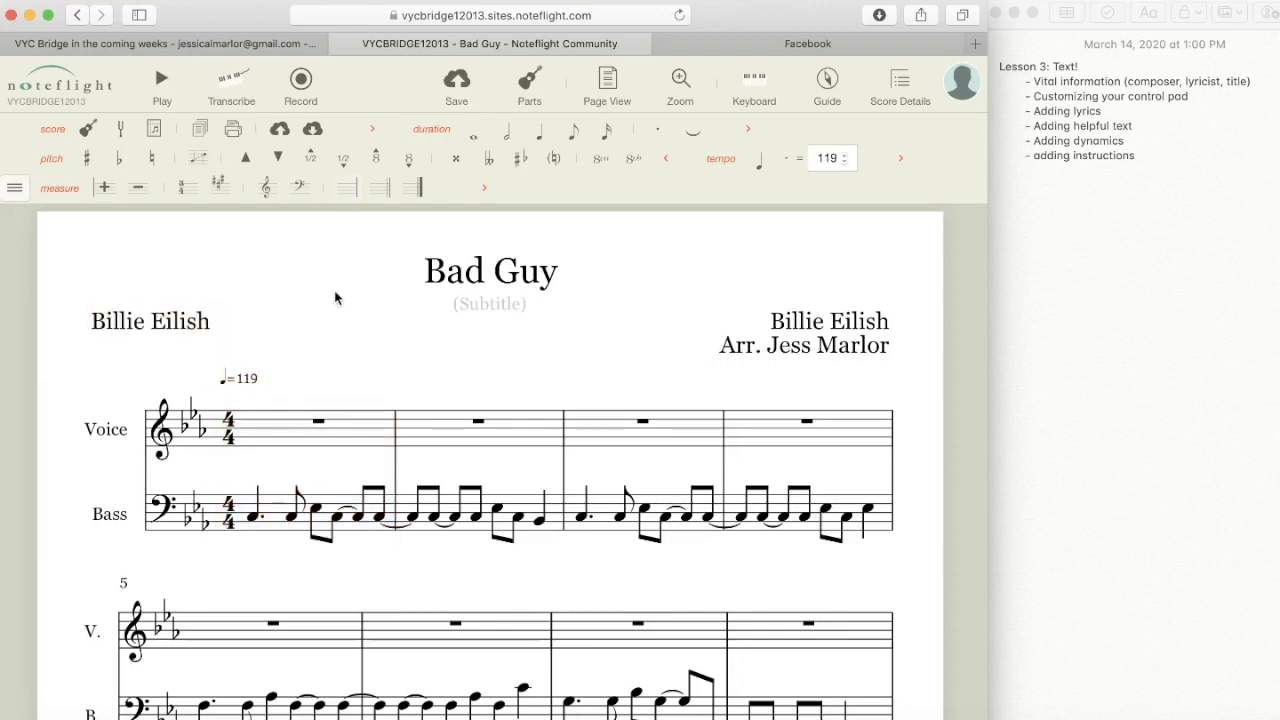
Step: Scroll down to measure 9 and select the first note of the Voice staff
{"action": "scroll", "coordinate": [480, 512], "scroll_direction": "down", "scroll_amount": 3}
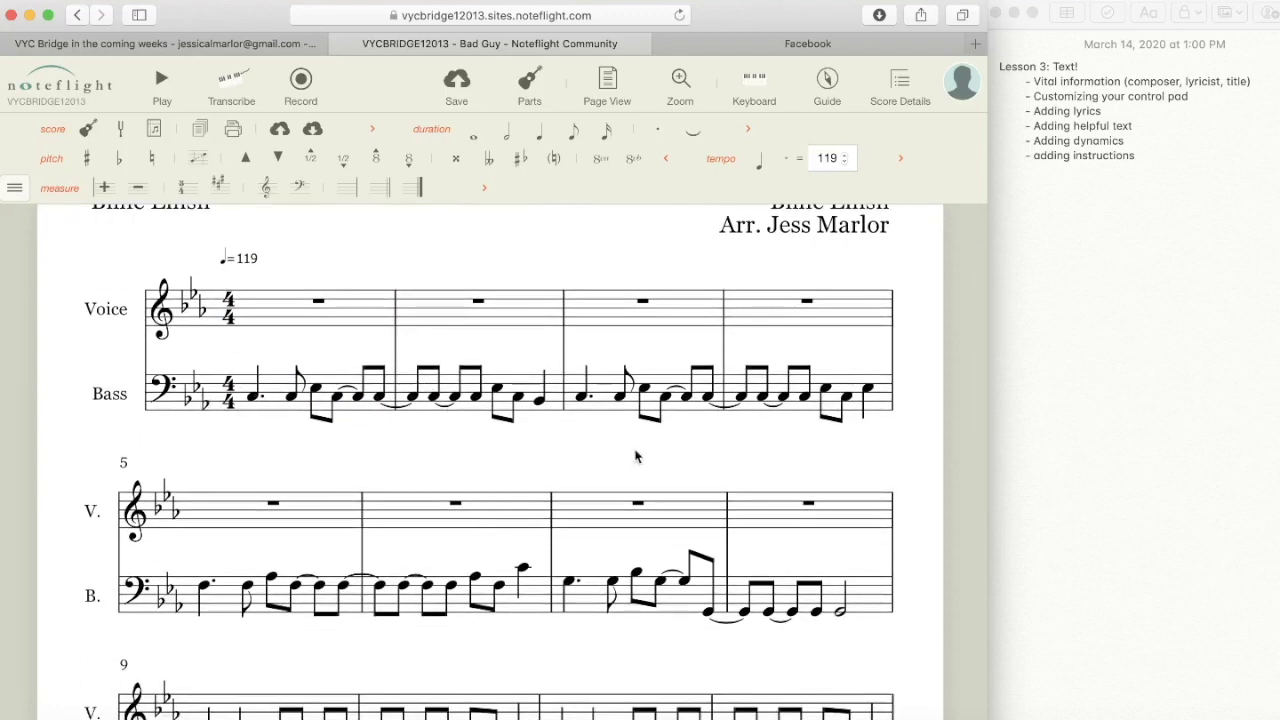
{"action": "scroll", "coordinate": [583, 466], "scroll_direction": "down", "scroll_amount": 4}
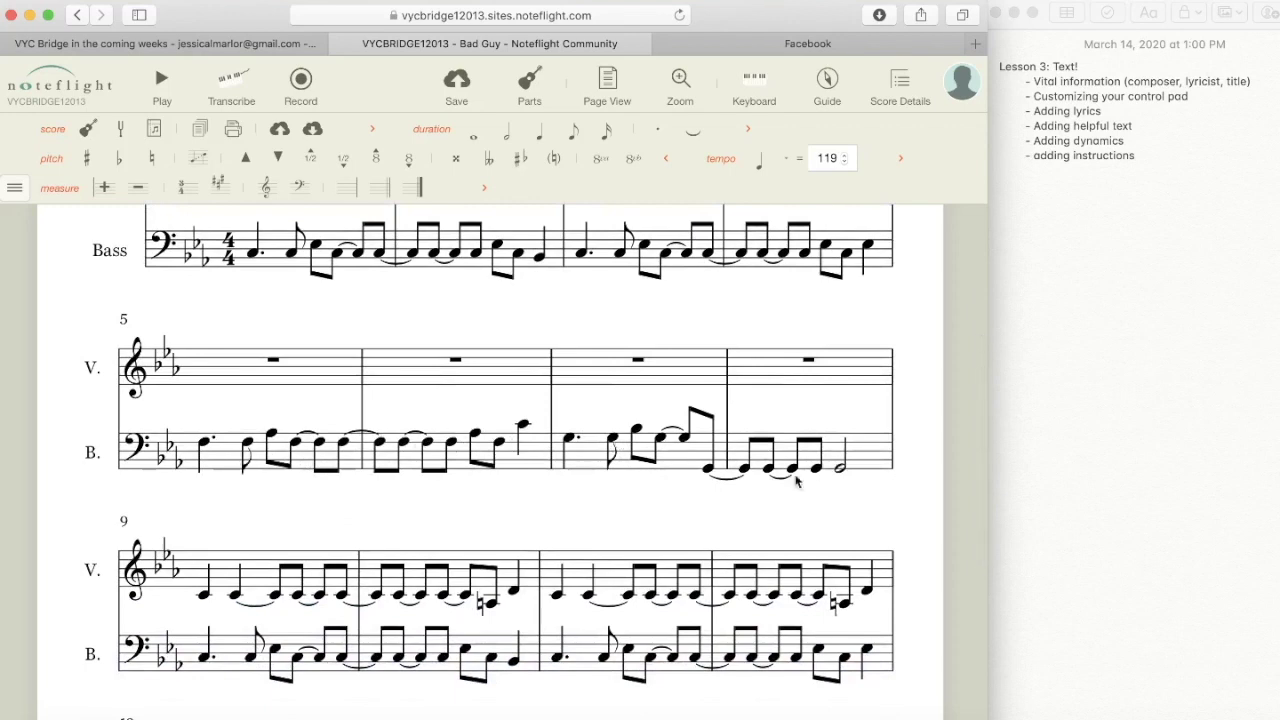
{"action": "scroll", "coordinate": [662, 536], "scroll_direction": "down", "scroll_amount": 3}
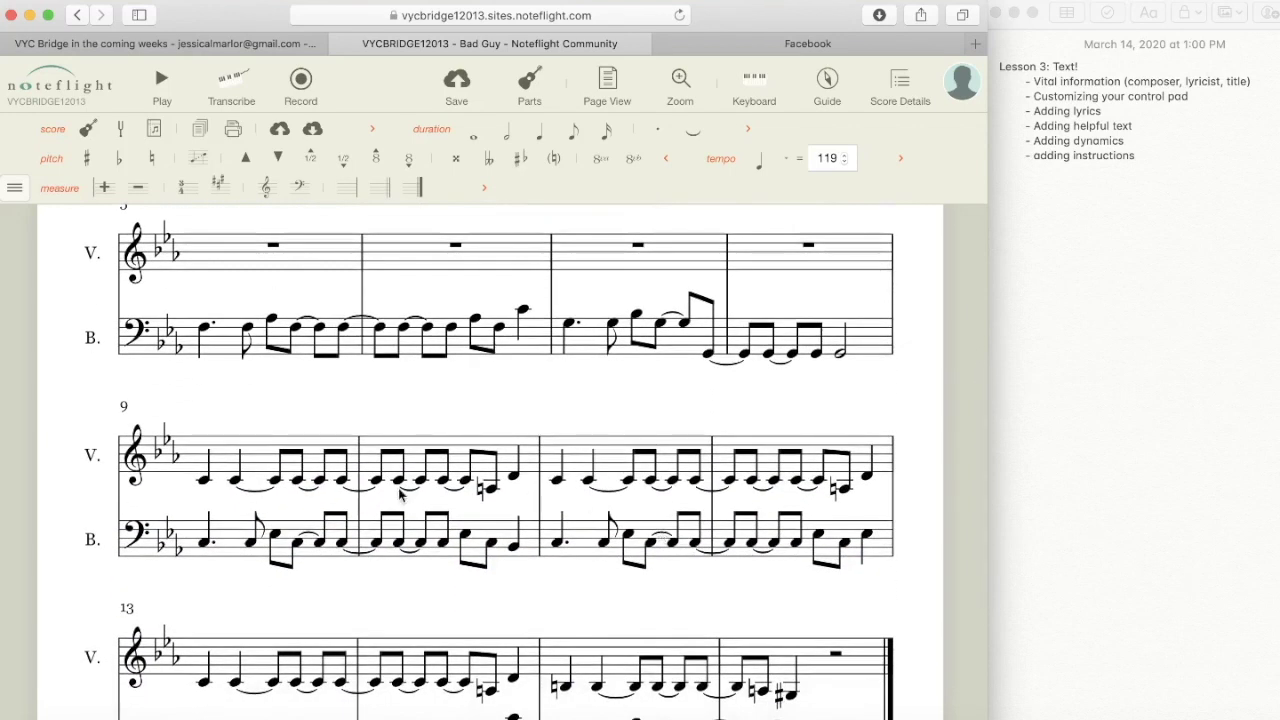
{"action": "left_click", "coordinate": [203, 481]}
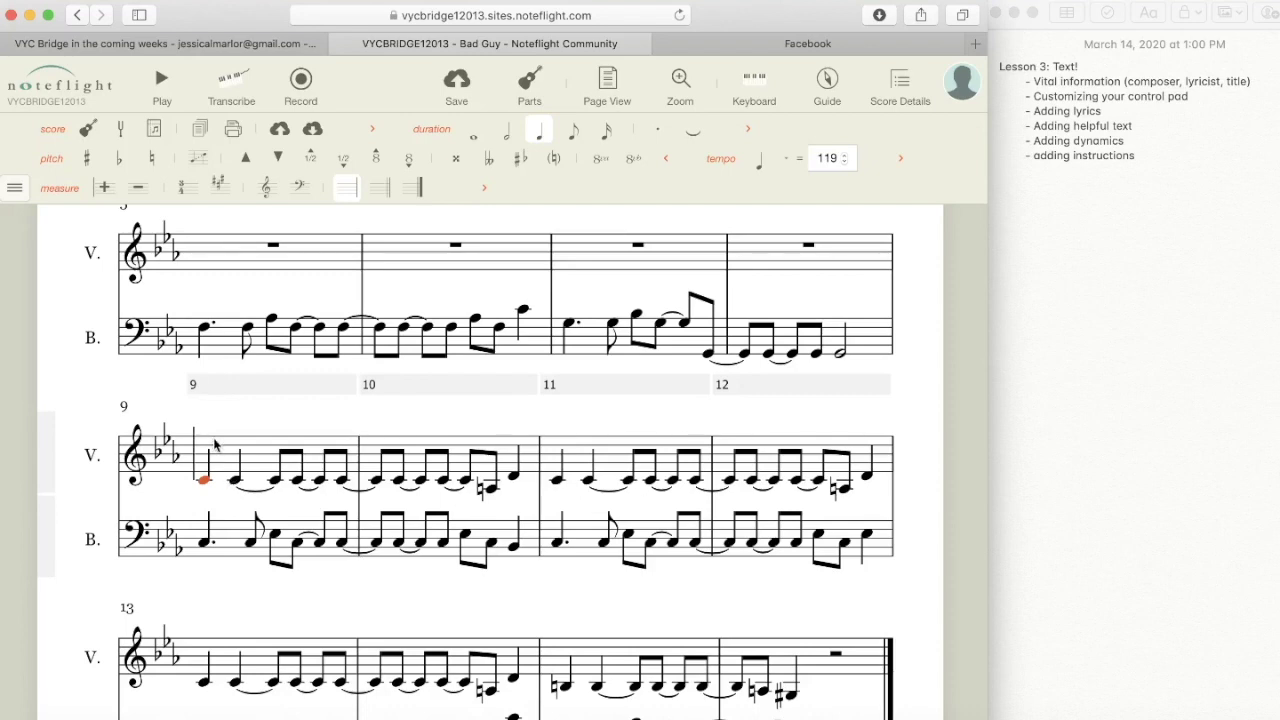
Step: Expand the measure, note duration and tempo palette rows to their full tool sets
{"action": "left_click", "coordinate": [486, 192]}
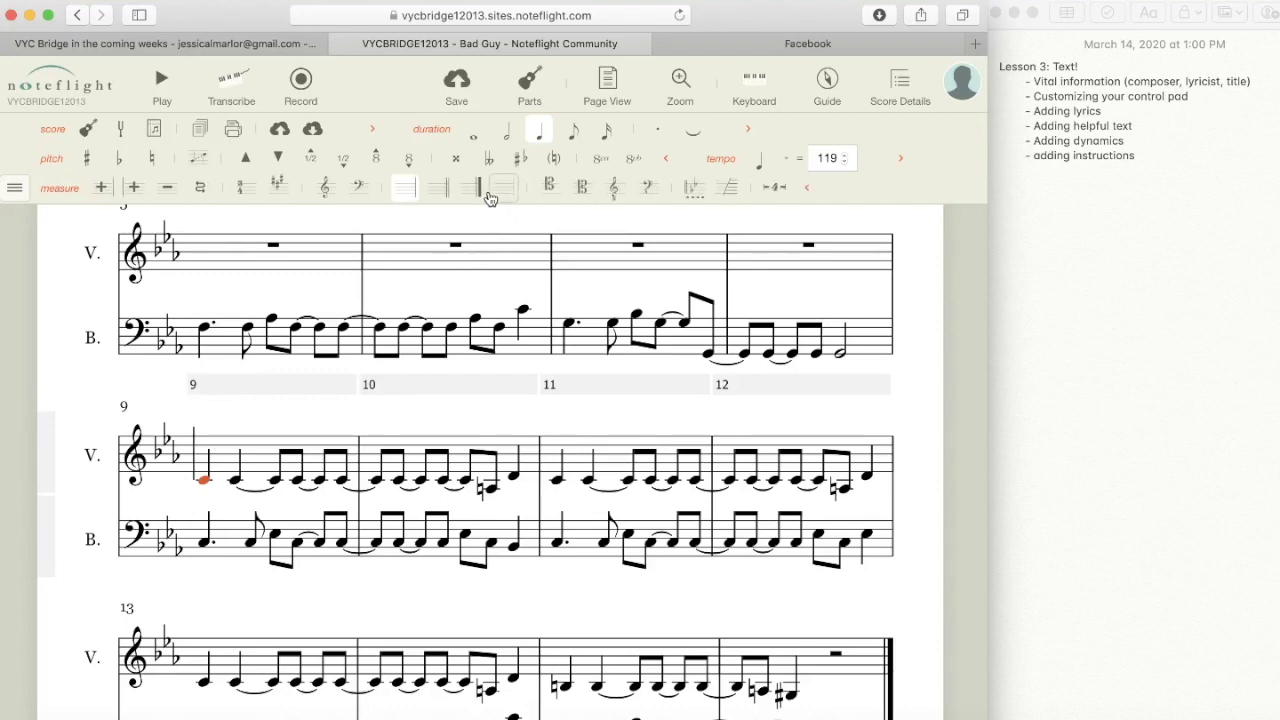
{"action": "left_click", "coordinate": [747, 129]}
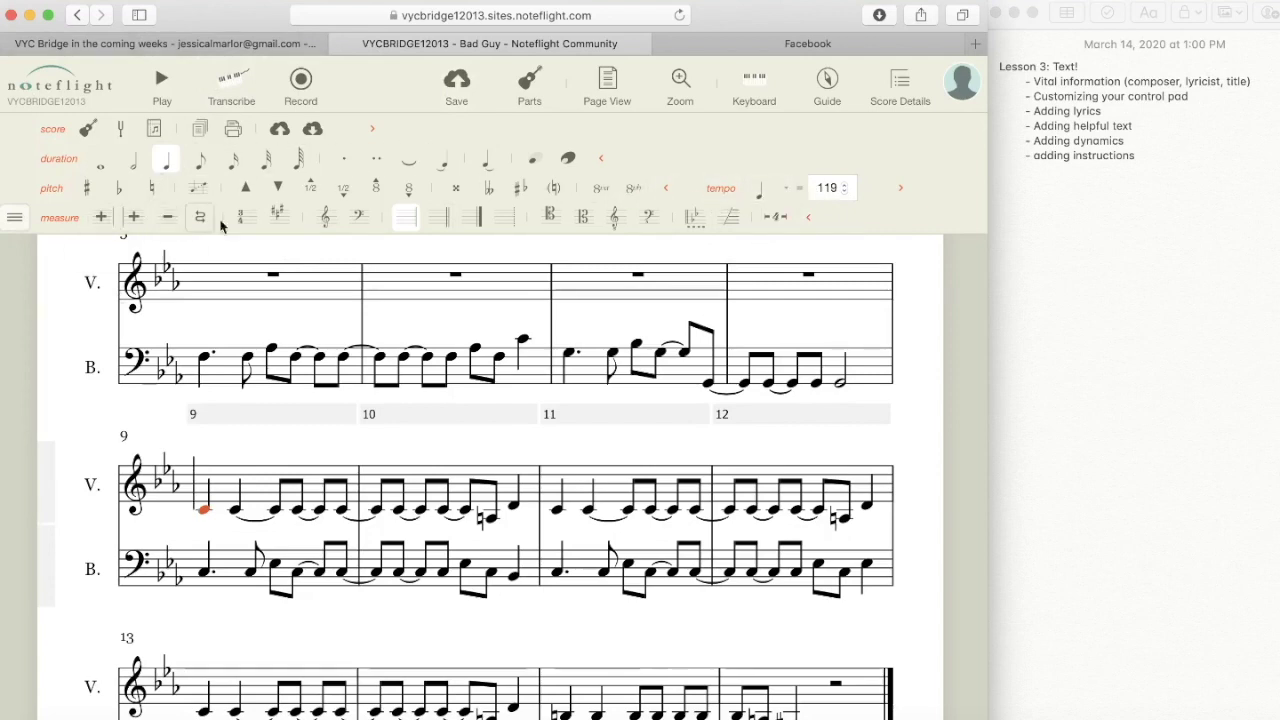
{"action": "left_click", "coordinate": [900, 187]}
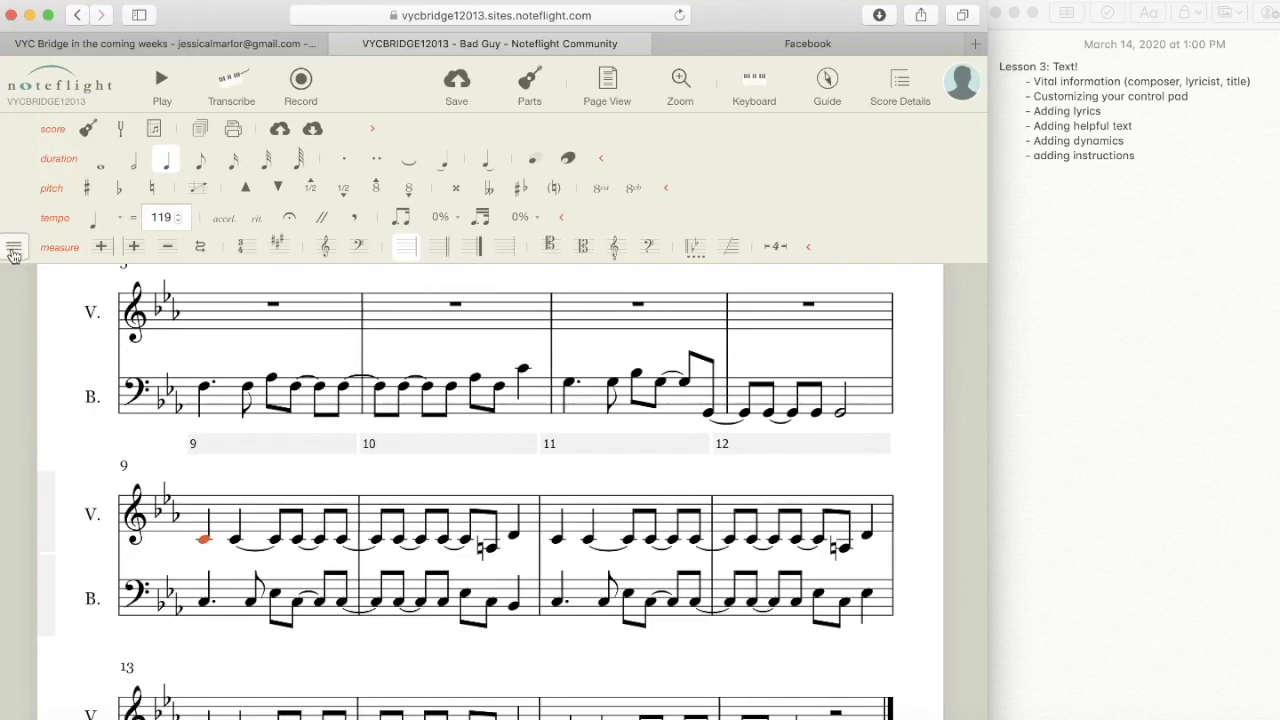
Step: Enable the text palette from the tool sets menu so lyrics and expression tools appear
{"action": "left_click", "coordinate": [14, 250]}
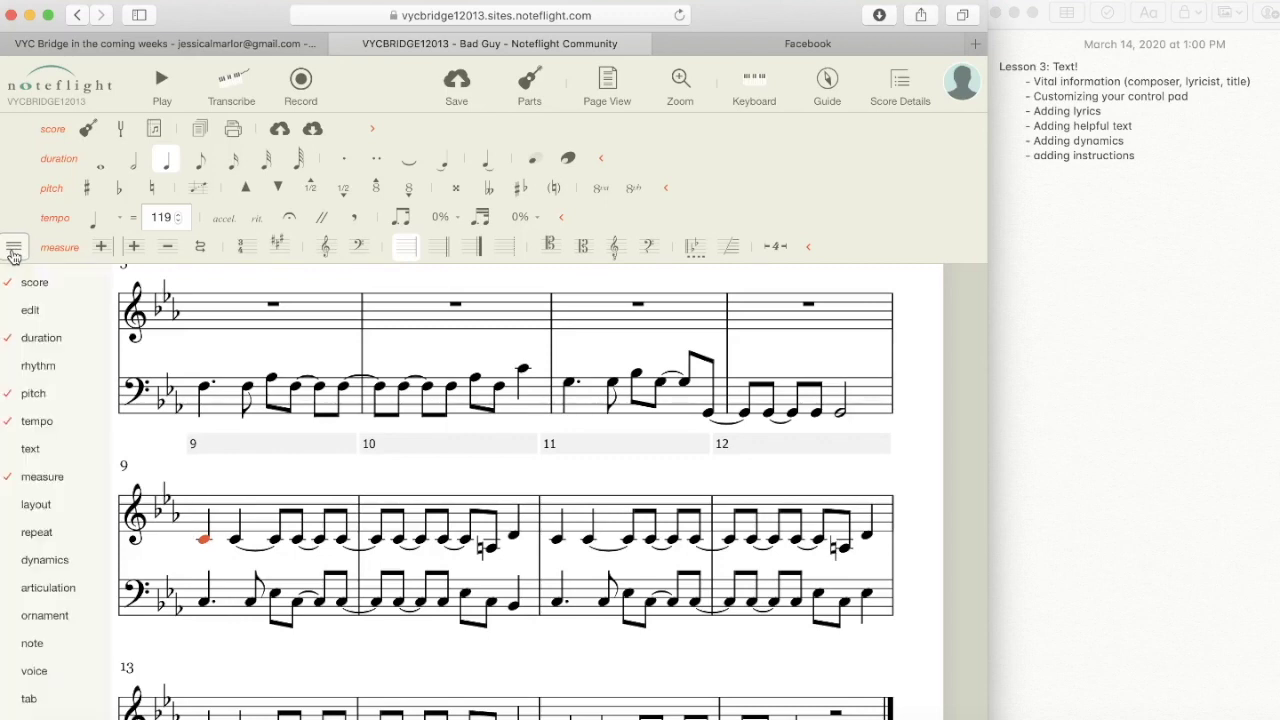
{"action": "mouse_move", "coordinate": [38, 327]}
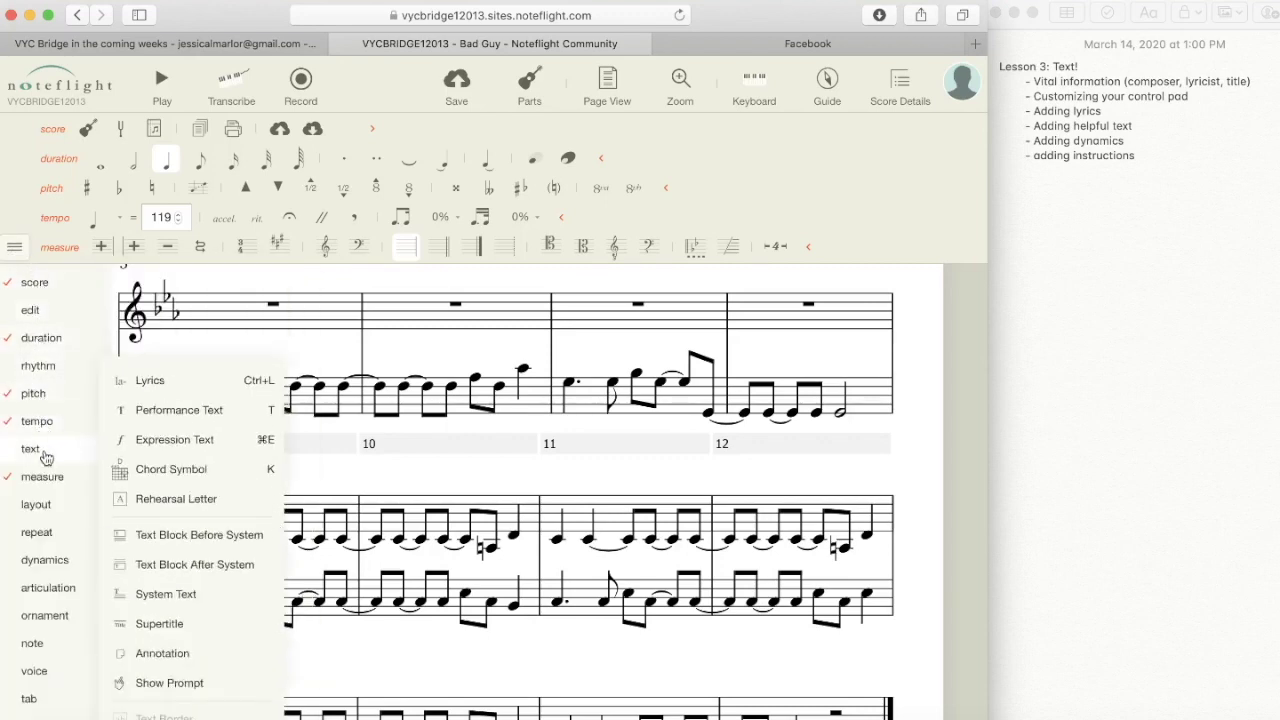
{"action": "mouse_move", "coordinate": [52, 570]}
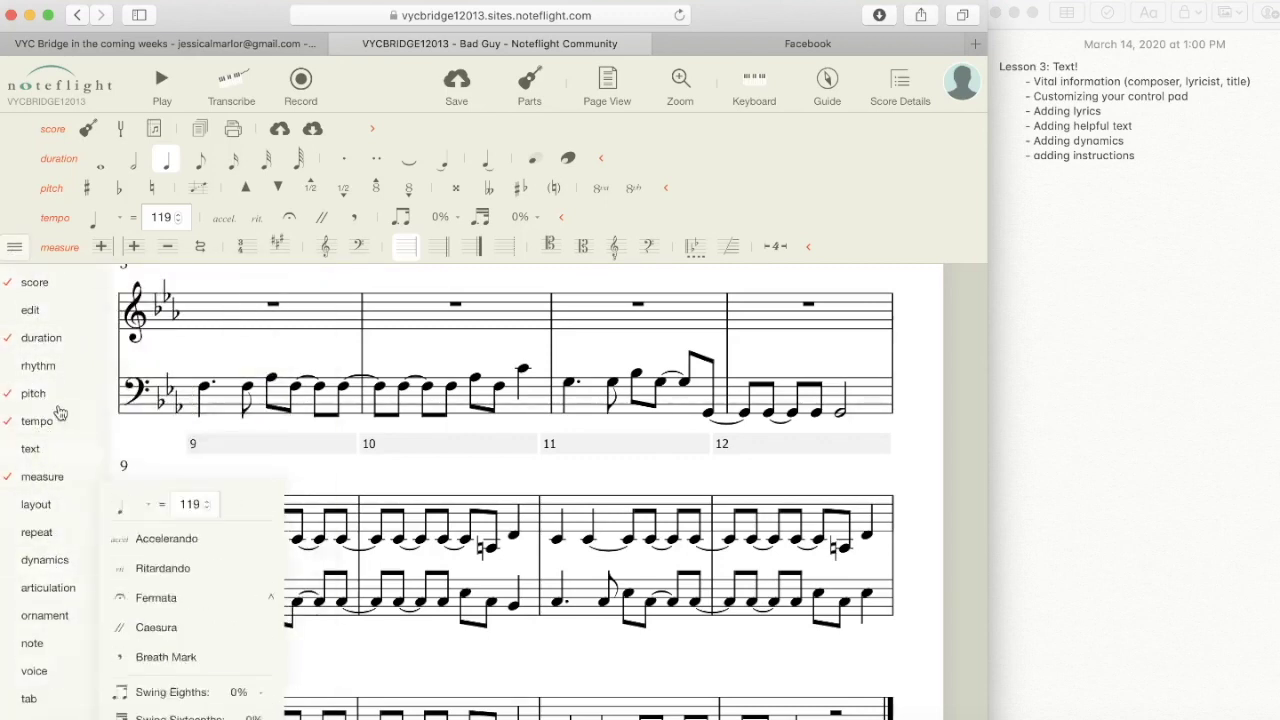
{"action": "mouse_move", "coordinate": [58, 367]}
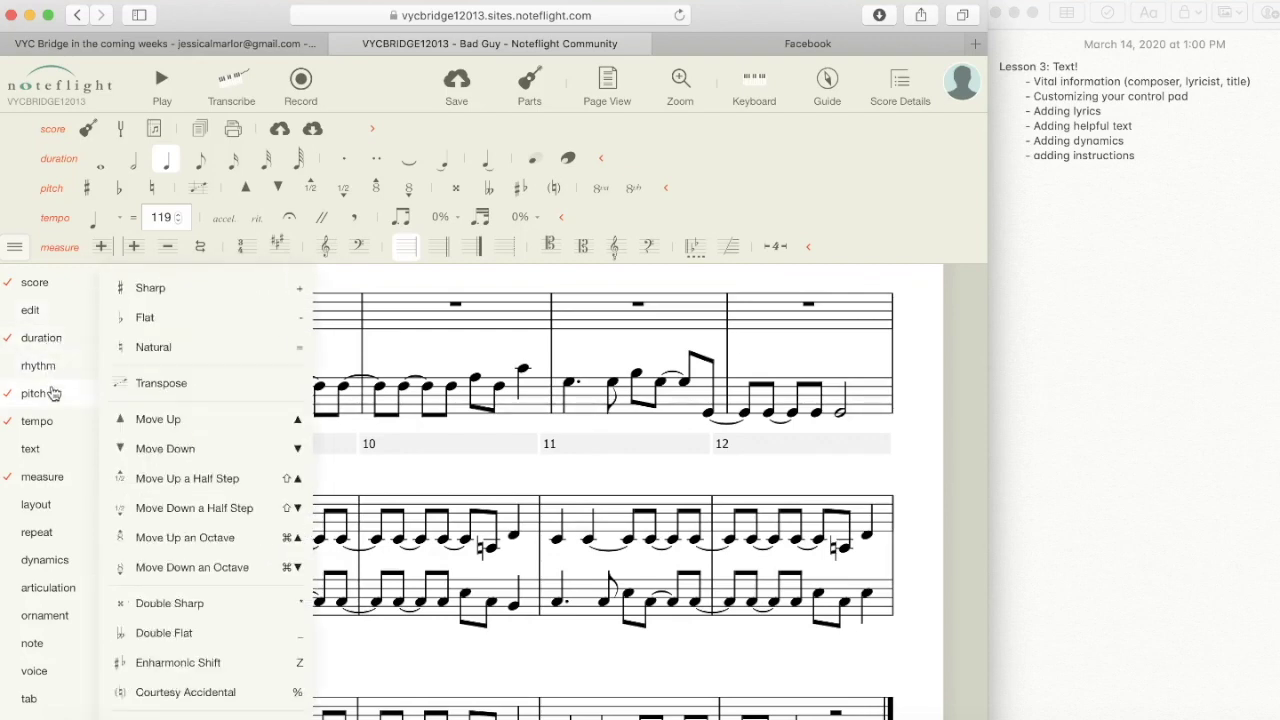
{"action": "mouse_move", "coordinate": [53, 418]}
{"action": "mouse_move", "coordinate": [55, 448]}
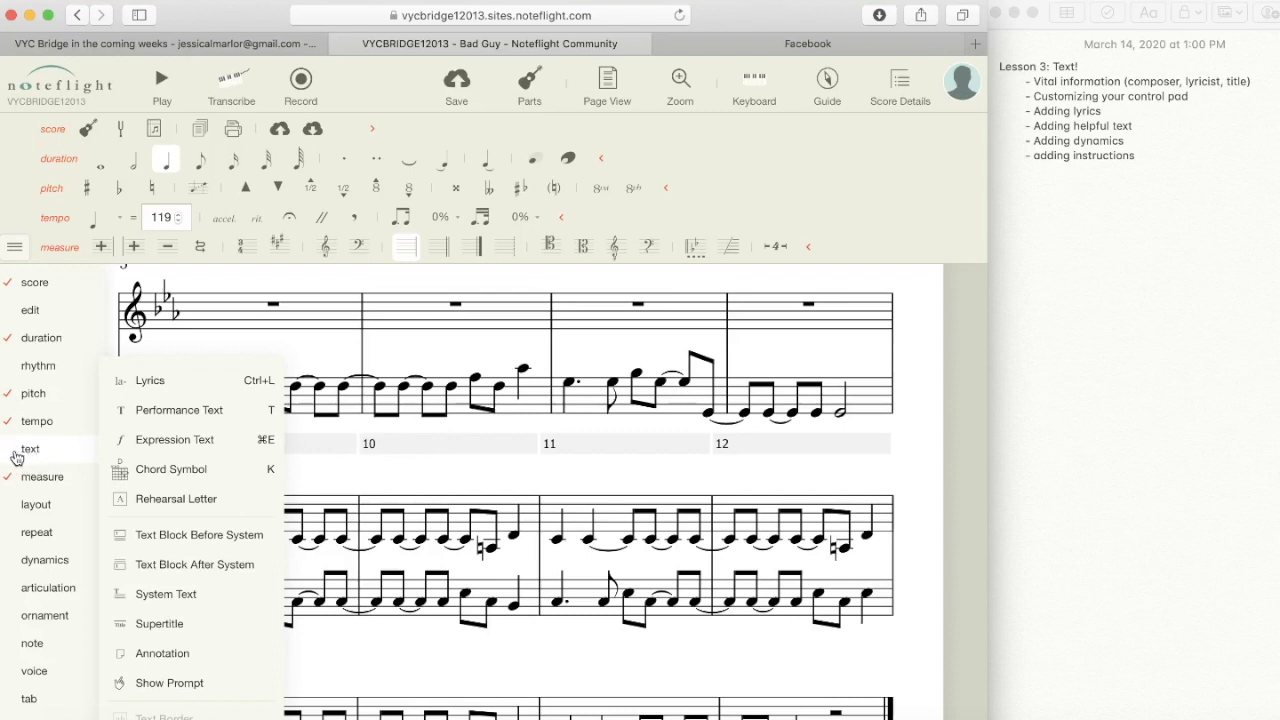
{"action": "left_click", "coordinate": [17, 455]}
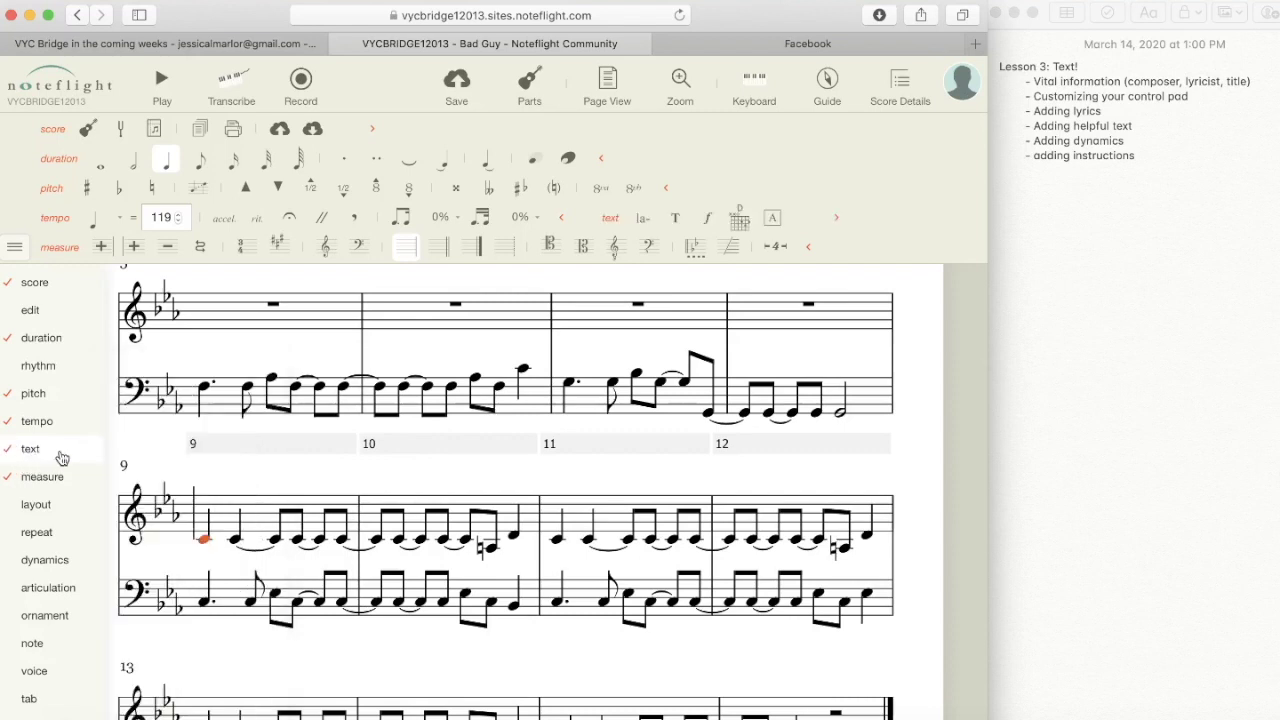
{"action": "mouse_move", "coordinate": [60, 286]}
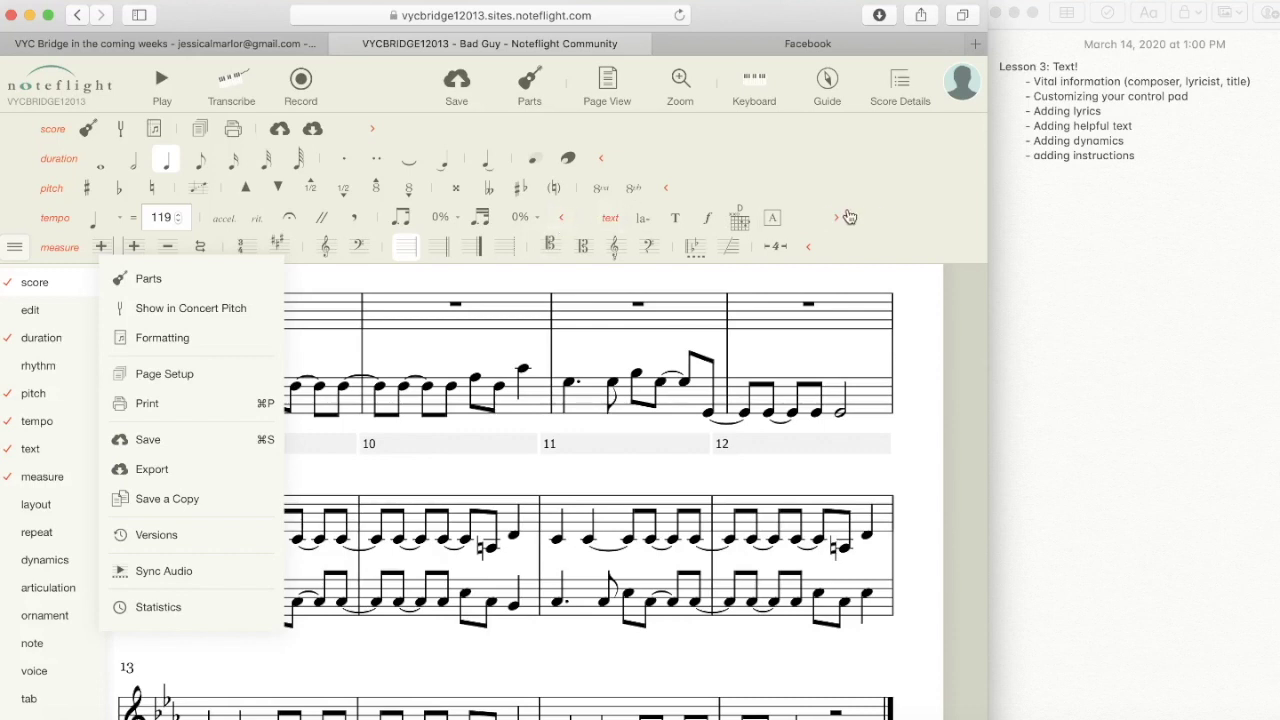
Step: Collapse the tempo, pitch and duration rows, and expand the full text tools row
{"action": "left_click", "coordinate": [566, 226]}
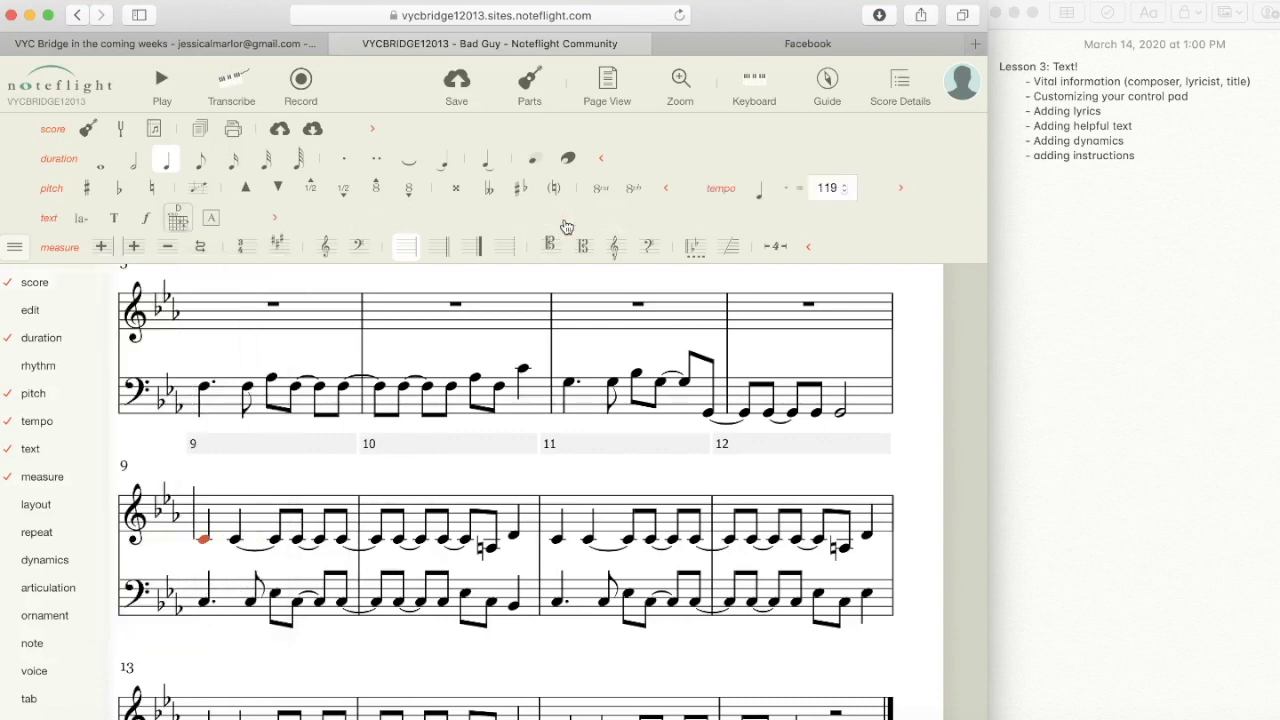
{"action": "left_click", "coordinate": [671, 190]}
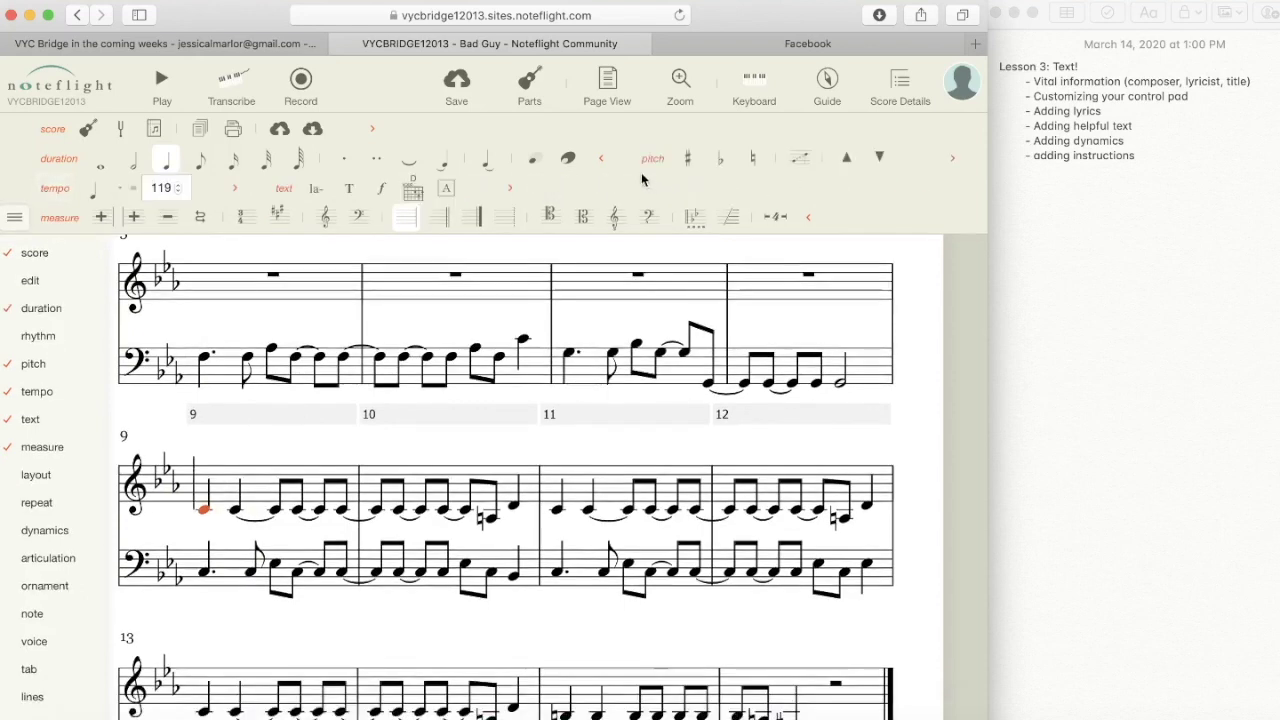
{"action": "left_click", "coordinate": [605, 161]}
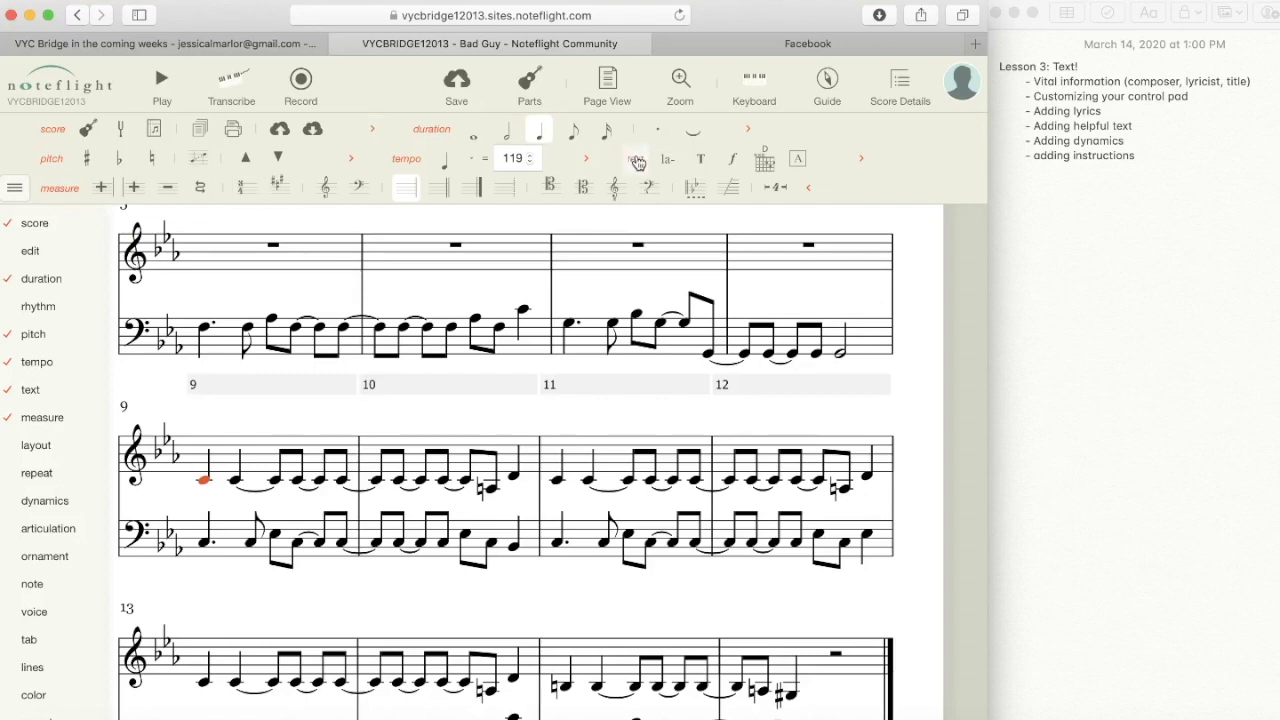
{"action": "left_click", "coordinate": [862, 159]}
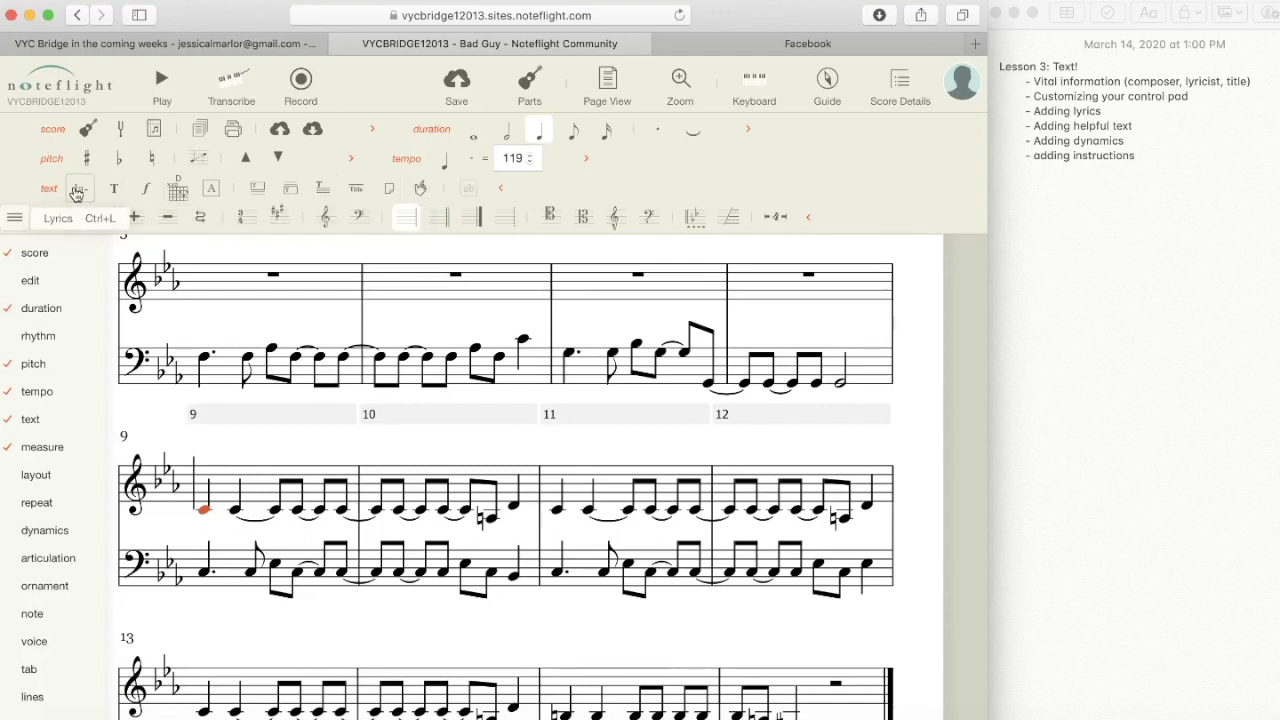
Step: Enter lyrics 'White shirt now red' under measure 9's vocal notes, skipping unsung notes
{"action": "left_click", "coordinate": [77, 192]}
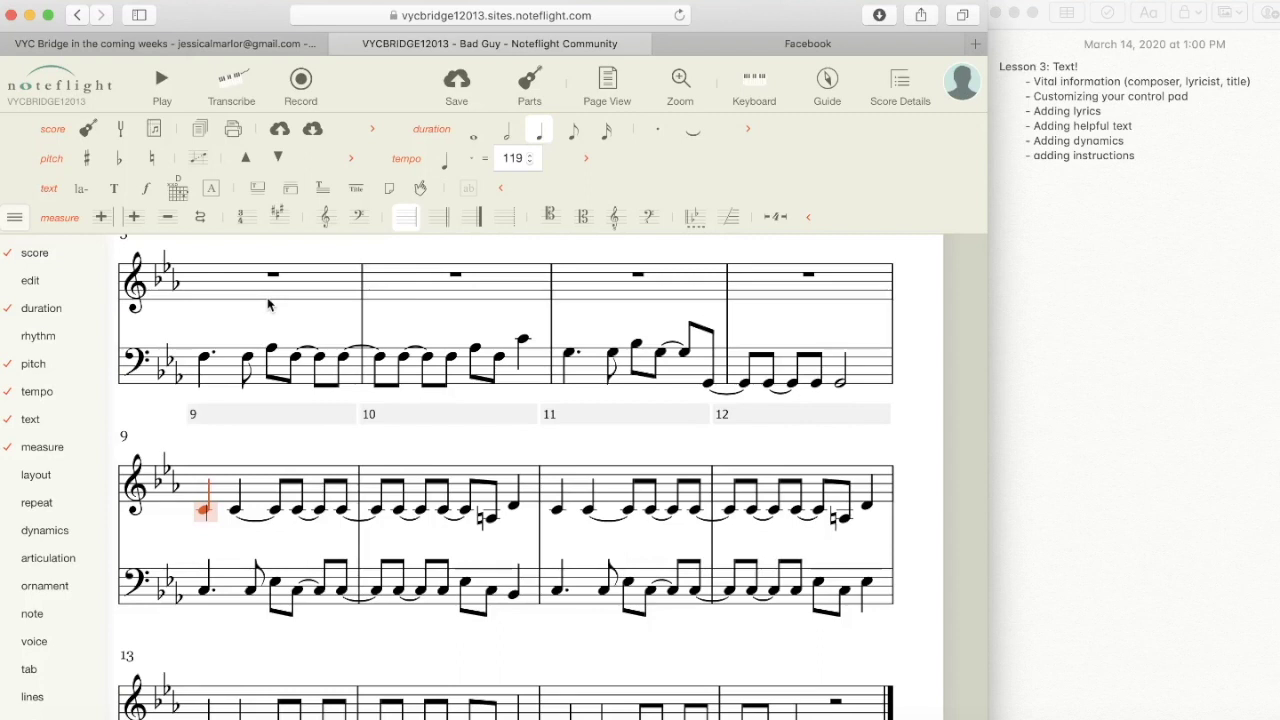
{"action": "type", "text": "White"}
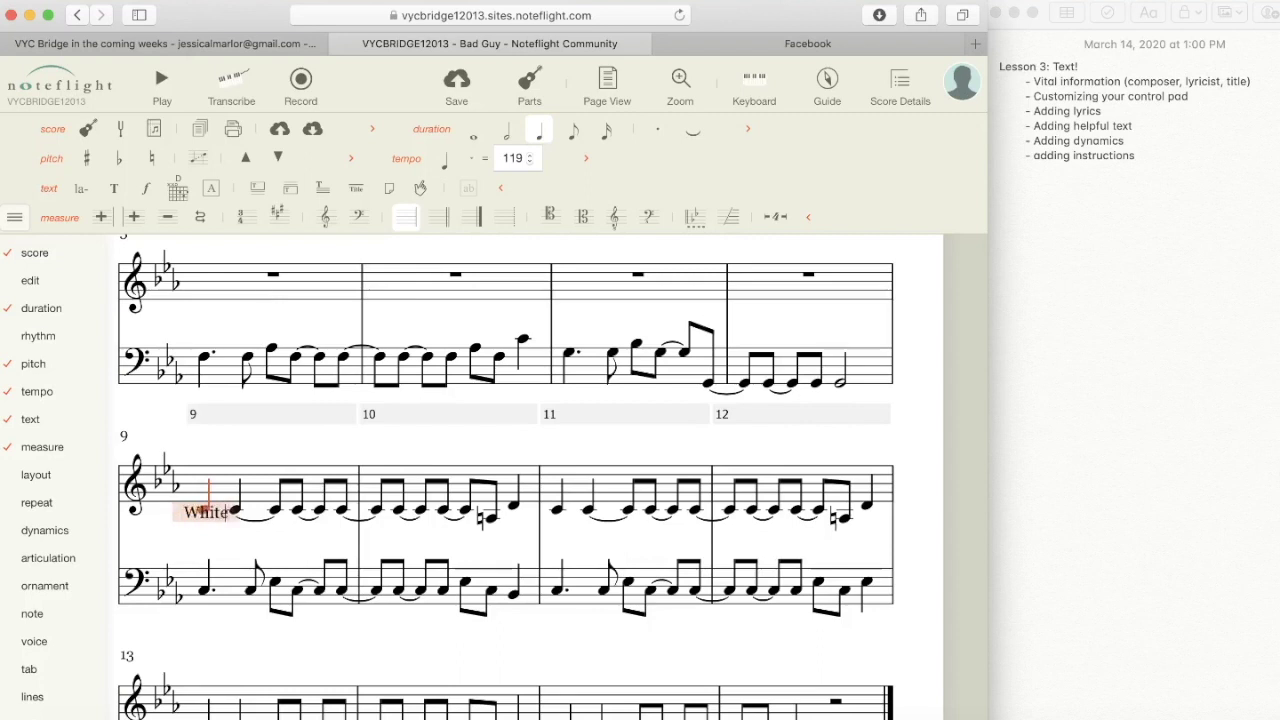
{"action": "key", "text": "space"}
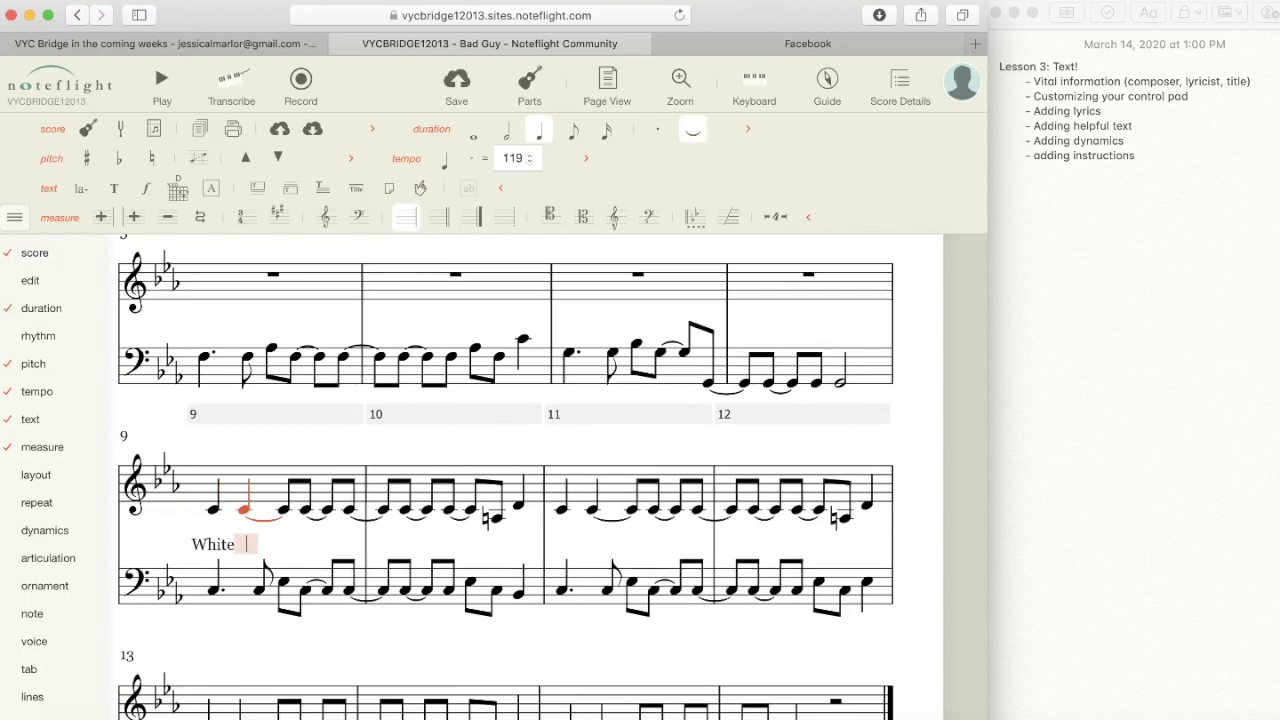
{"action": "type", "text": "shirt"}
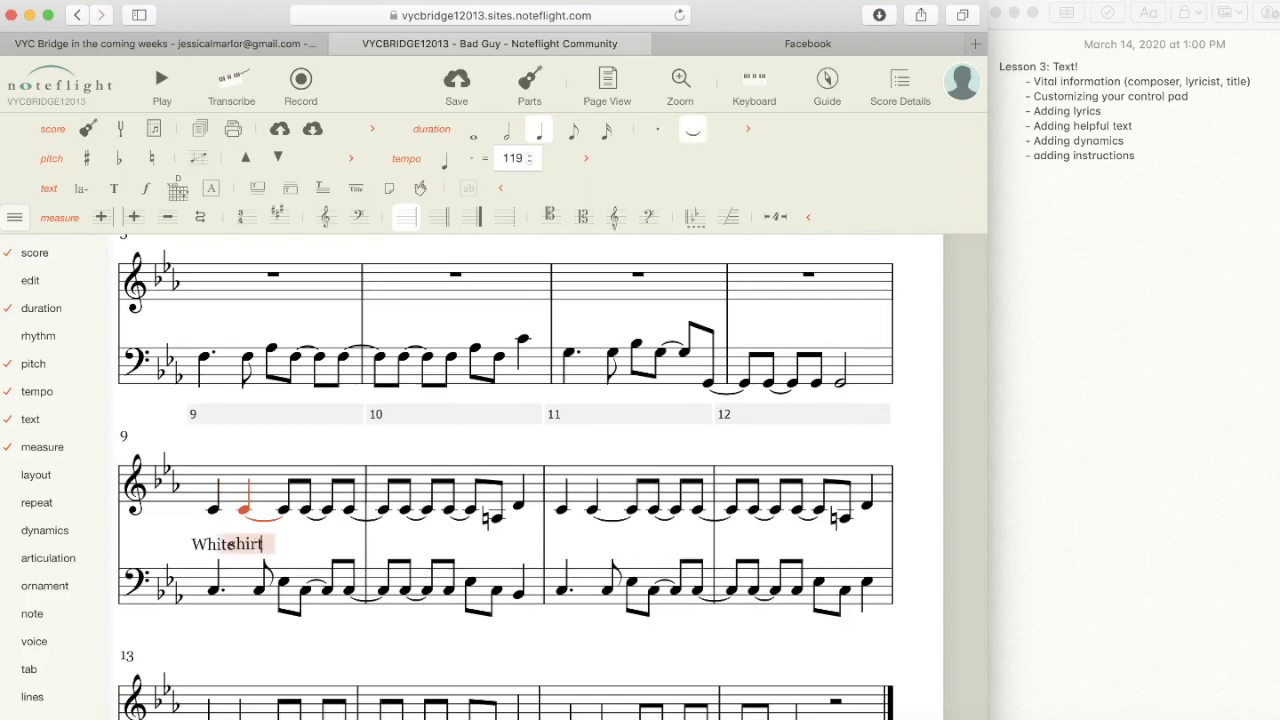
{"action": "key", "text": "space"}
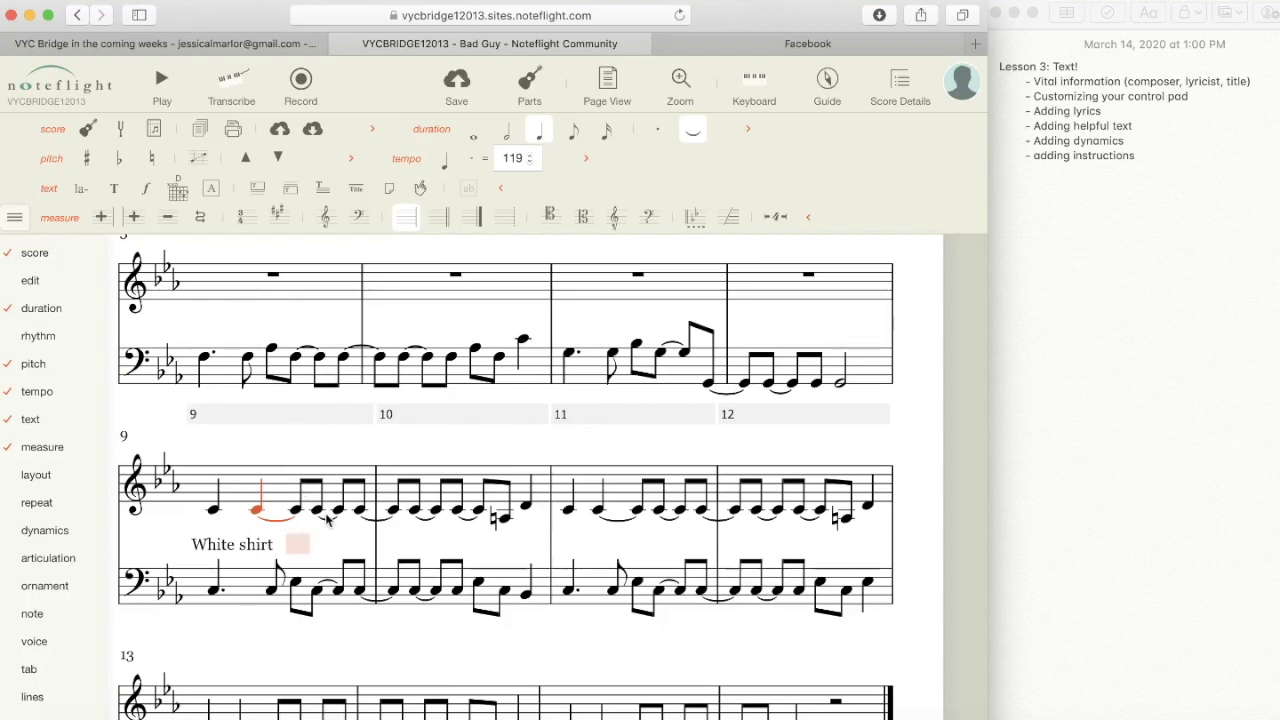
{"action": "key", "text": "space"}
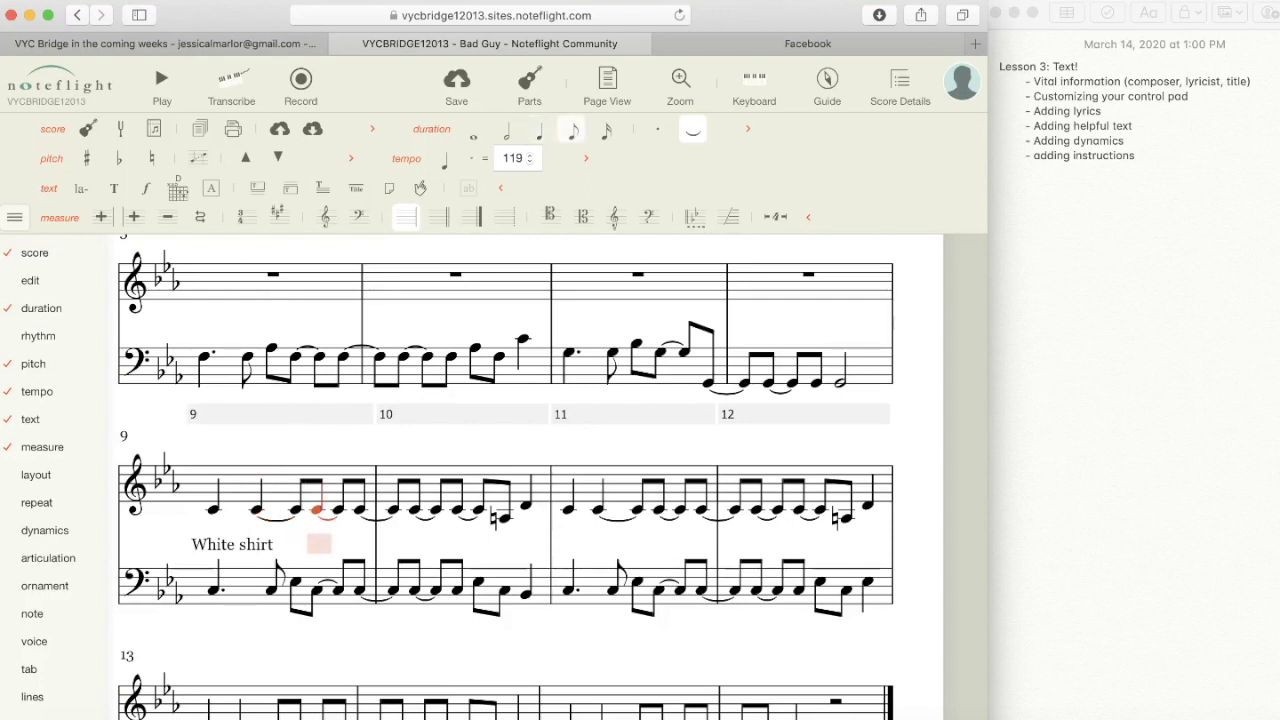
{"action": "type", "text": "now"}
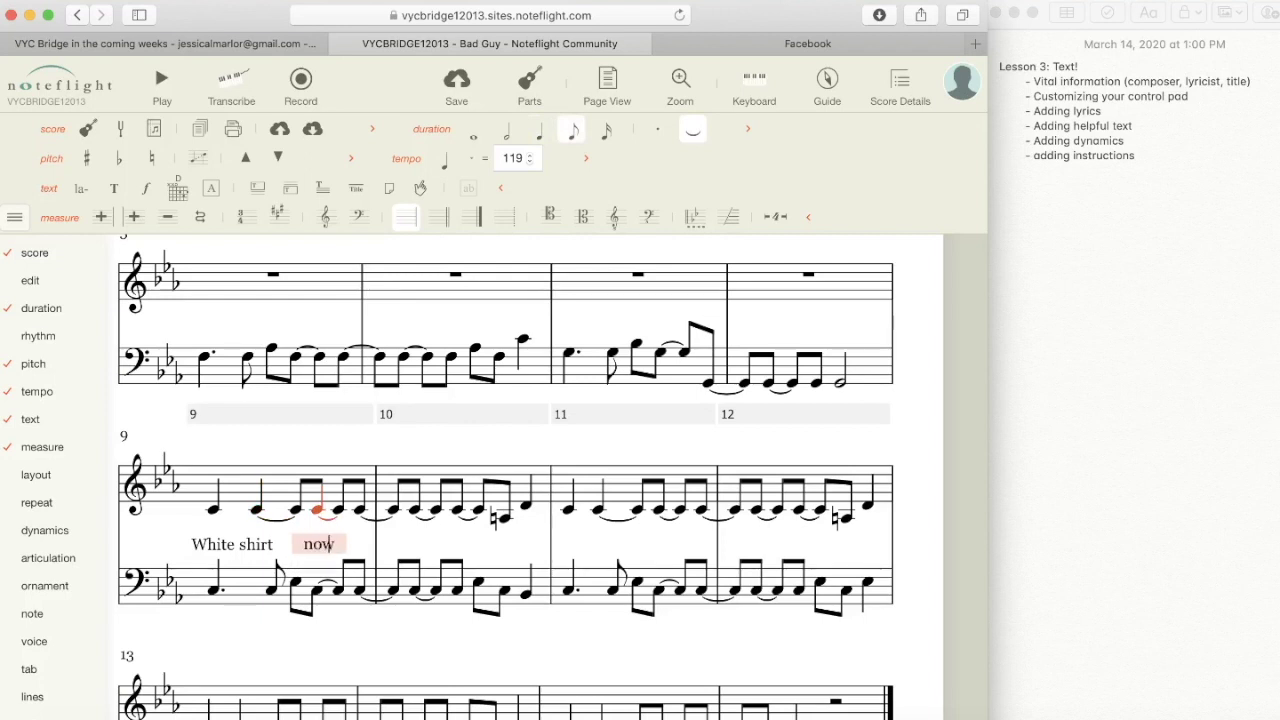
{"action": "key", "text": "space"}
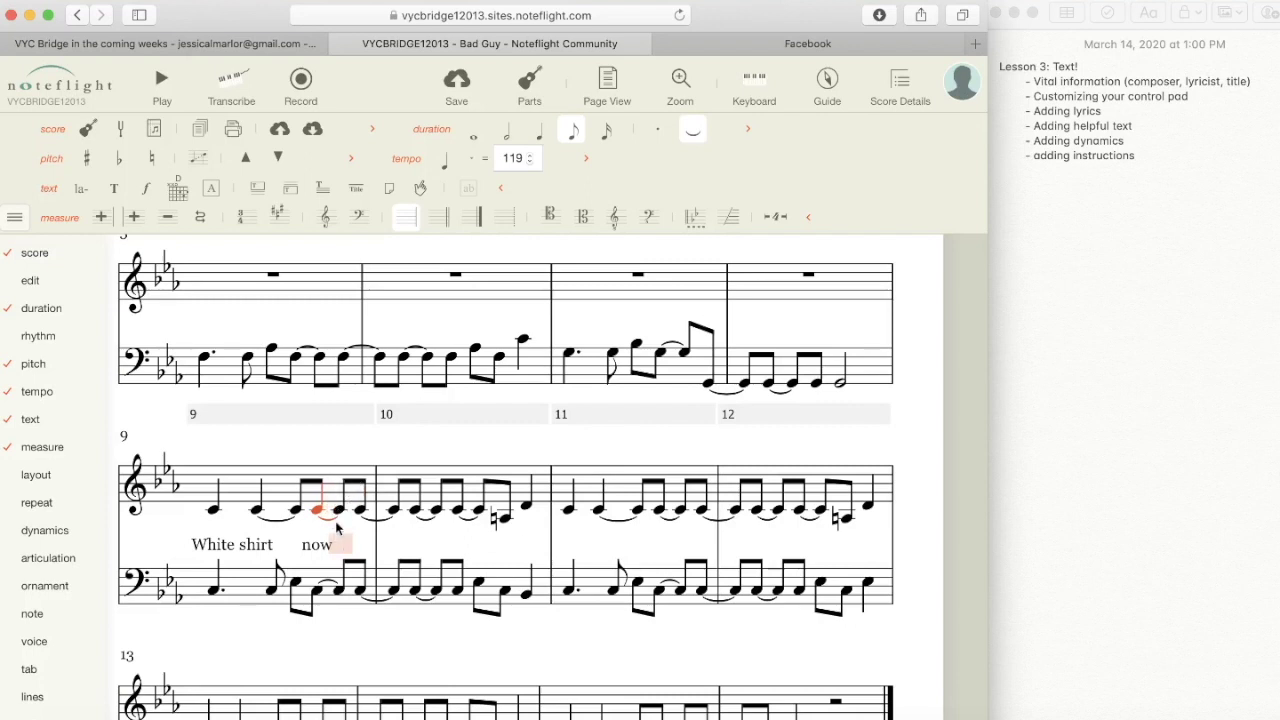
{"action": "key", "text": "space"}
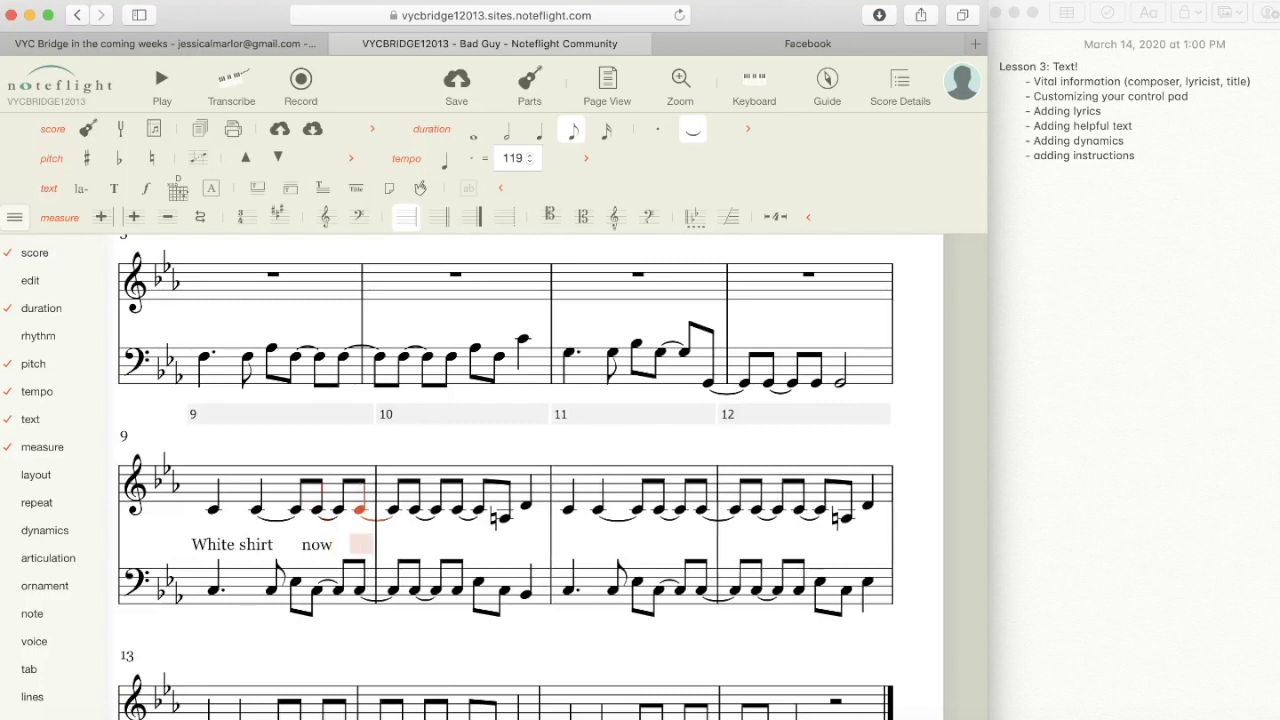
{"action": "type", "text": "red"}
{"action": "key", "text": "space"}
Step: Add placeholder lyrics 'etc etc etc' under the measure 10 notes
{"action": "type", "text": "etc"}
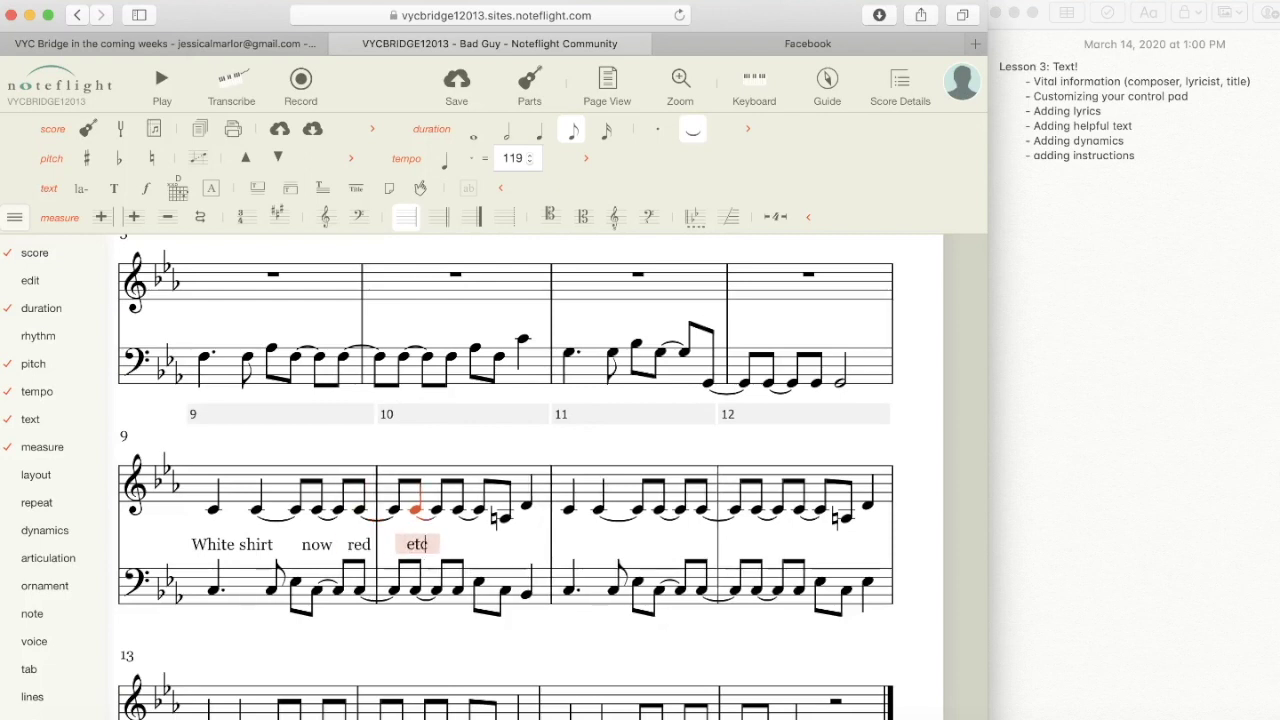
{"action": "key", "text": "space"}
{"action": "key", "text": "space"}
{"action": "type", "text": "etc"}
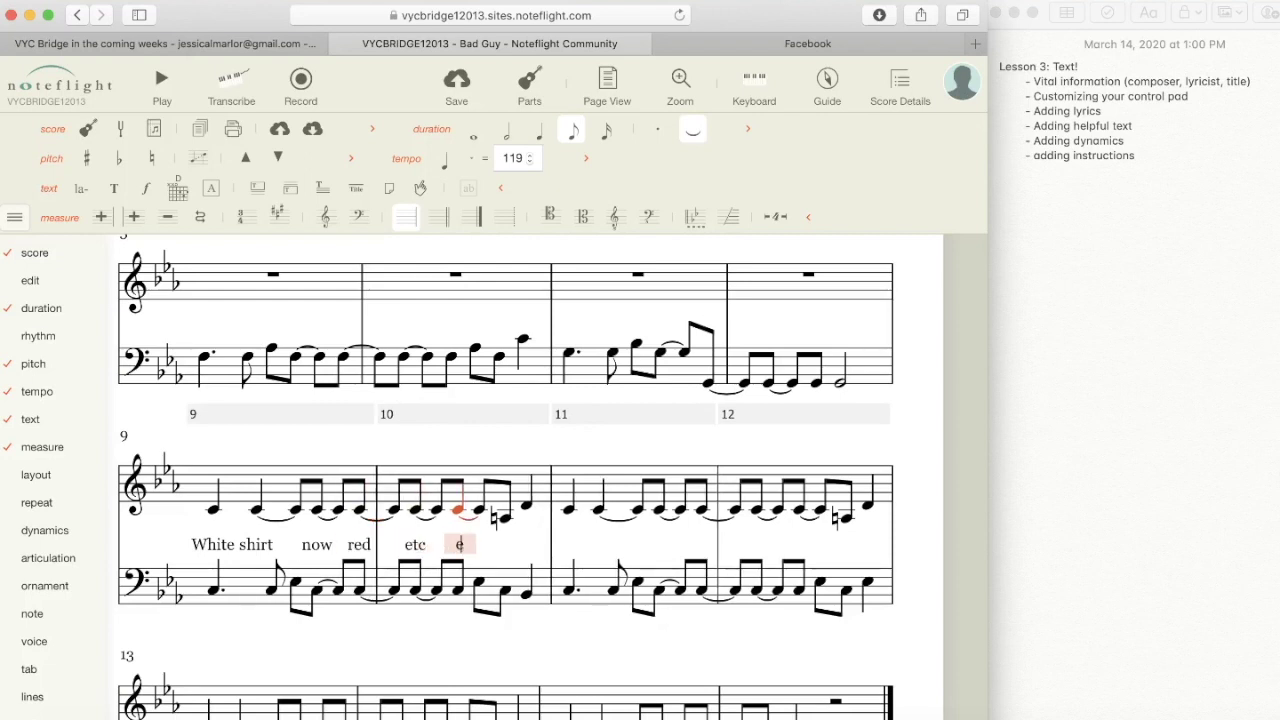
{"action": "key", "text": "space"}
{"action": "key", "text": "space"}
{"action": "type", "text": "etc et"}
{"action": "key", "text": "space"}
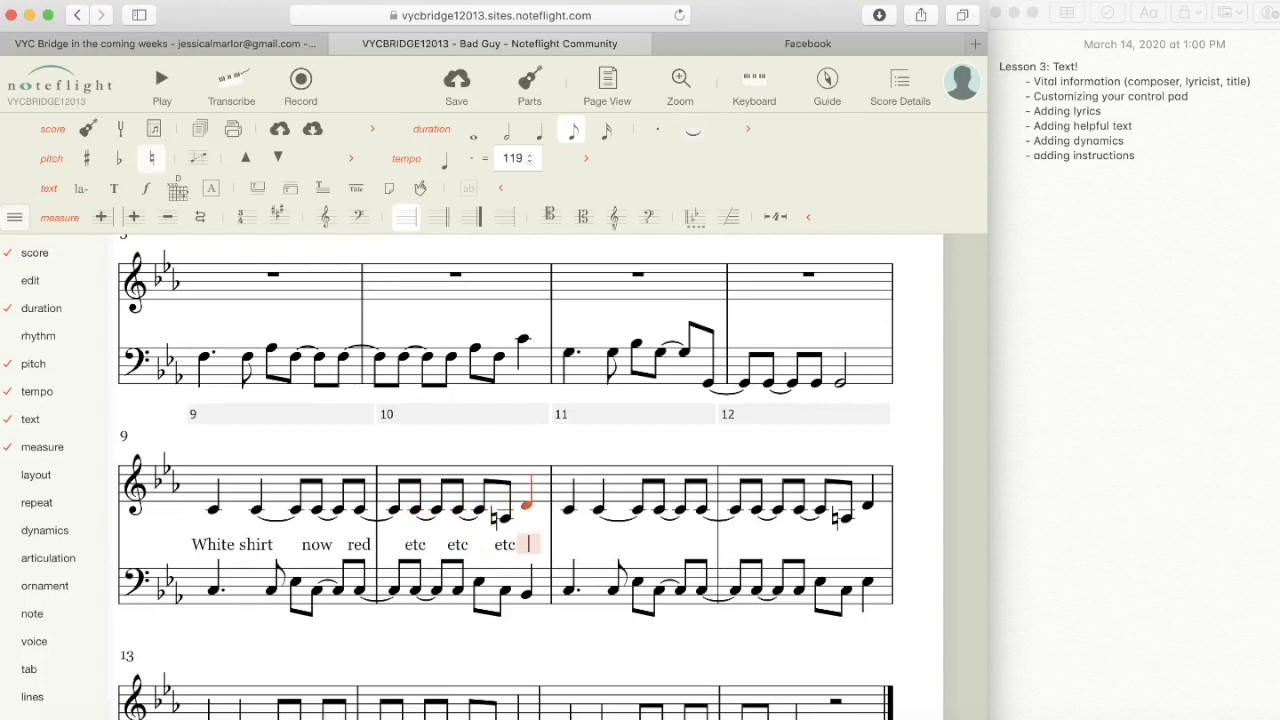
{"action": "key", "text": "space"}
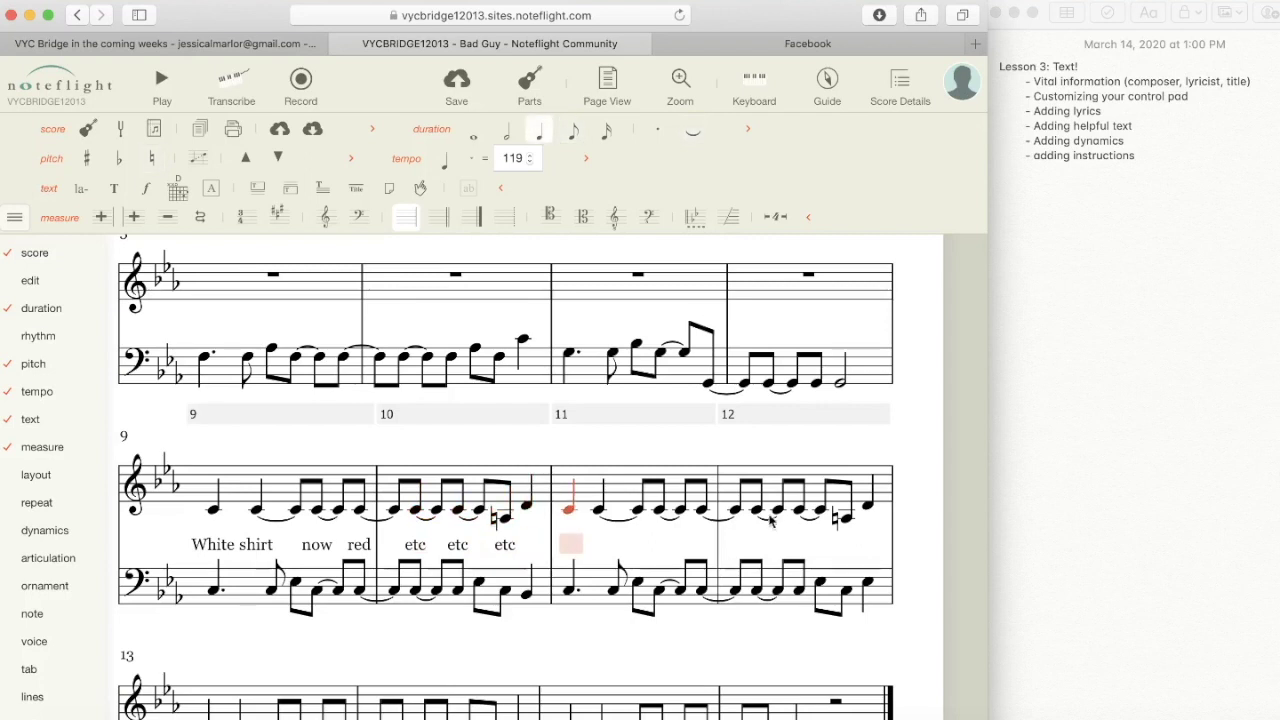
Step: Delete the placeholder 'etc' lyrics in measure 10, then select the lyric 'red'
{"action": "left_click", "coordinate": [657, 457]}
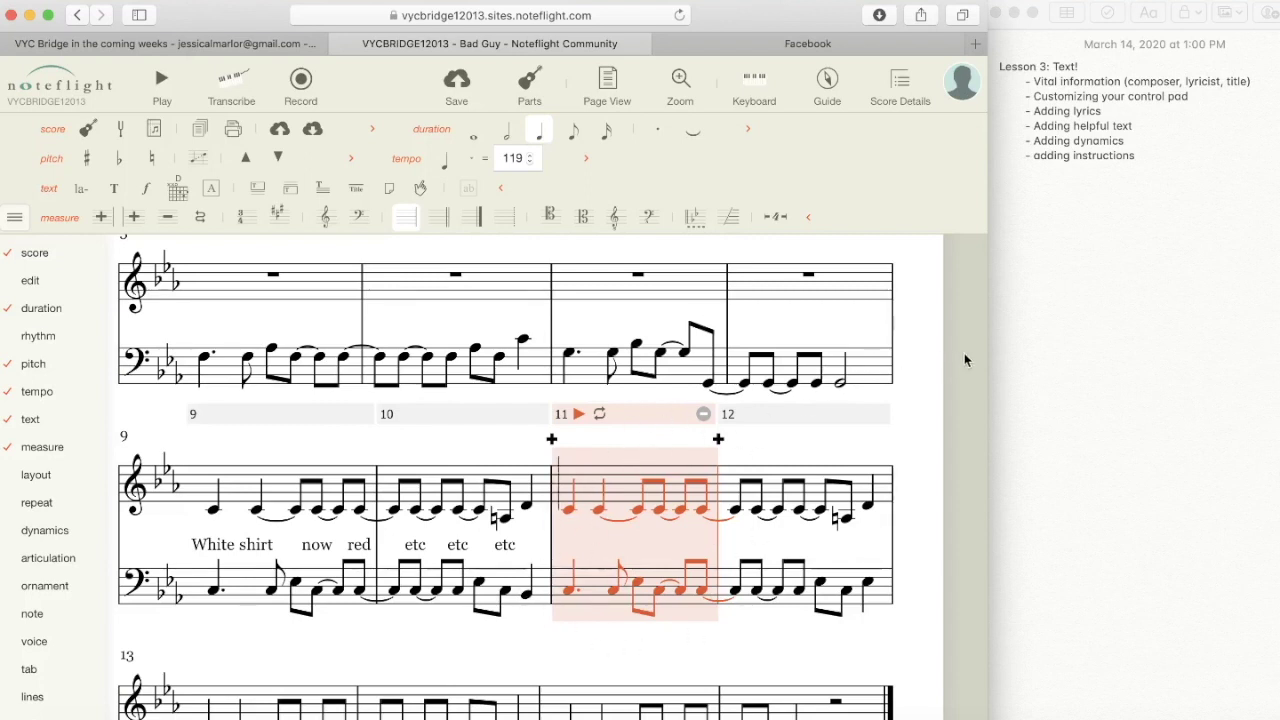
{"action": "left_click", "coordinate": [950, 327]}
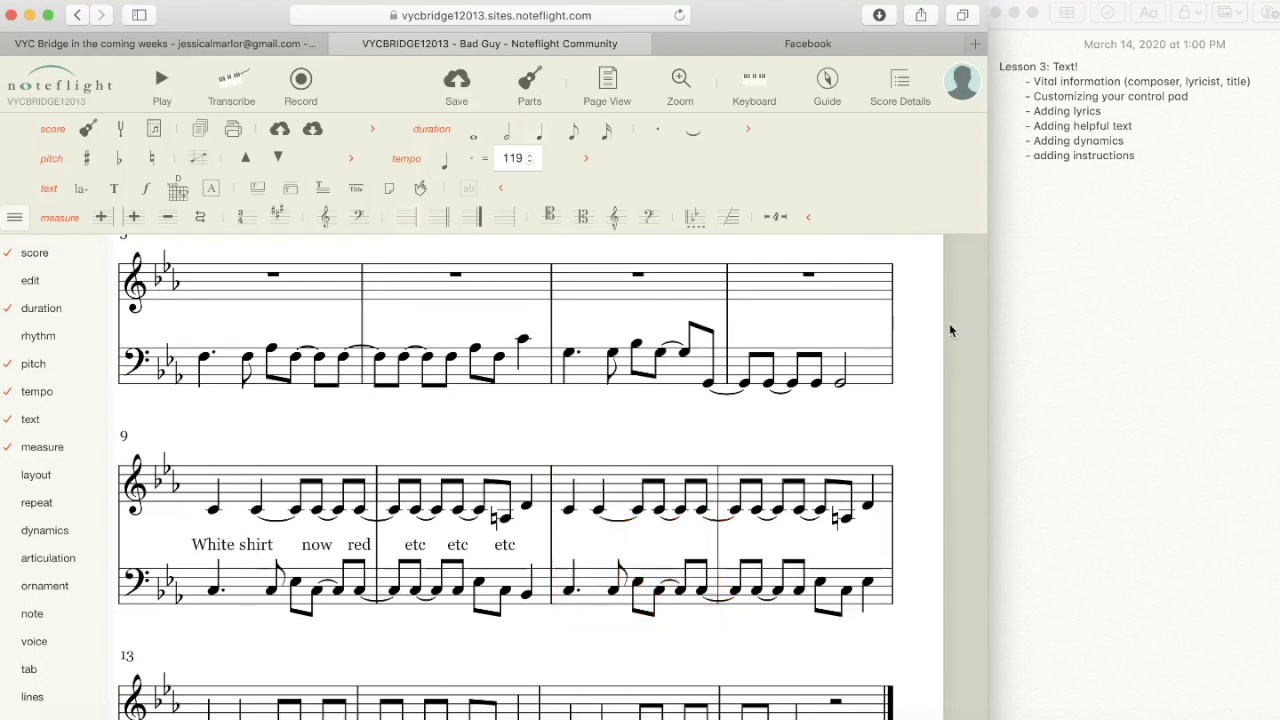
{"action": "left_click", "coordinate": [505, 545]}
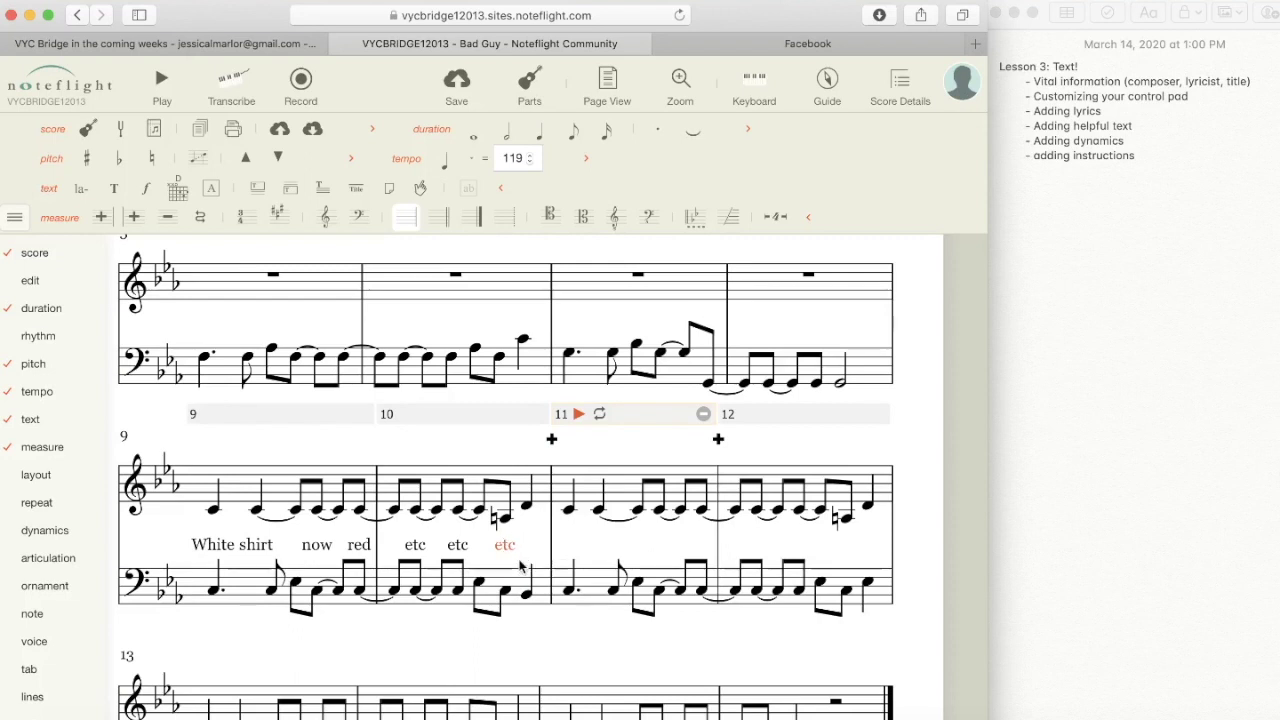
{"action": "key", "text": "Delete"}
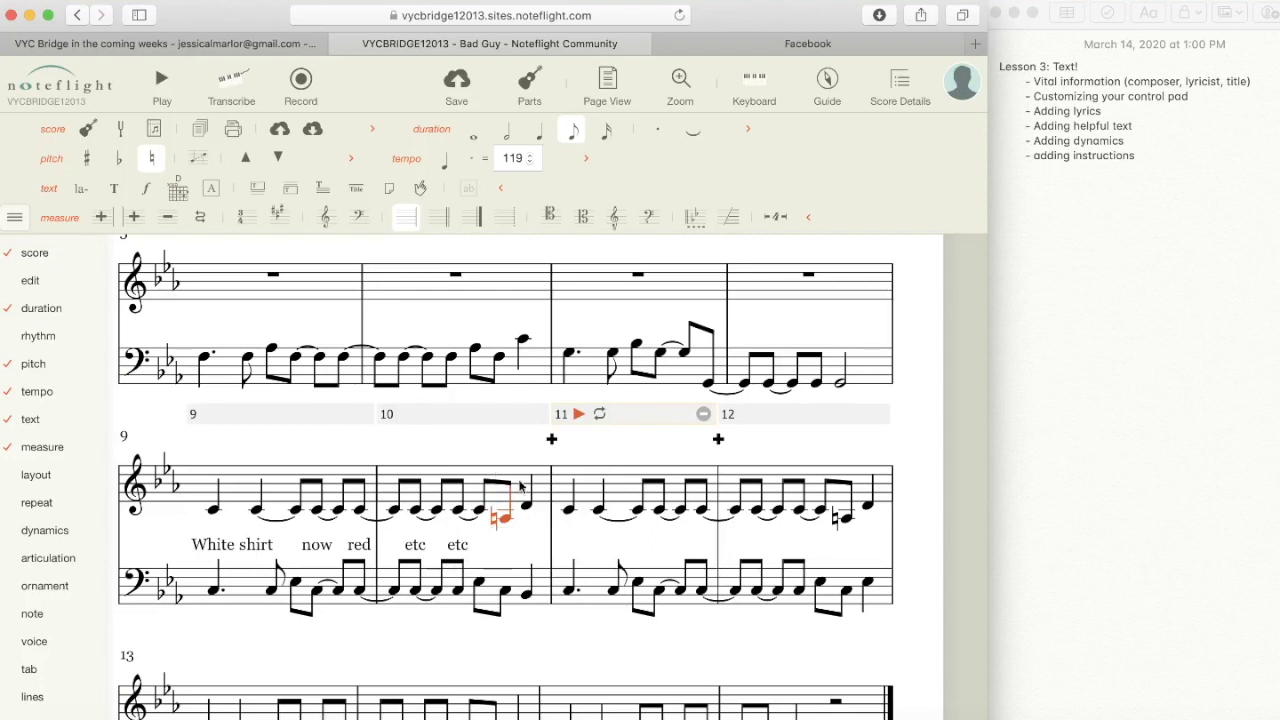
{"action": "left_click", "coordinate": [456, 543]}
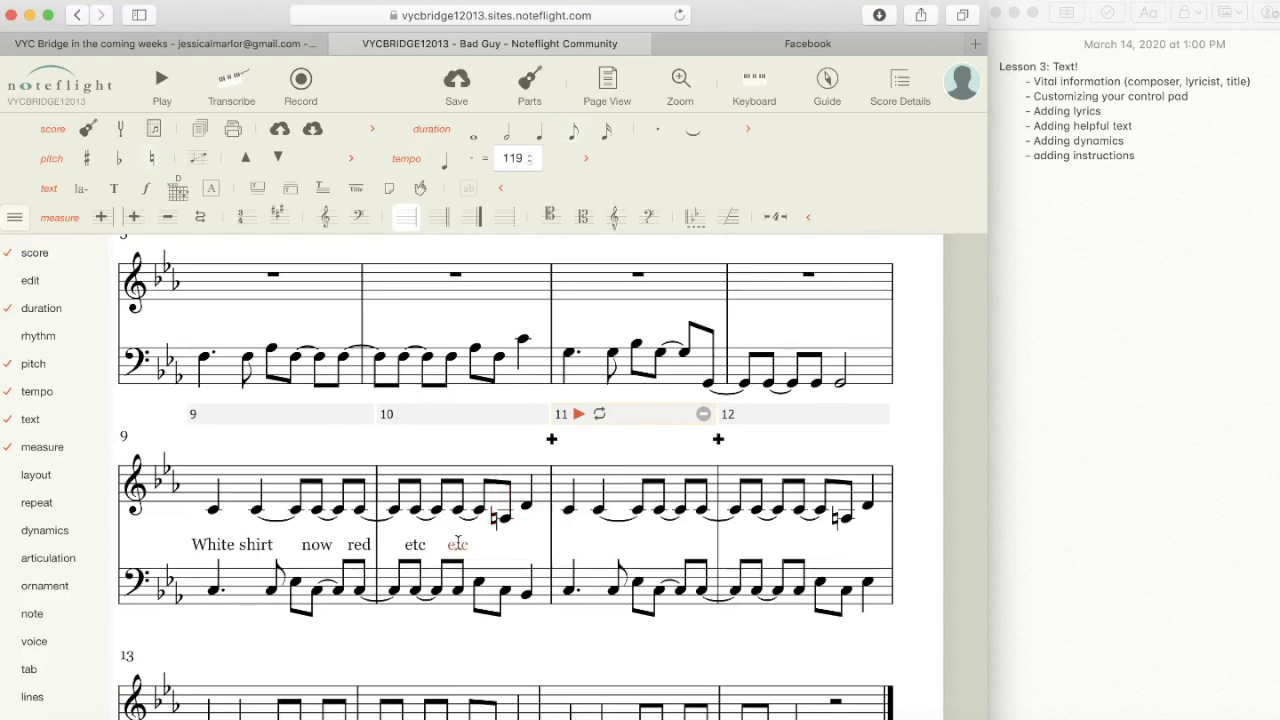
{"action": "key", "text": "Delete"}
{"action": "key", "text": "Delete"}
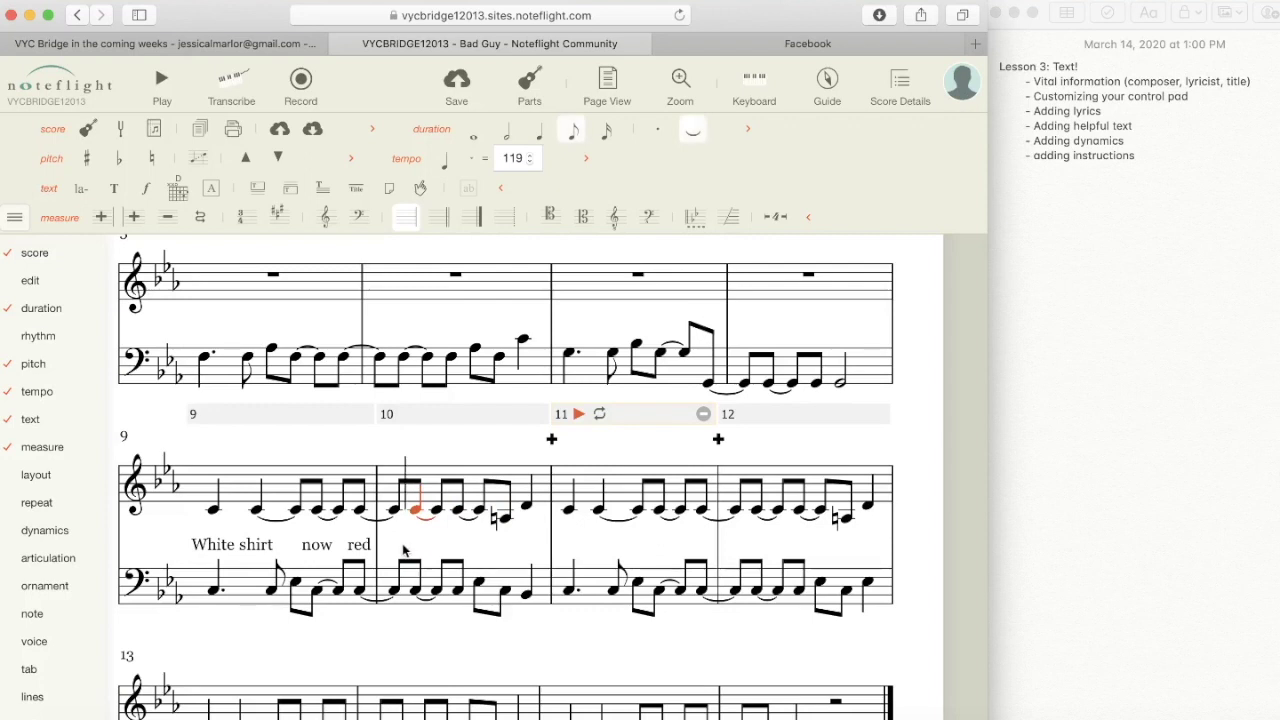
{"action": "left_click", "coordinate": [366, 548]}
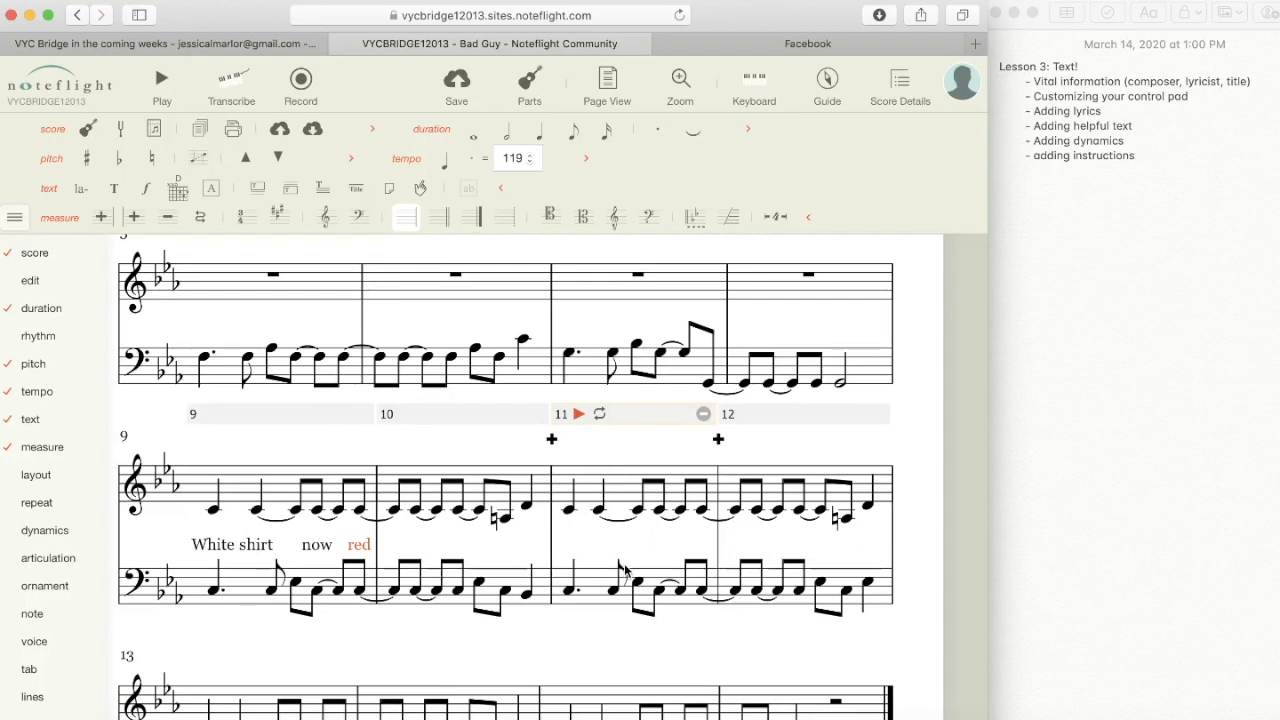
{"action": "left_click", "coordinate": [502, 516]}
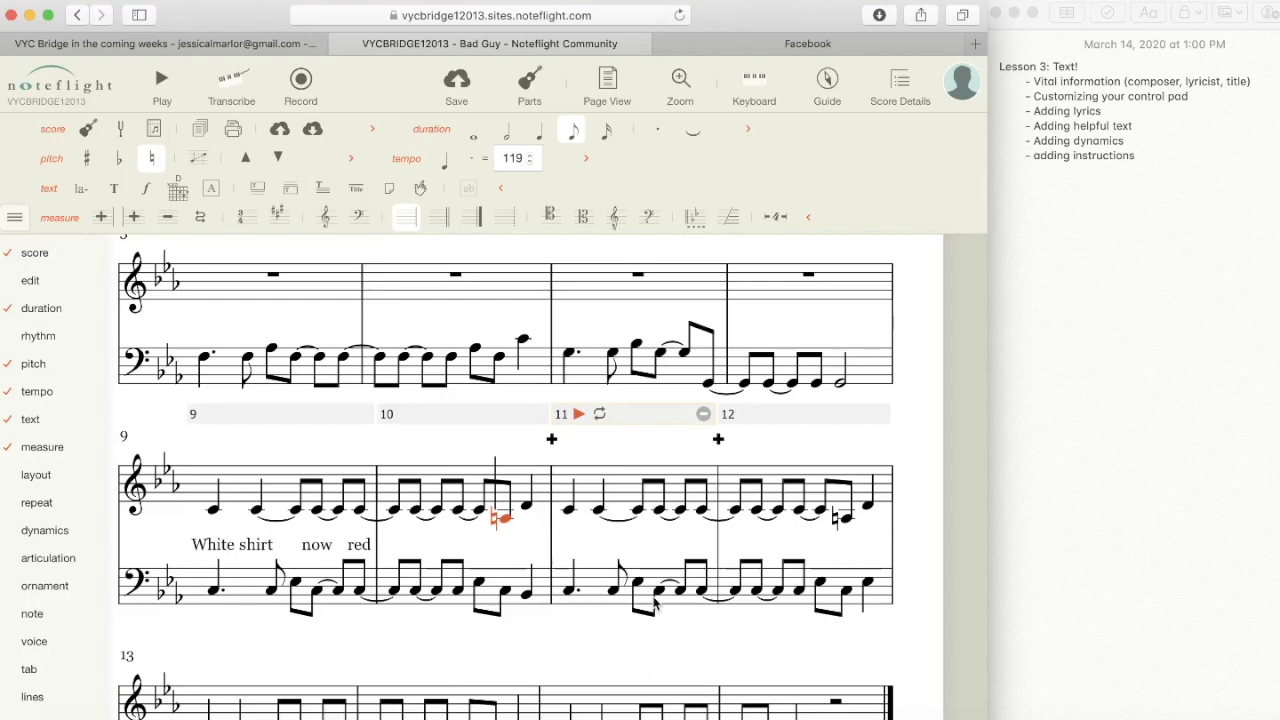
{"action": "key", "text": "Delete"}
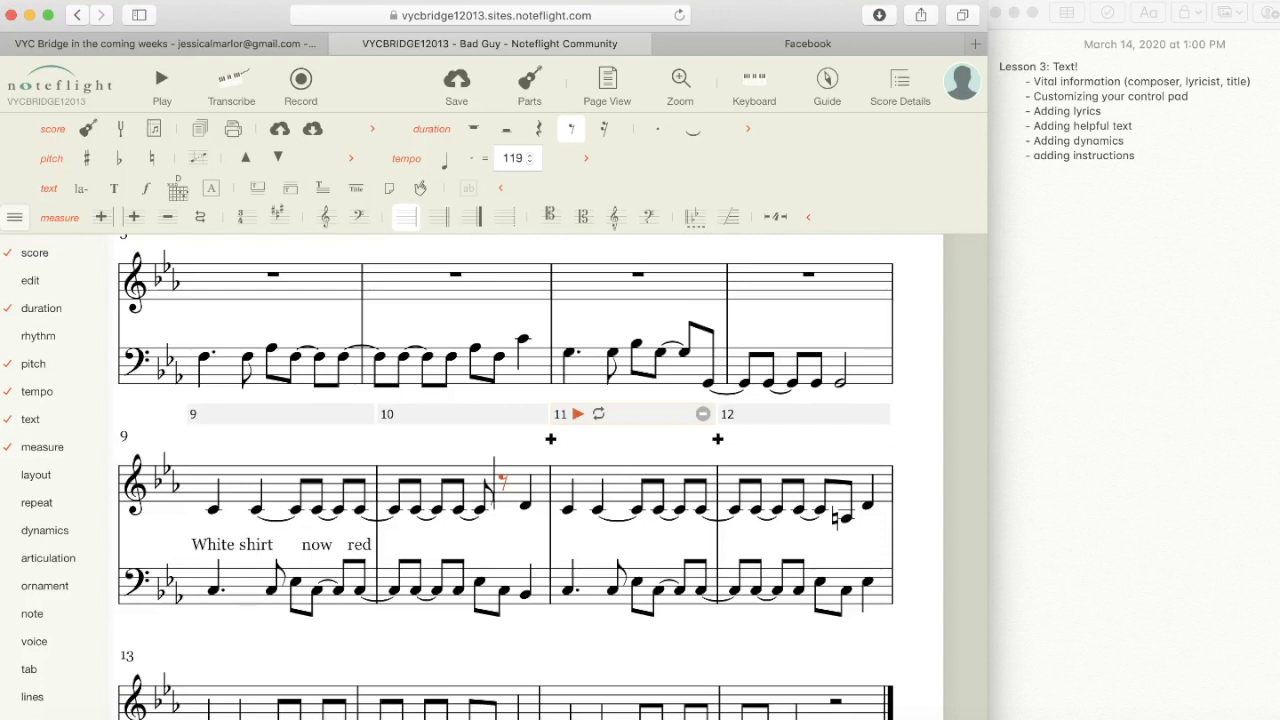
{"action": "key", "text": "b"}
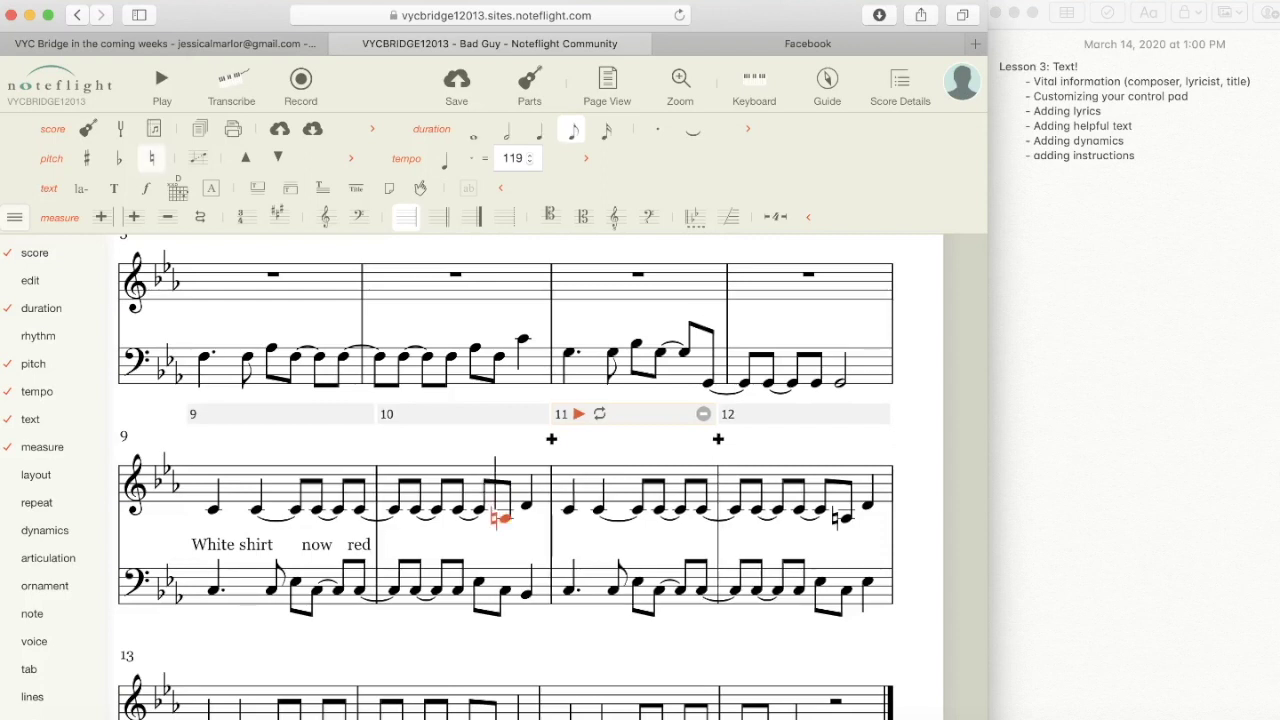
{"action": "left_click", "coordinate": [1150, 157]}
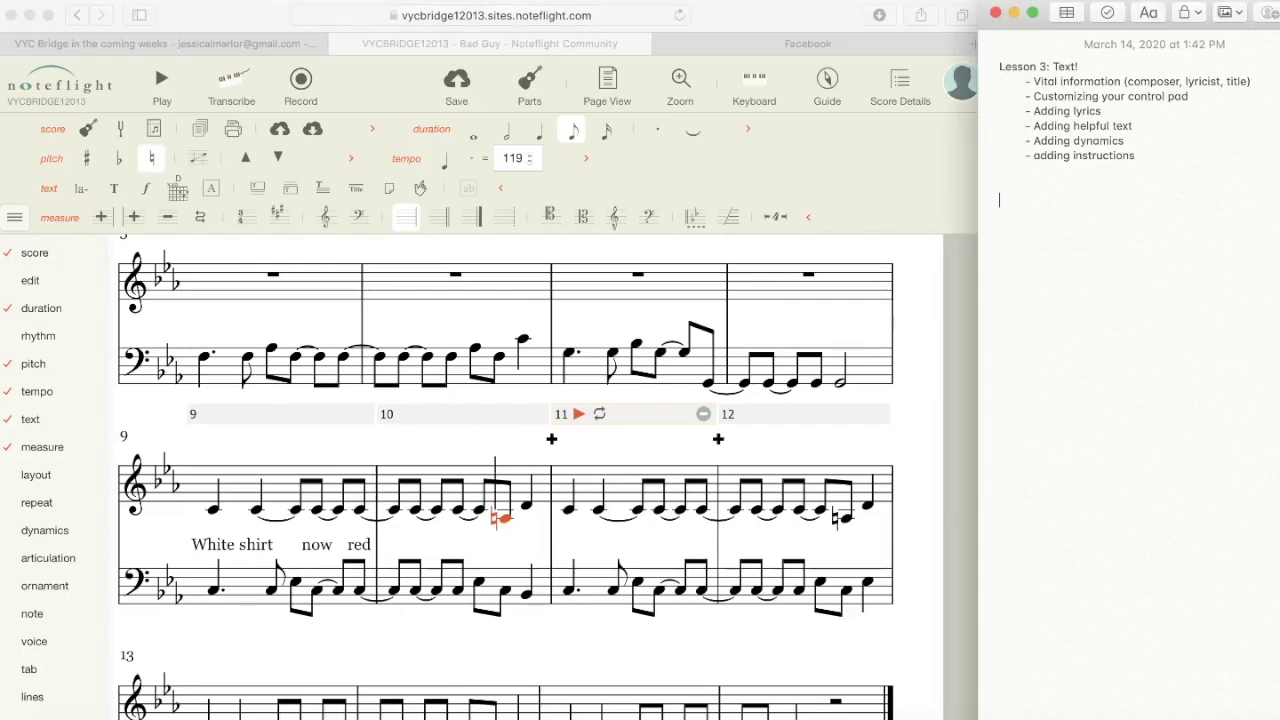
Step: Write 'Key Commands:' with 'Command + Z = UNDO' on the line below it
{"action": "type", "text": "Key Commands"}
{"action": "type", "text": ":"}
{"action": "key", "text": "Return"}
{"action": "type", "text": "Command "}
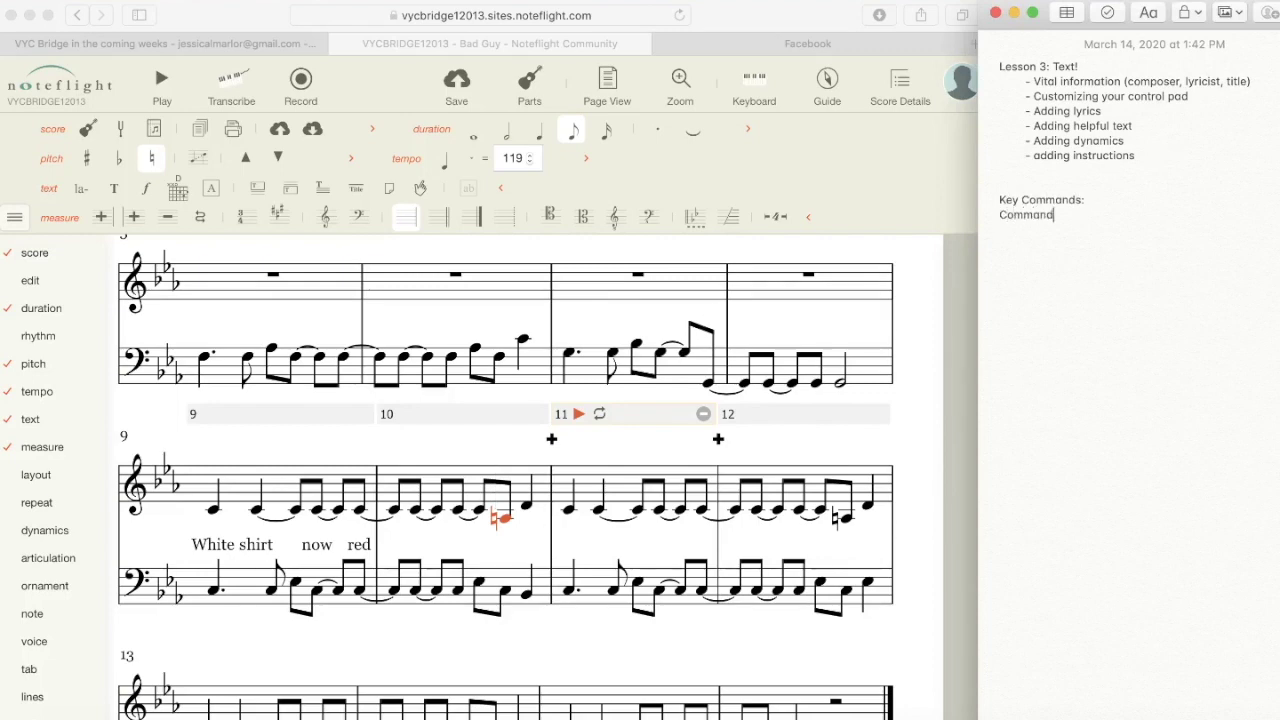
{"action": "type", "text": "+ Z = UNDO"}
Step: Add lyrics 'my blood-y nose' after 'red' in measure 10, then select measure 9's first note
{"action": "left_click", "coordinate": [500, 517]}
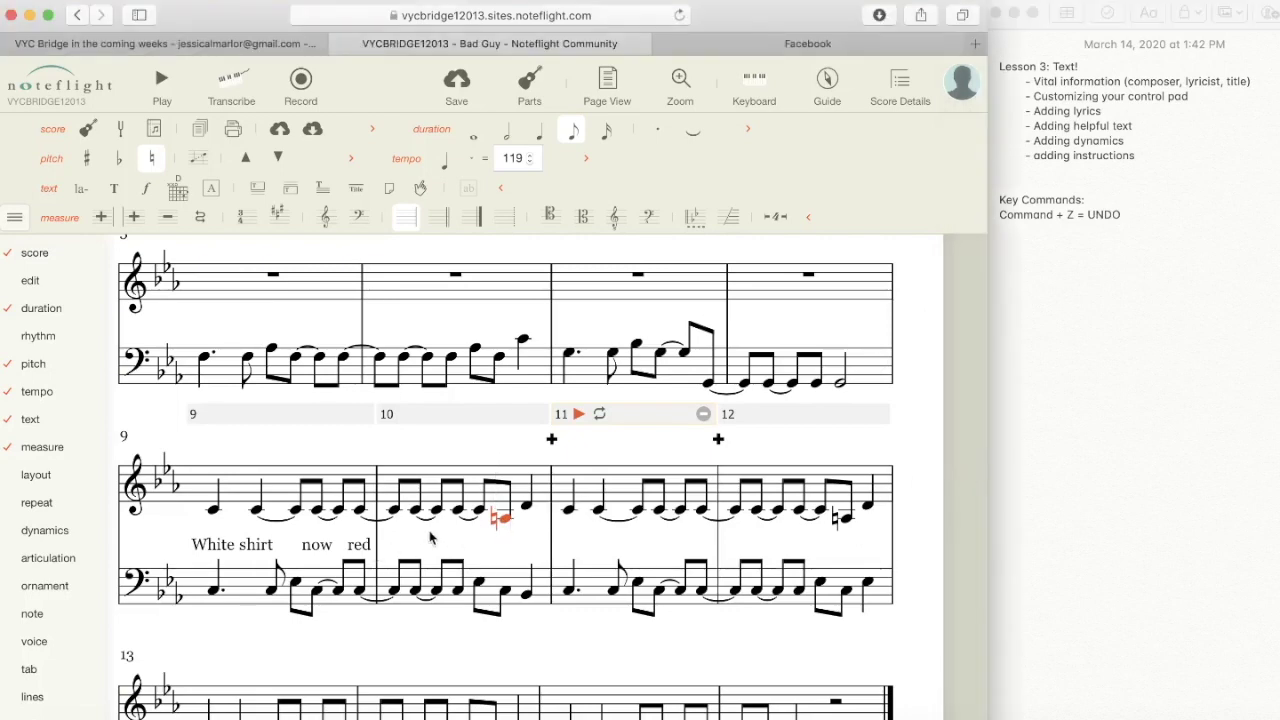
{"action": "left_click", "coordinate": [370, 545]}
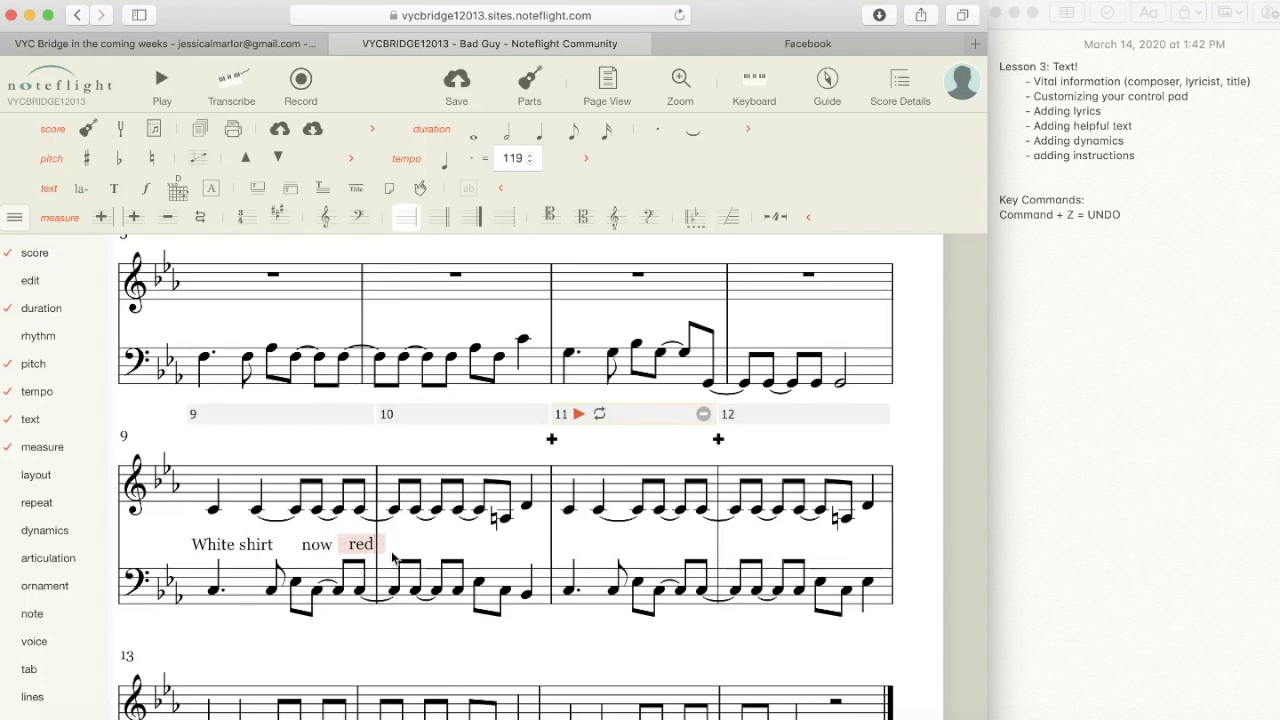
{"action": "key", "text": "space"}
{"action": "key", "text": "space"}
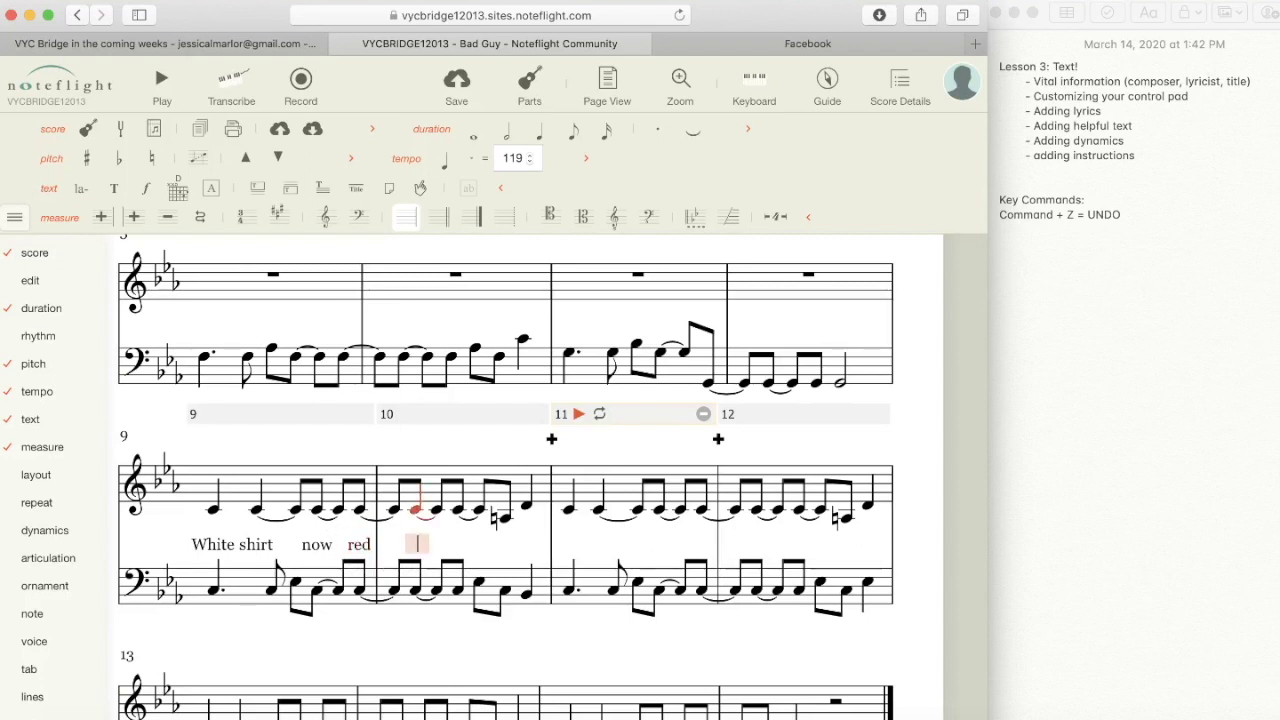
{"action": "type", "text": "my"}
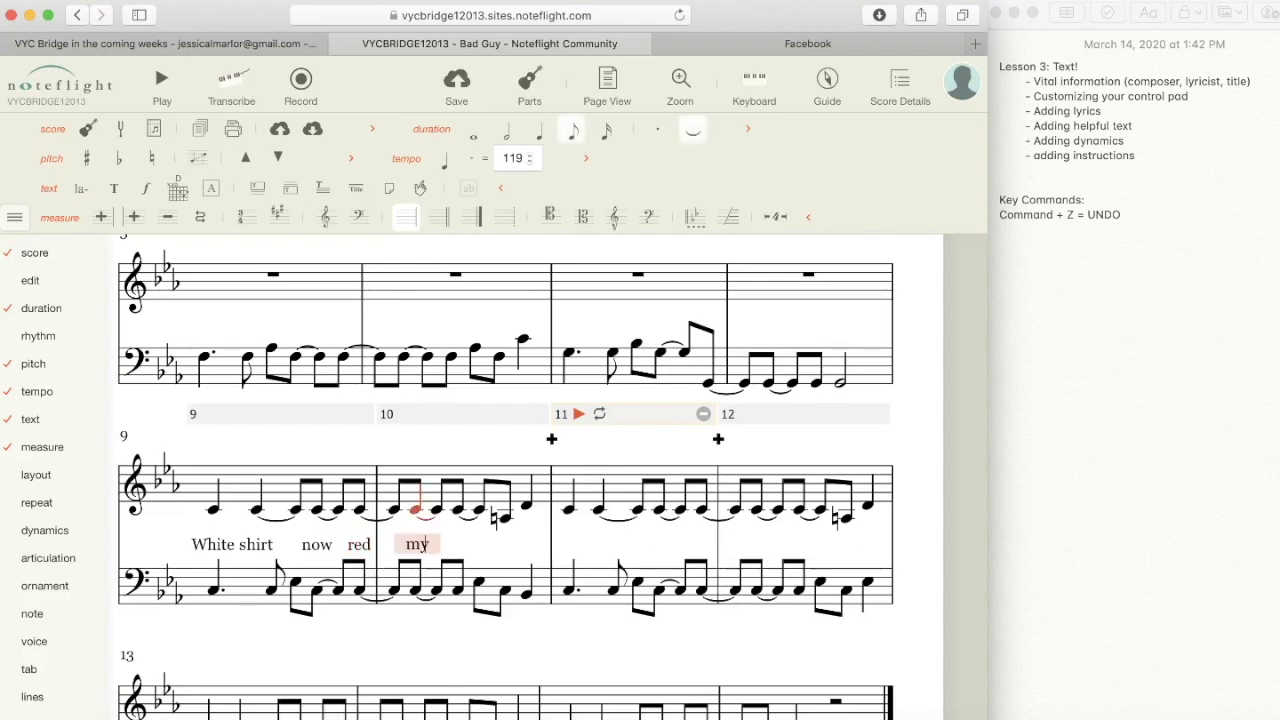
{"action": "key", "text": "space"}
{"action": "key", "text": "space"}
{"action": "type", "text": "bl"}
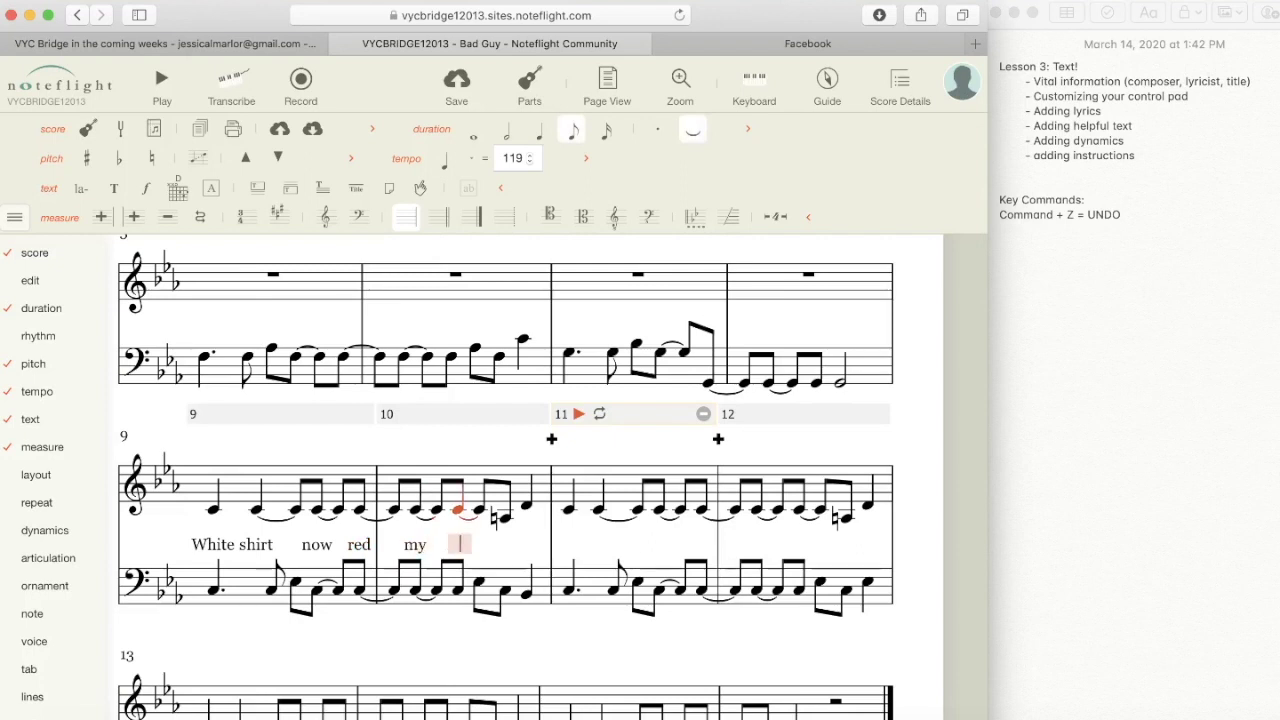
{"action": "type", "text": "ood"}
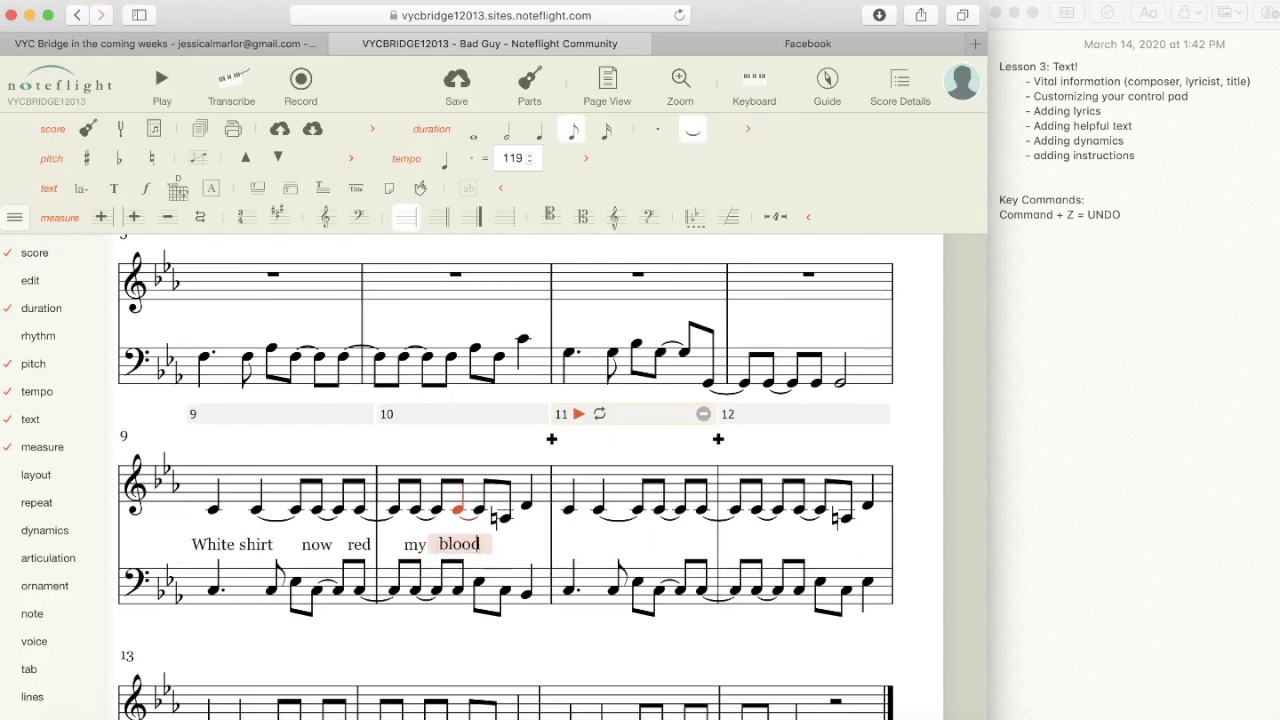
{"action": "key", "text": "BackSpace"}
{"action": "type", "text": "d - ynose"}
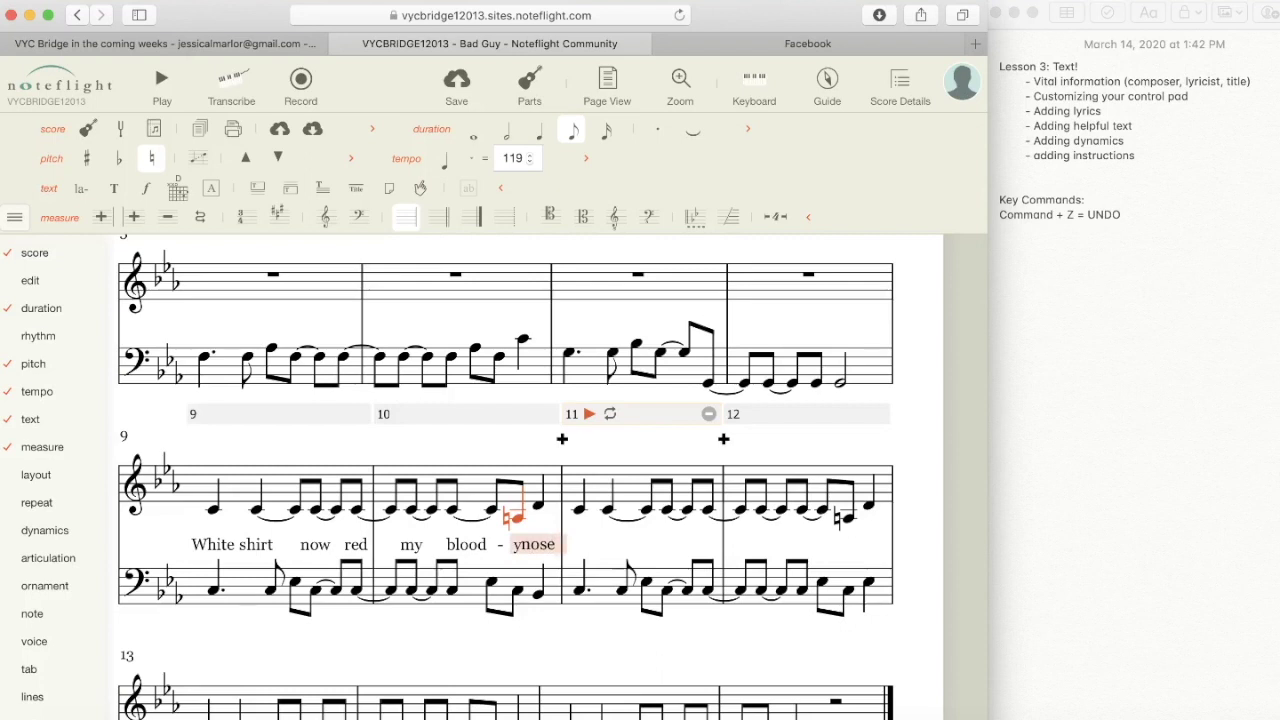
{"action": "key", "text": "space"}
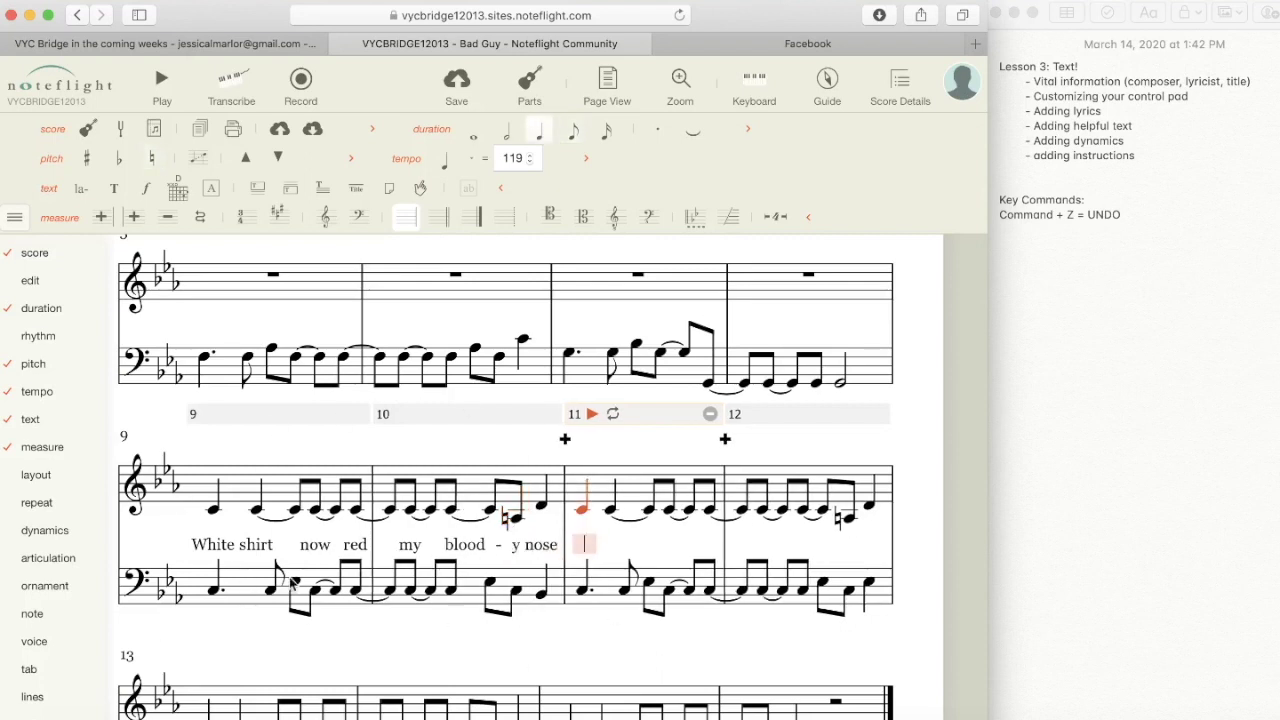
{"action": "left_click", "coordinate": [164, 426]}
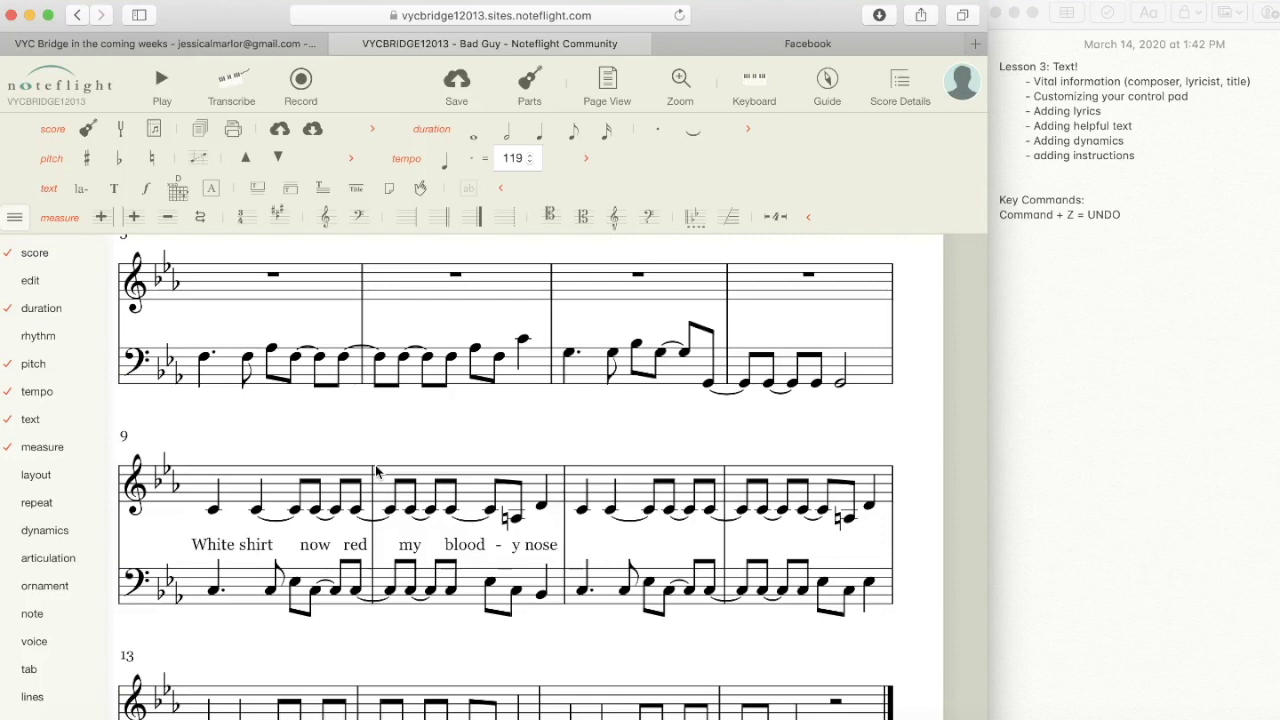
{"action": "left_click", "coordinate": [213, 512]}
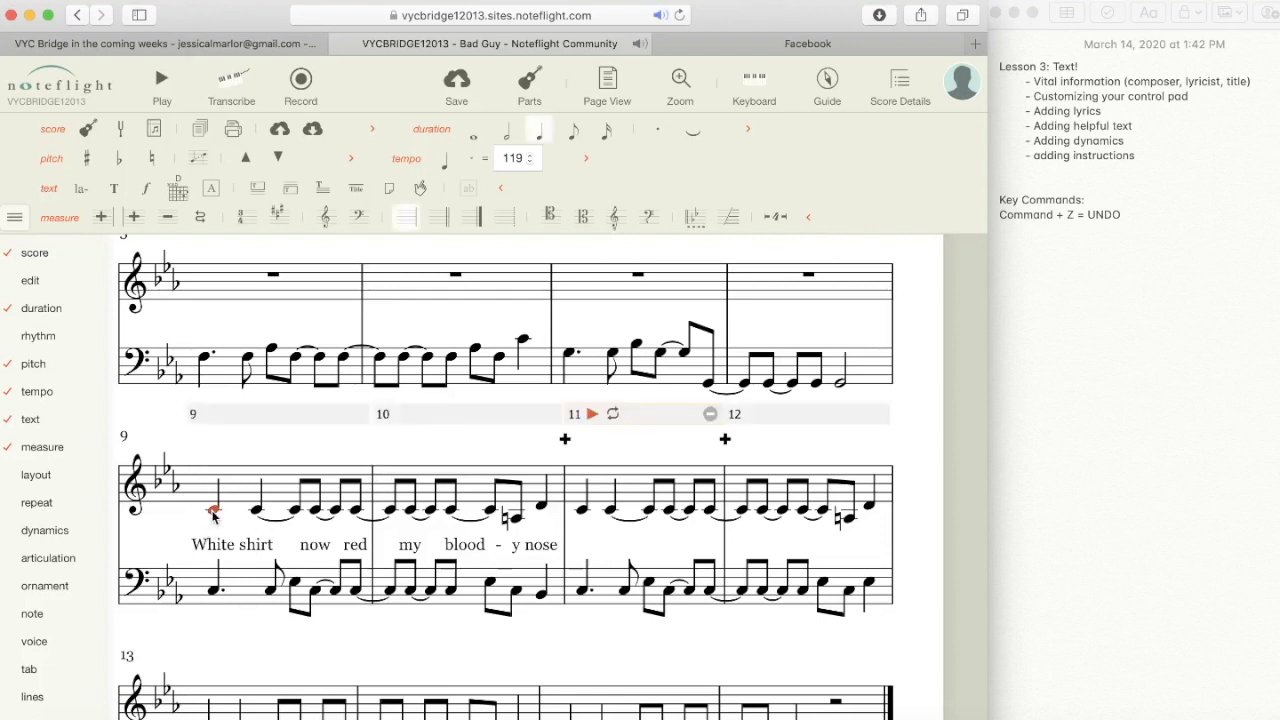
Step: Add the articulation row with slur, accent, staccato and tenuto marks to the control pad
{"action": "mouse_move", "coordinate": [55, 561]}
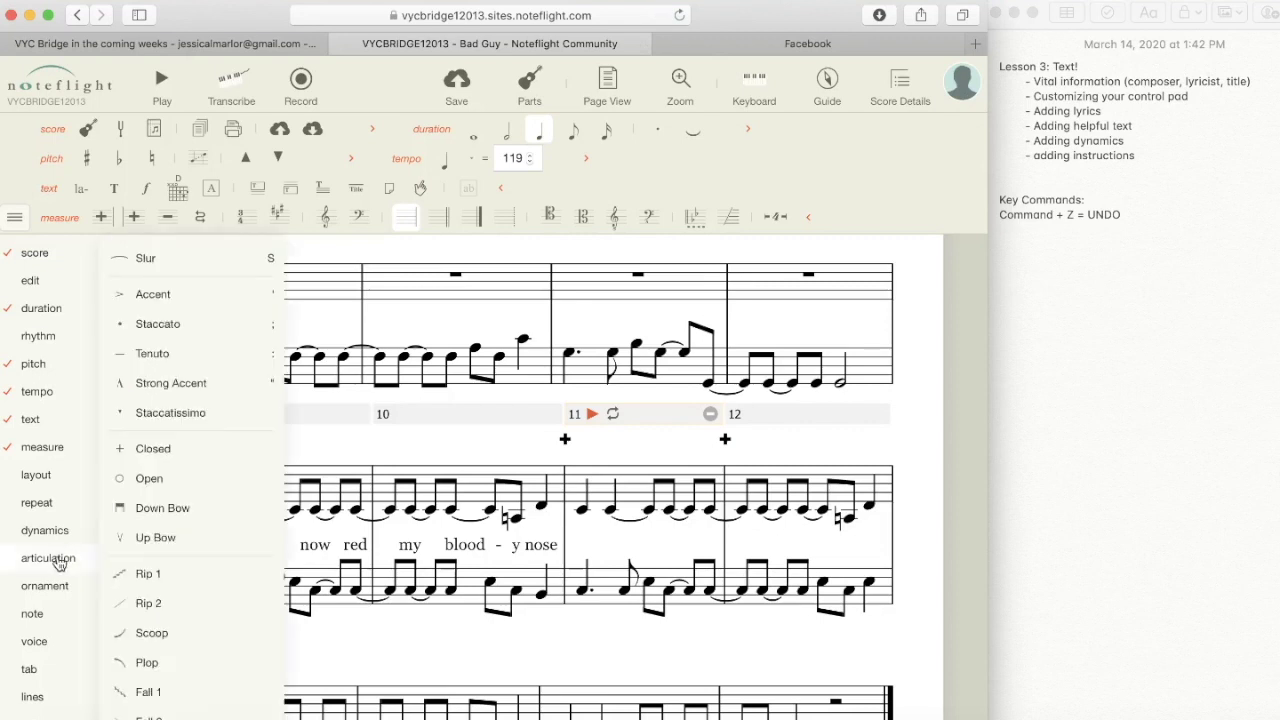
{"action": "mouse_move", "coordinate": [40, 476]}
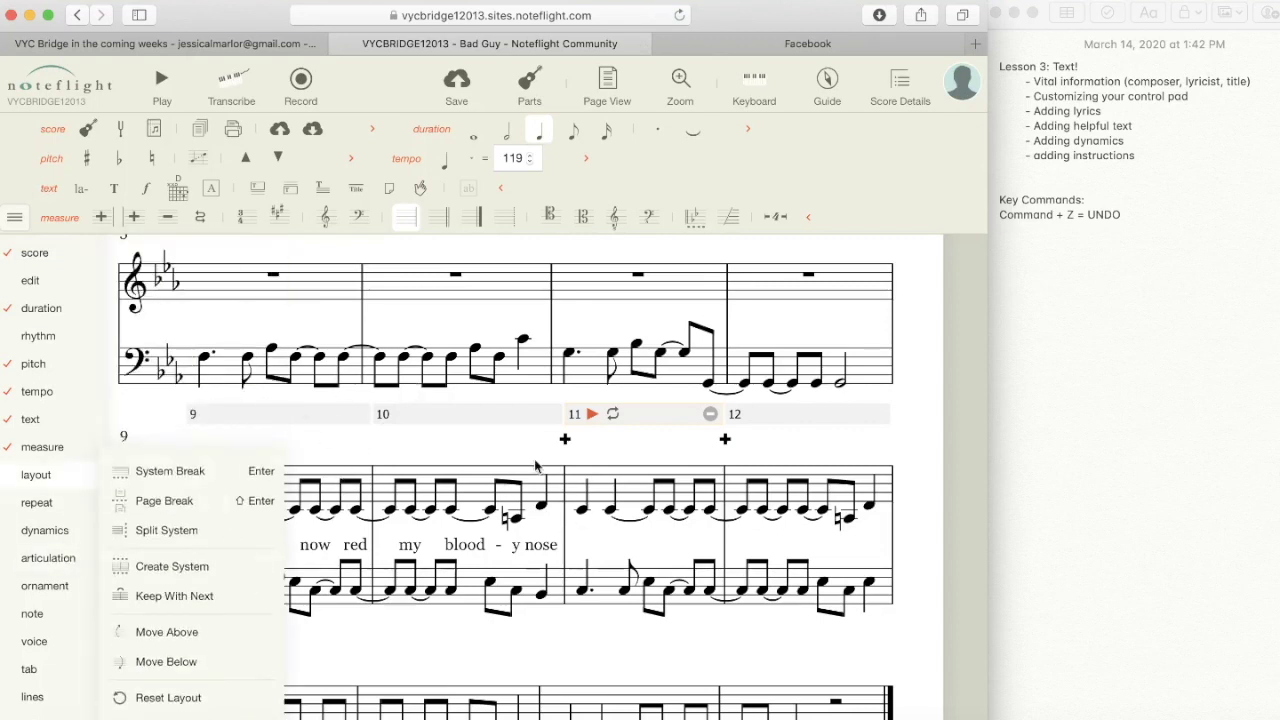
{"action": "mouse_move", "coordinate": [37, 362]}
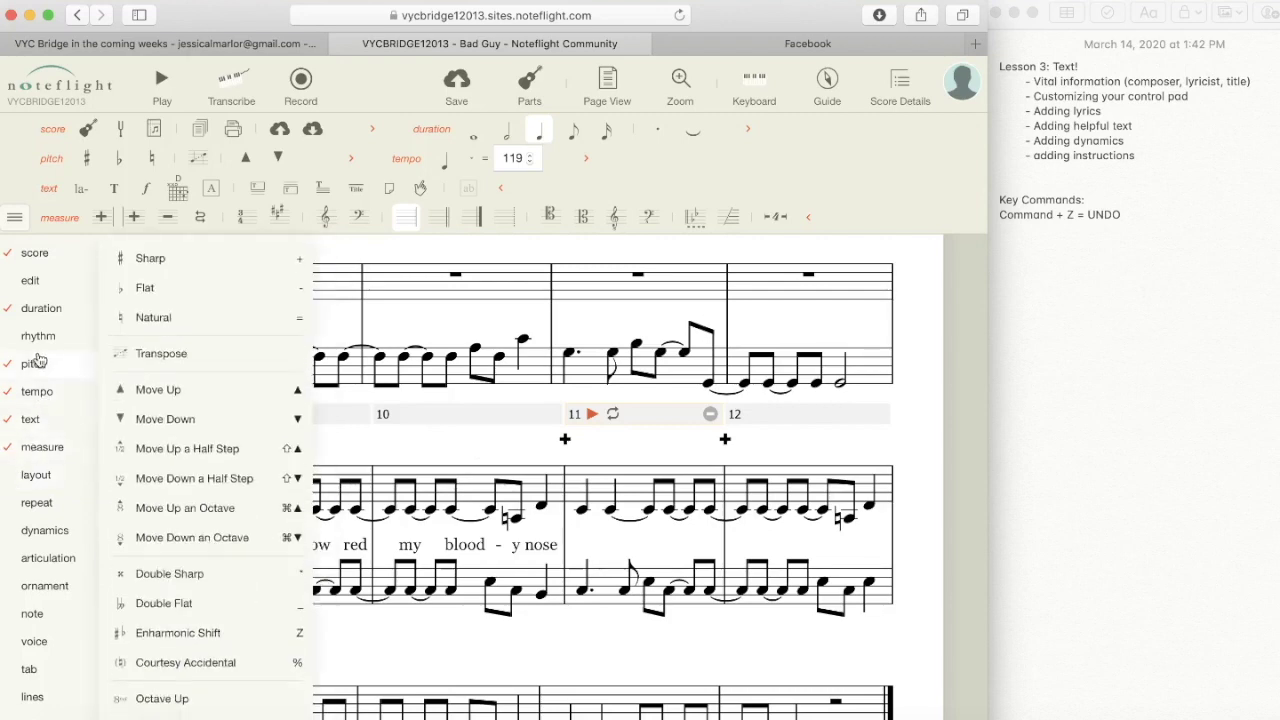
{"action": "mouse_move", "coordinate": [30, 284]}
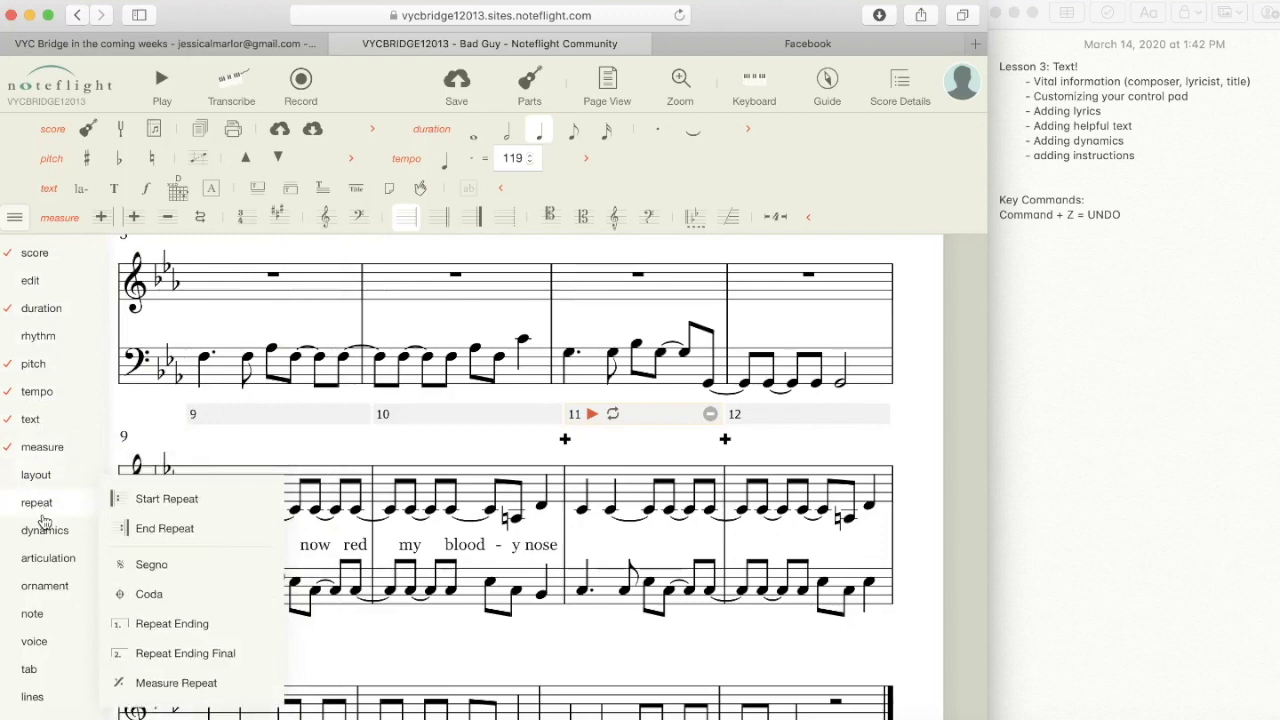
{"action": "mouse_move", "coordinate": [45, 532]}
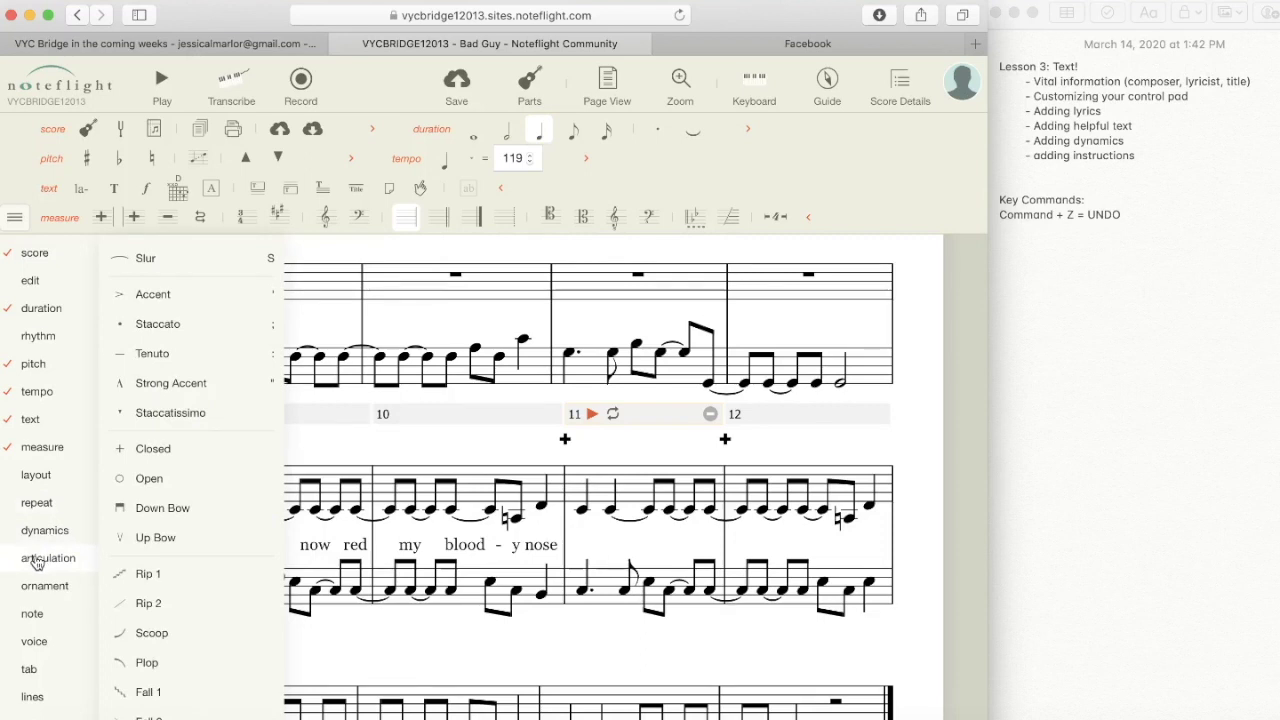
{"action": "left_click", "coordinate": [36, 561]}
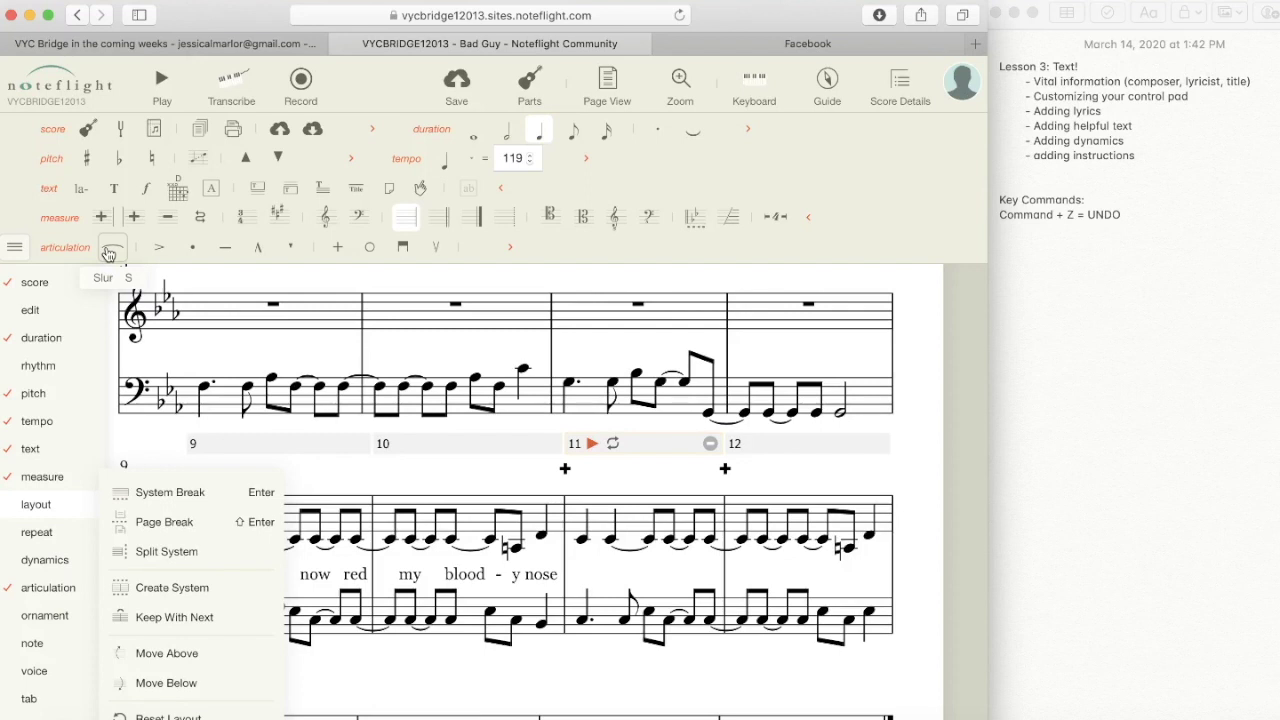
Step: Add a slur over the vocal notes from the first note of measure 9 through measure 10
{"action": "left_click", "coordinate": [448, 476]}
{"action": "left_click", "coordinate": [962, 395]}
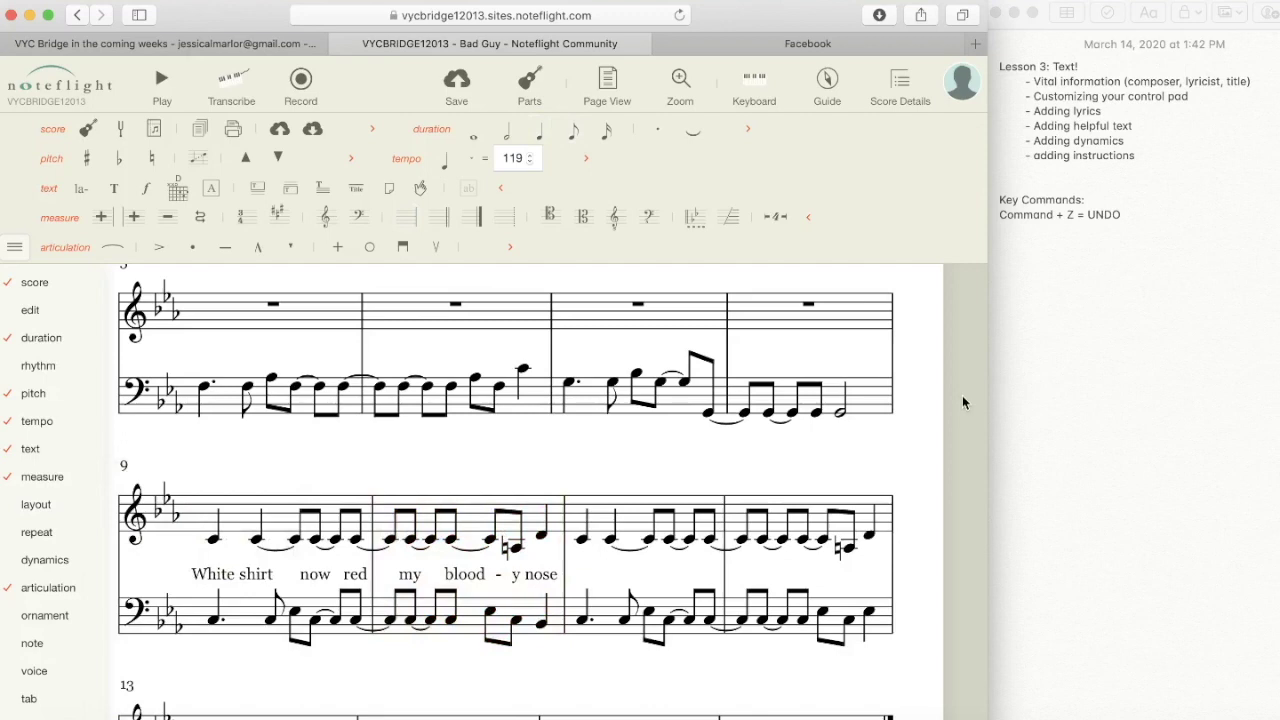
{"action": "scroll", "coordinate": [962, 370], "scroll_direction": "down", "scroll_amount": 1}
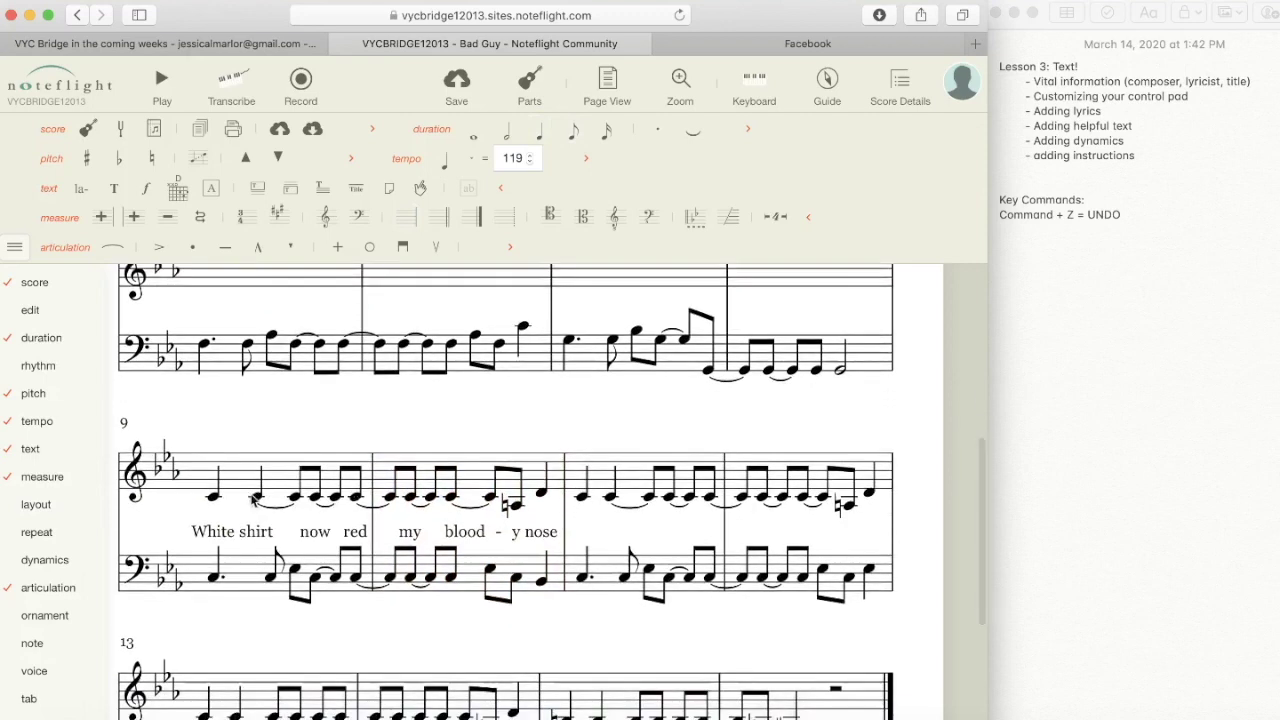
{"action": "left_click", "coordinate": [209, 503]}
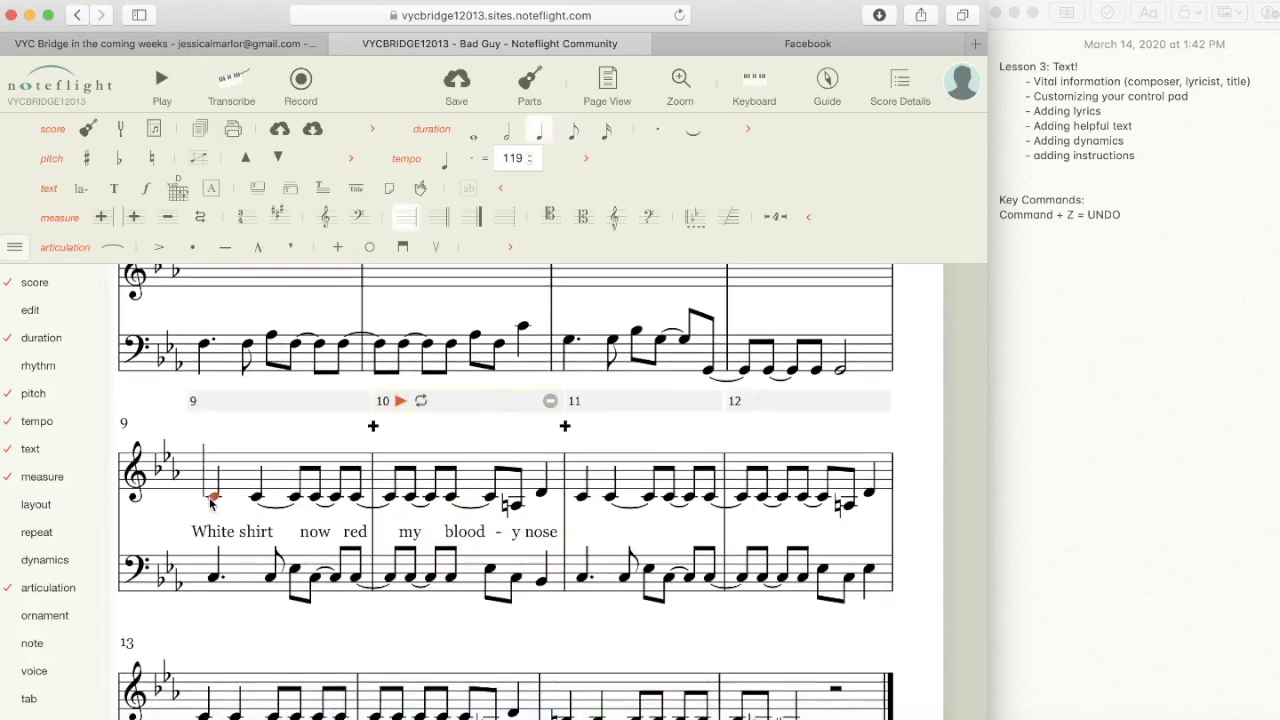
{"action": "left_click", "coordinate": [541, 500], "text": "shift"}
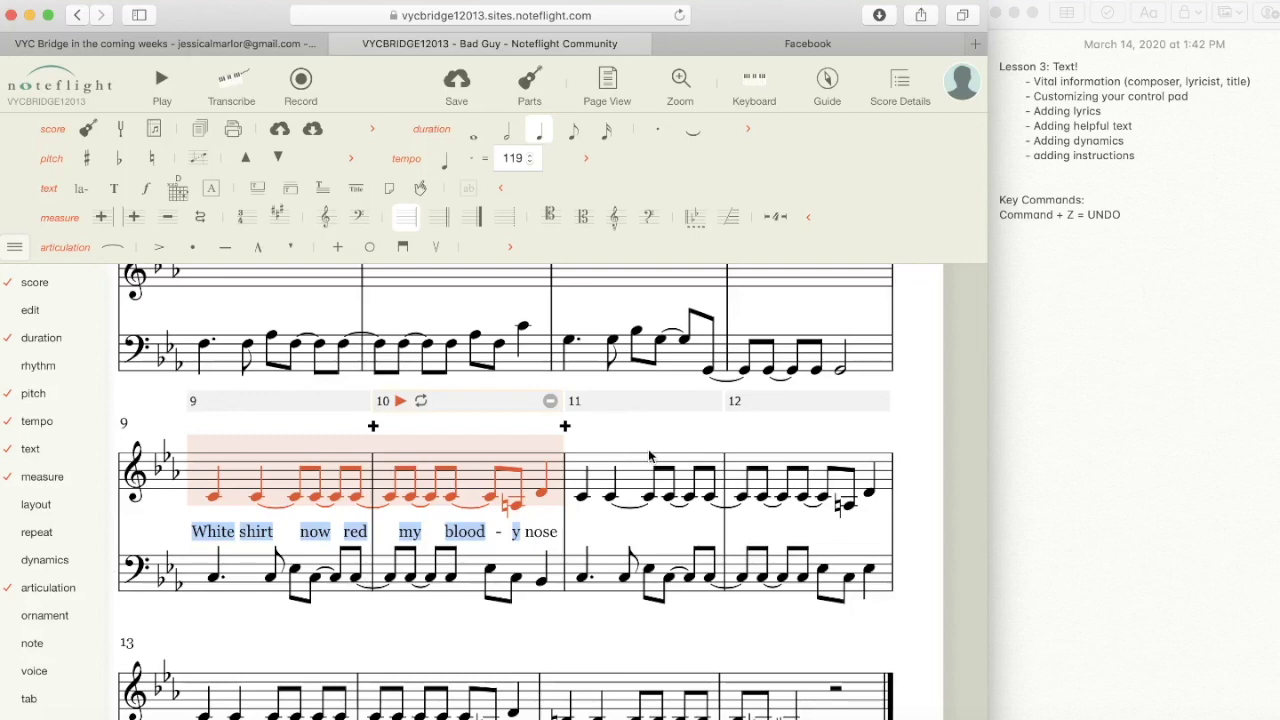
{"action": "key", "text": "s"}
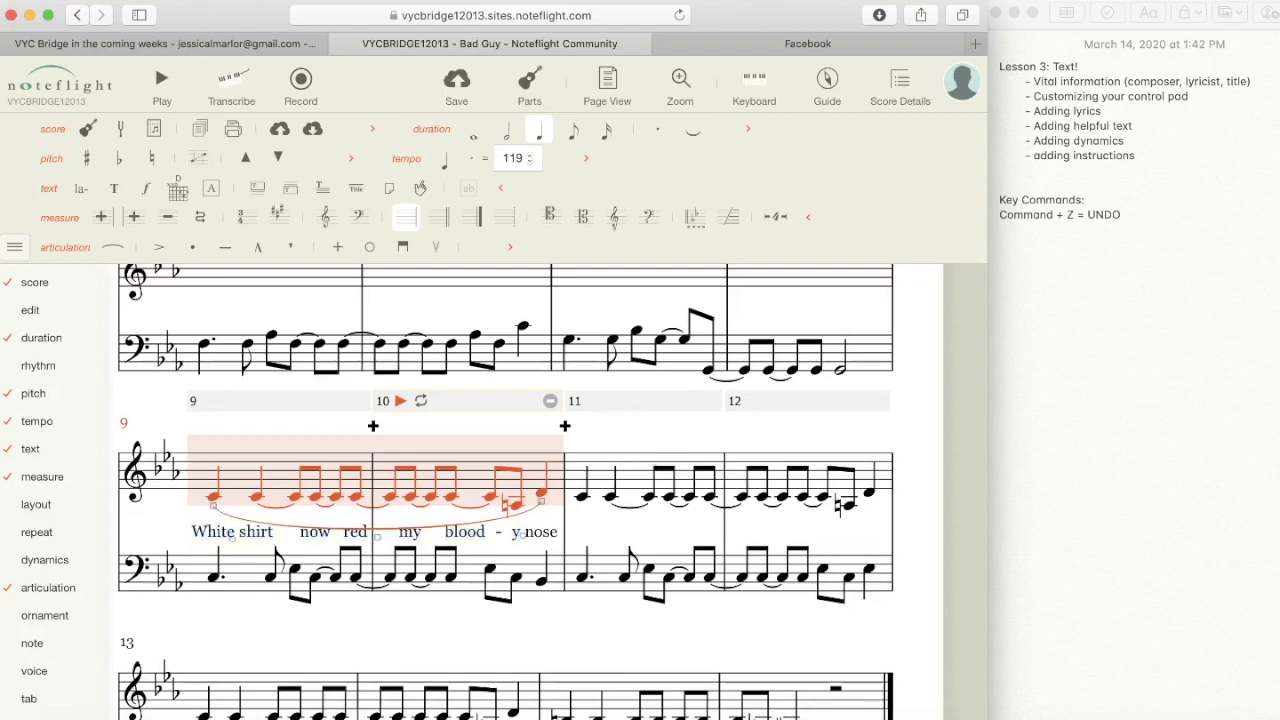
Step: Make the slur under measures 9–10 shallower by dragging its curve handle
{"action": "left_click", "coordinate": [962, 479]}
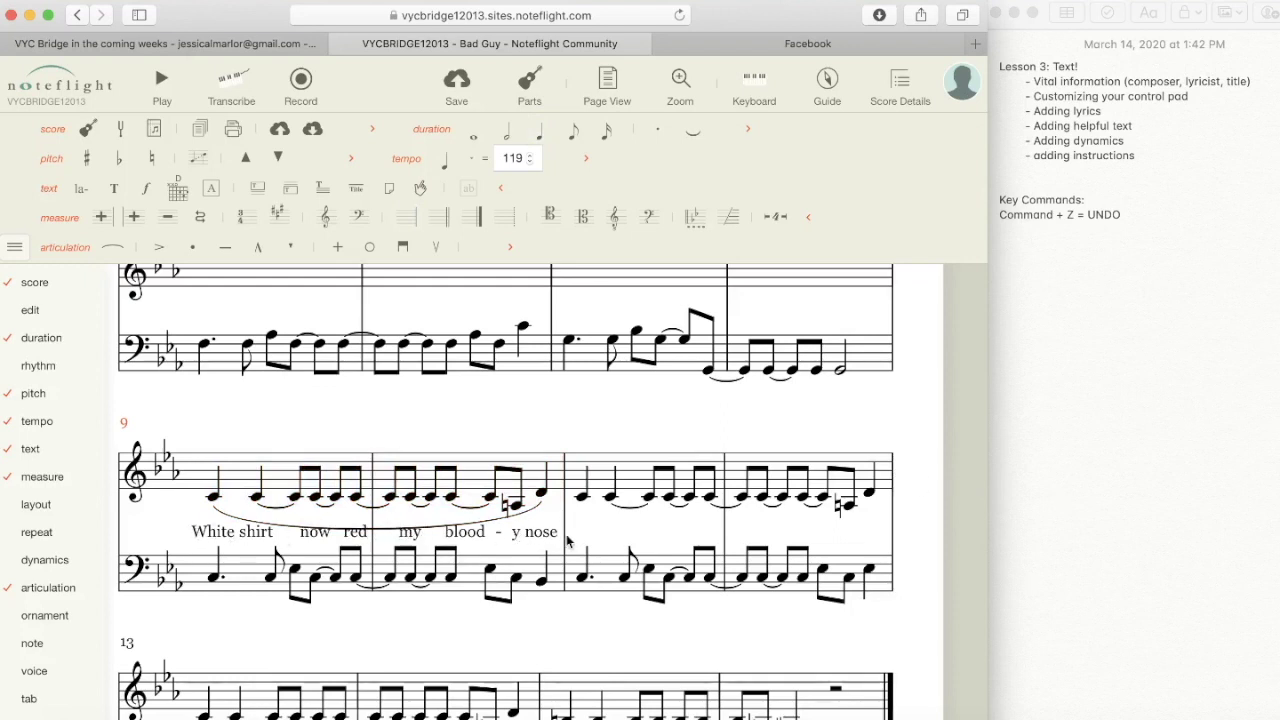
{"action": "left_click", "coordinate": [199, 565]}
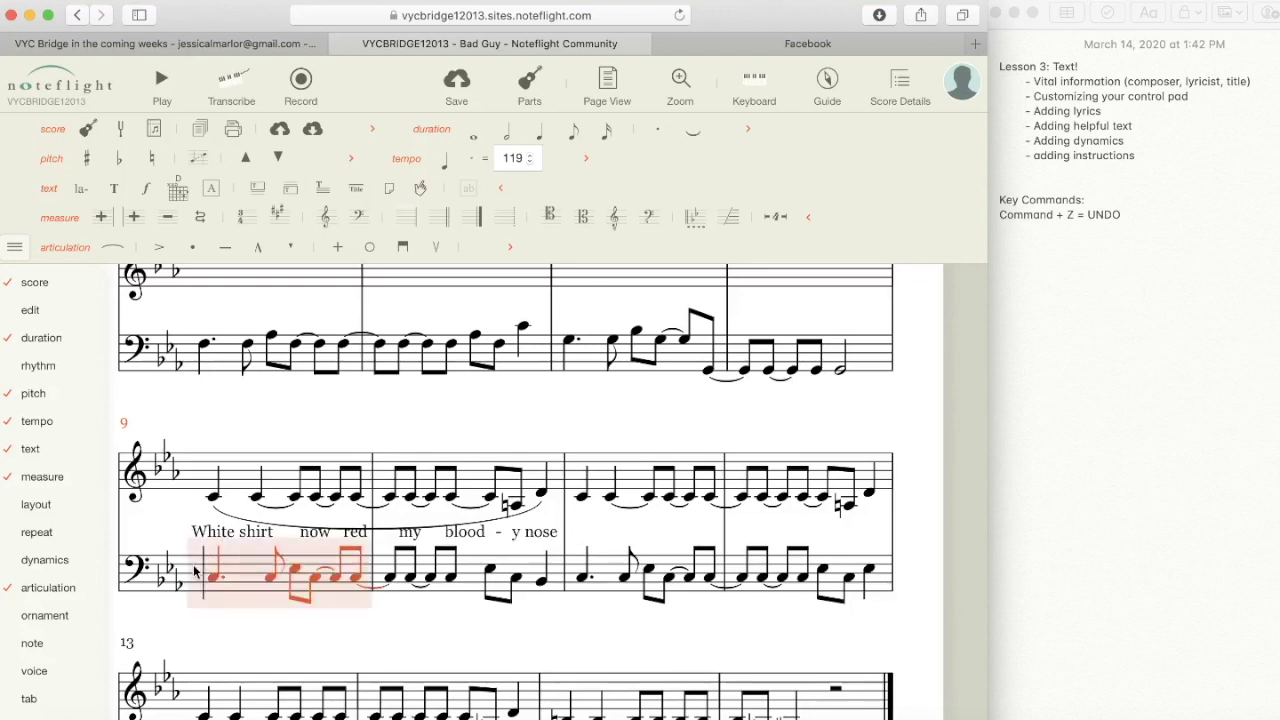
{"action": "left_click", "coordinate": [336, 530]}
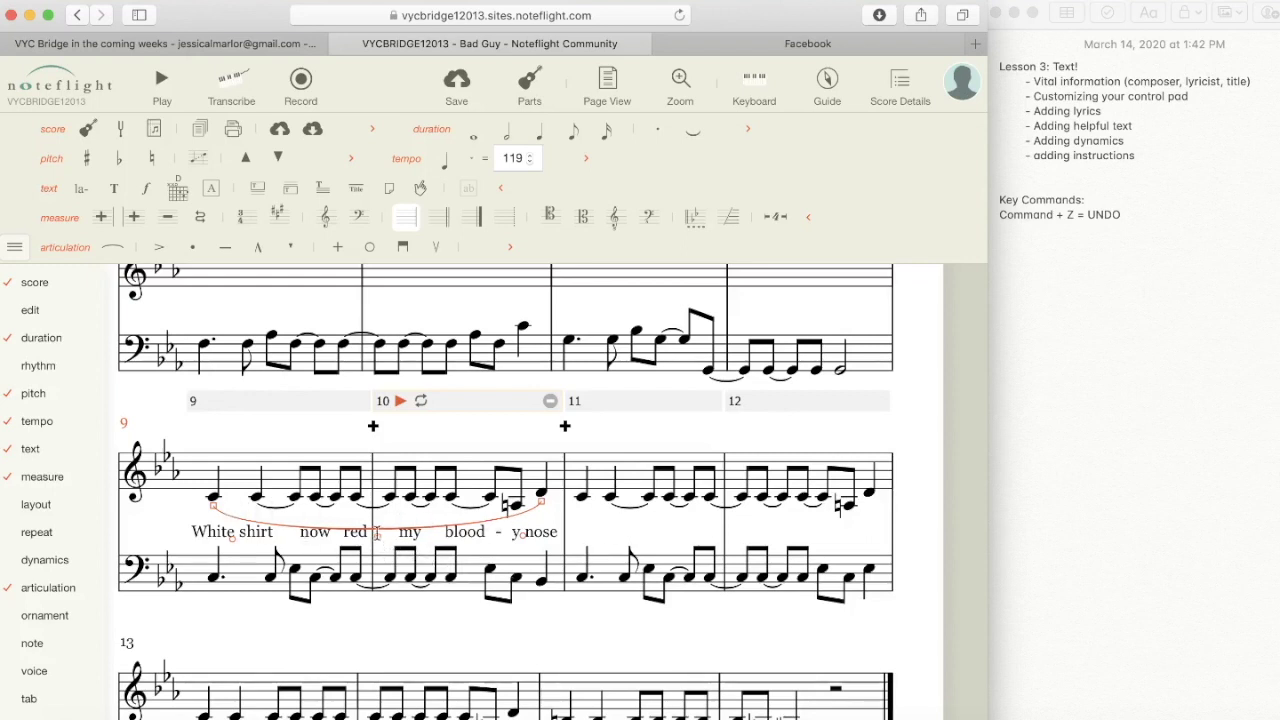
{"action": "left_click_drag", "start_coordinate": [377, 536], "coordinate": [378, 527]}
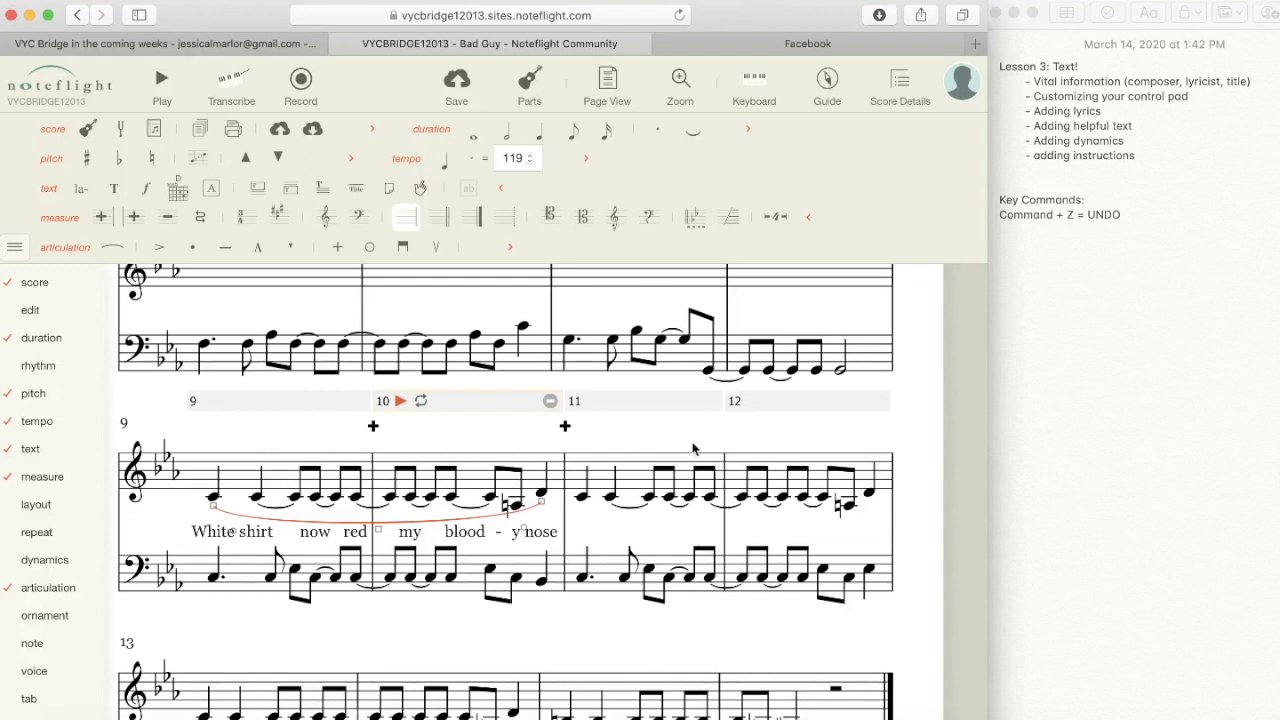
{"action": "left_click", "coordinate": [215, 494]}
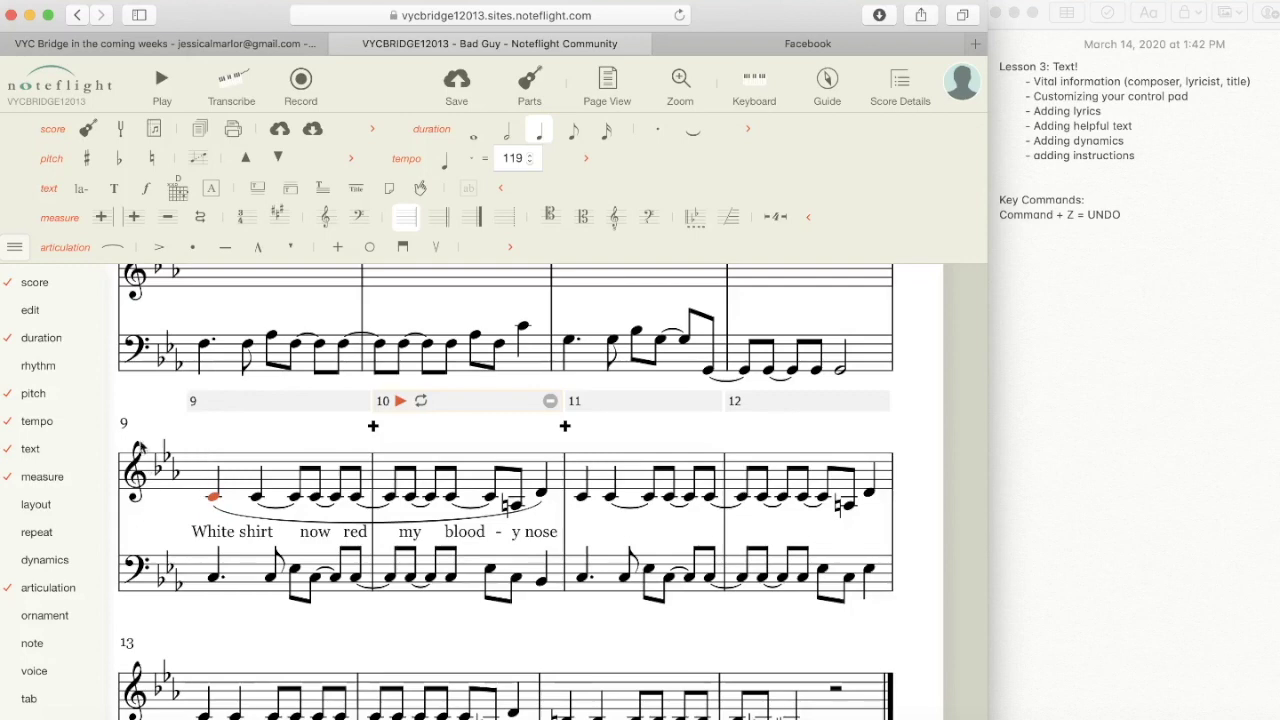
{"action": "mouse_move", "coordinate": [60, 278]}
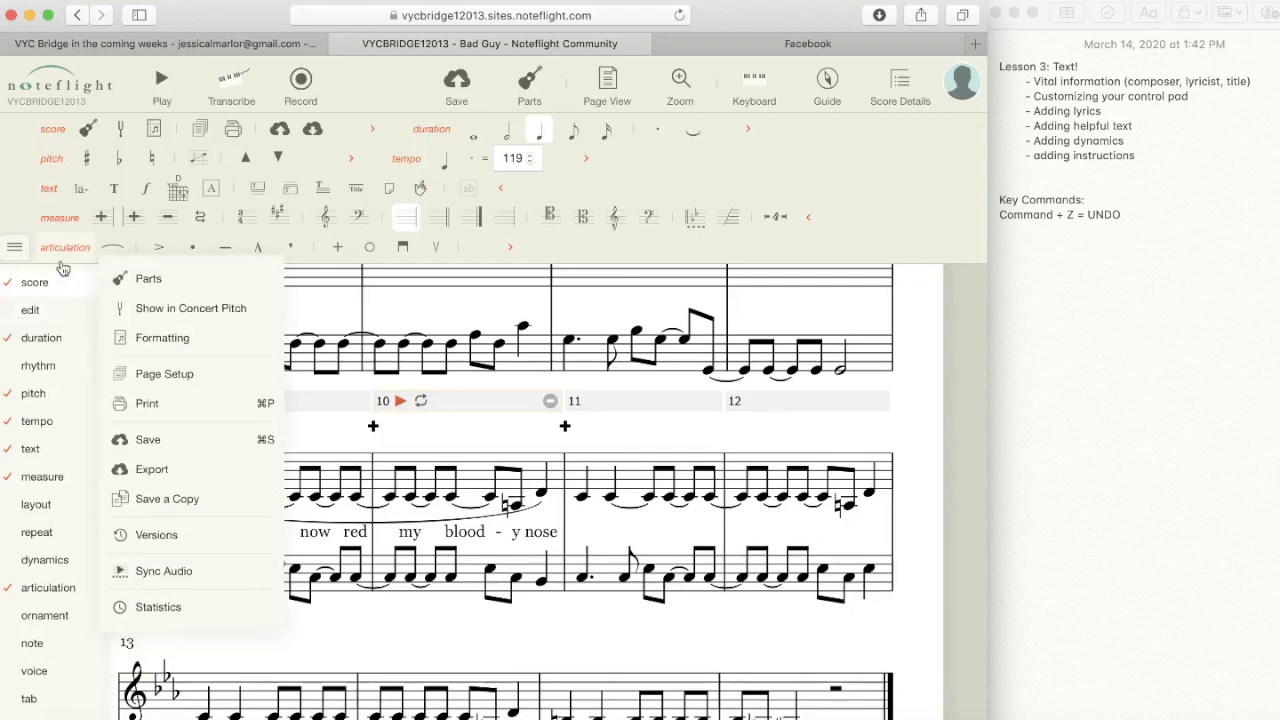
Step: Add the text direction 'Moody' above the first note of measure 9
{"action": "left_click", "coordinate": [110, 199]}
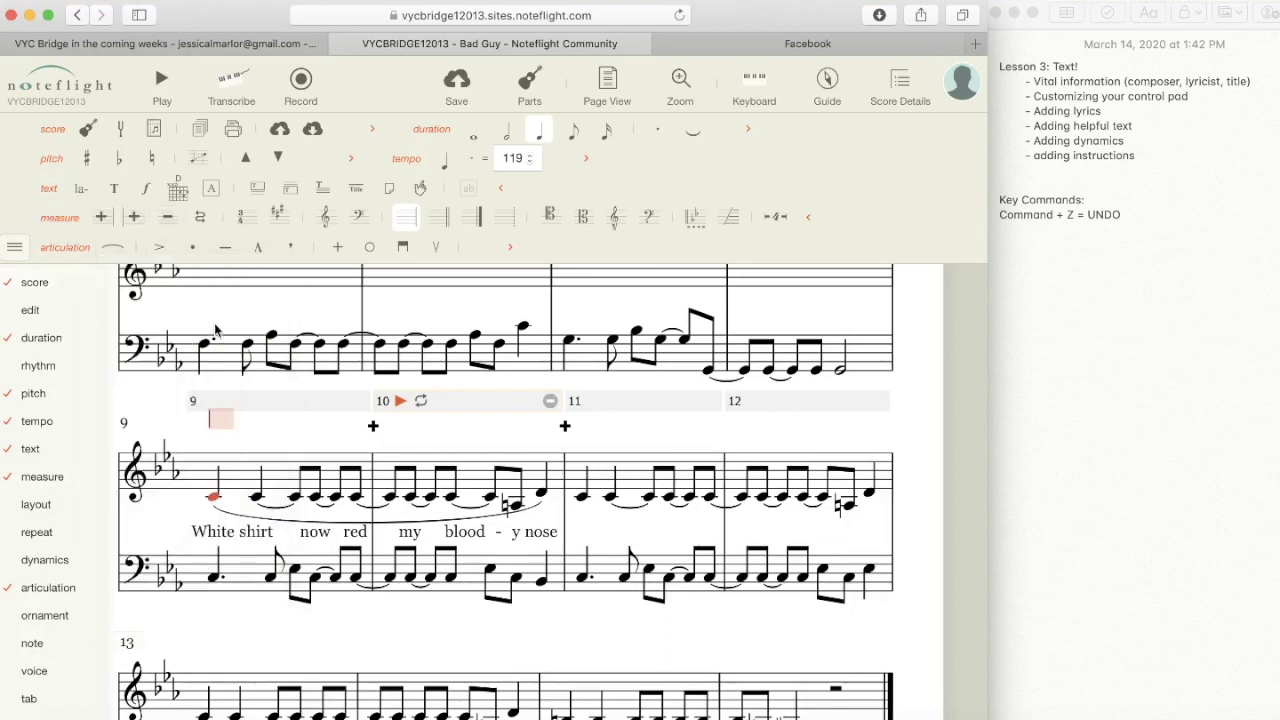
{"action": "type", "text": "Moody"}
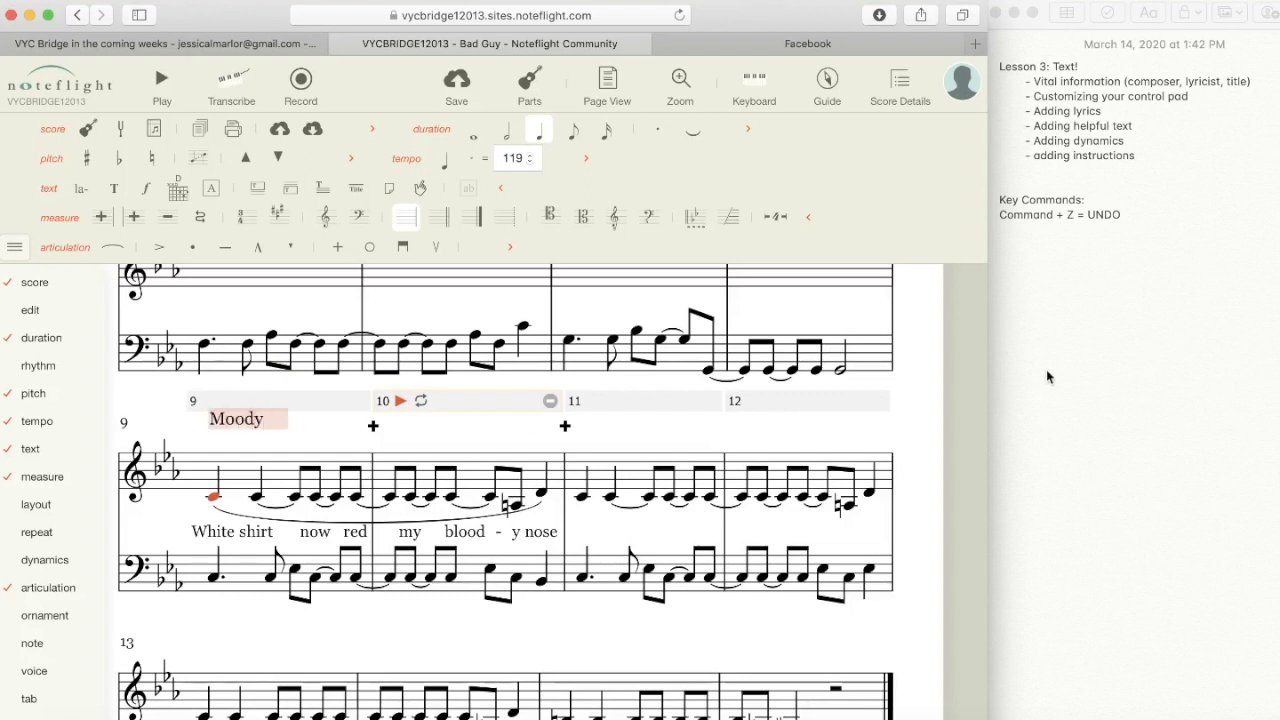
{"action": "key", "text": "Escape"}
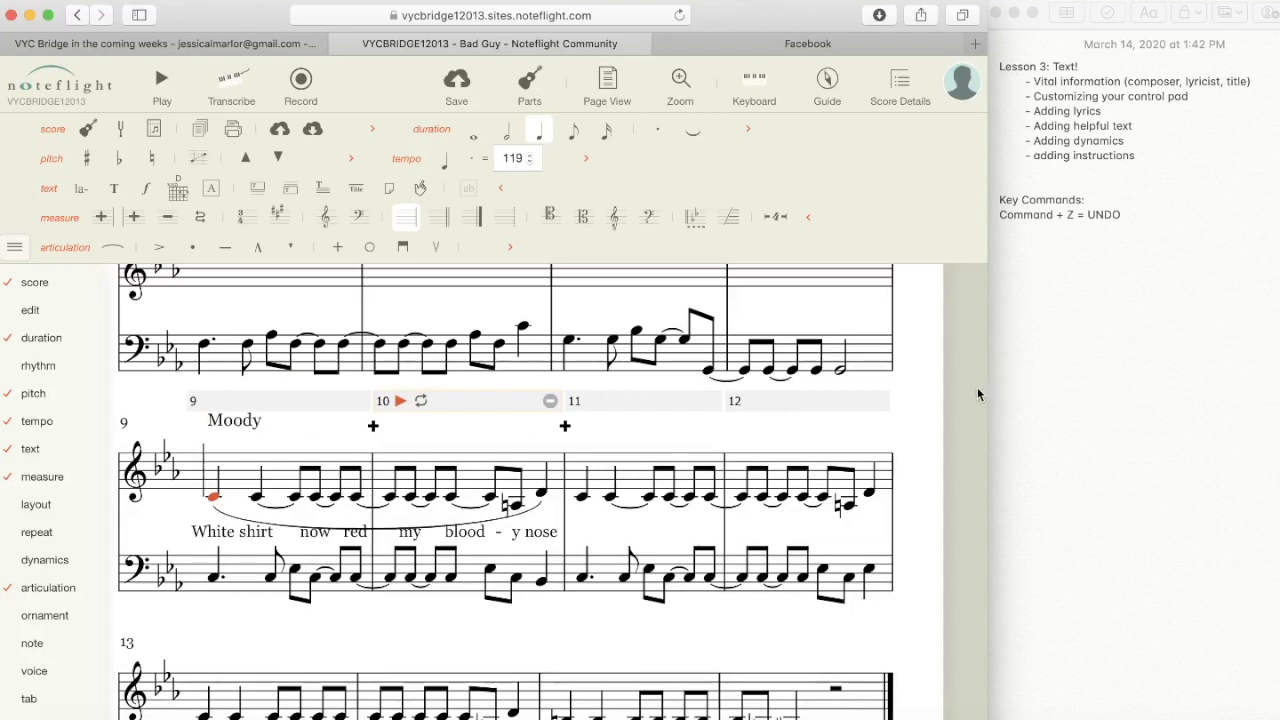
{"action": "left_click", "coordinate": [233, 422]}
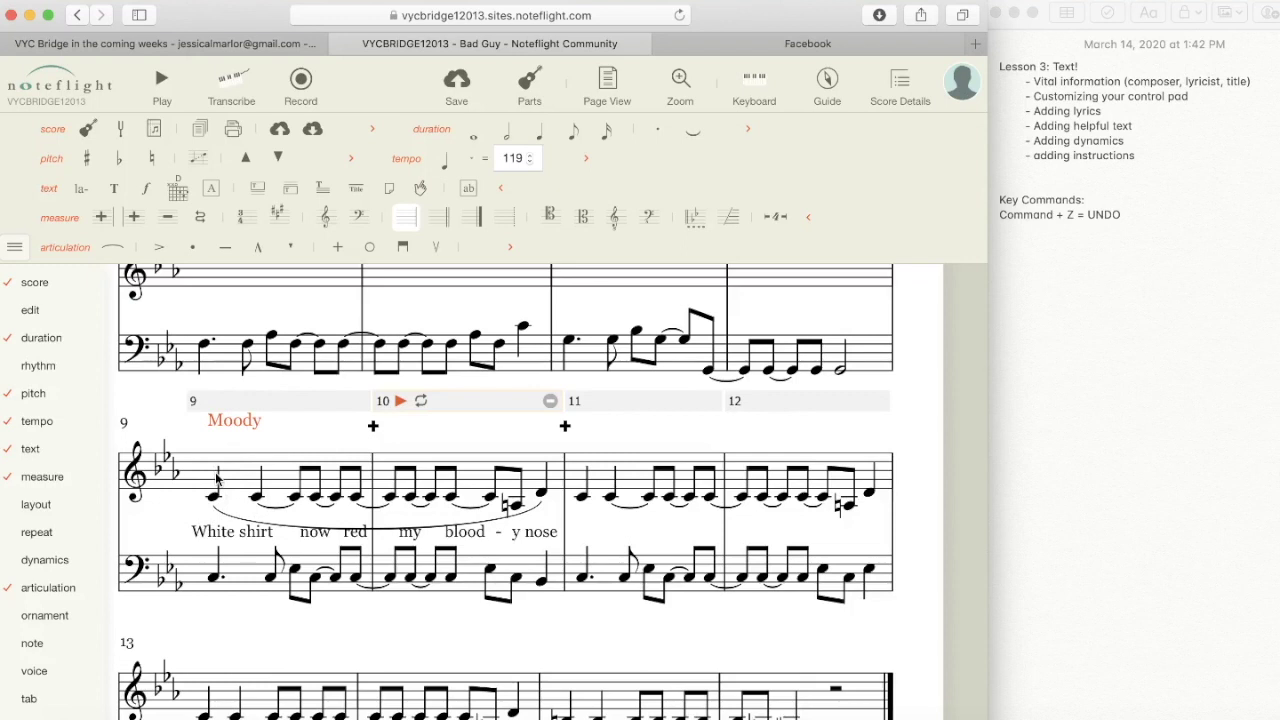
{"action": "left_click", "coordinate": [212, 580]}
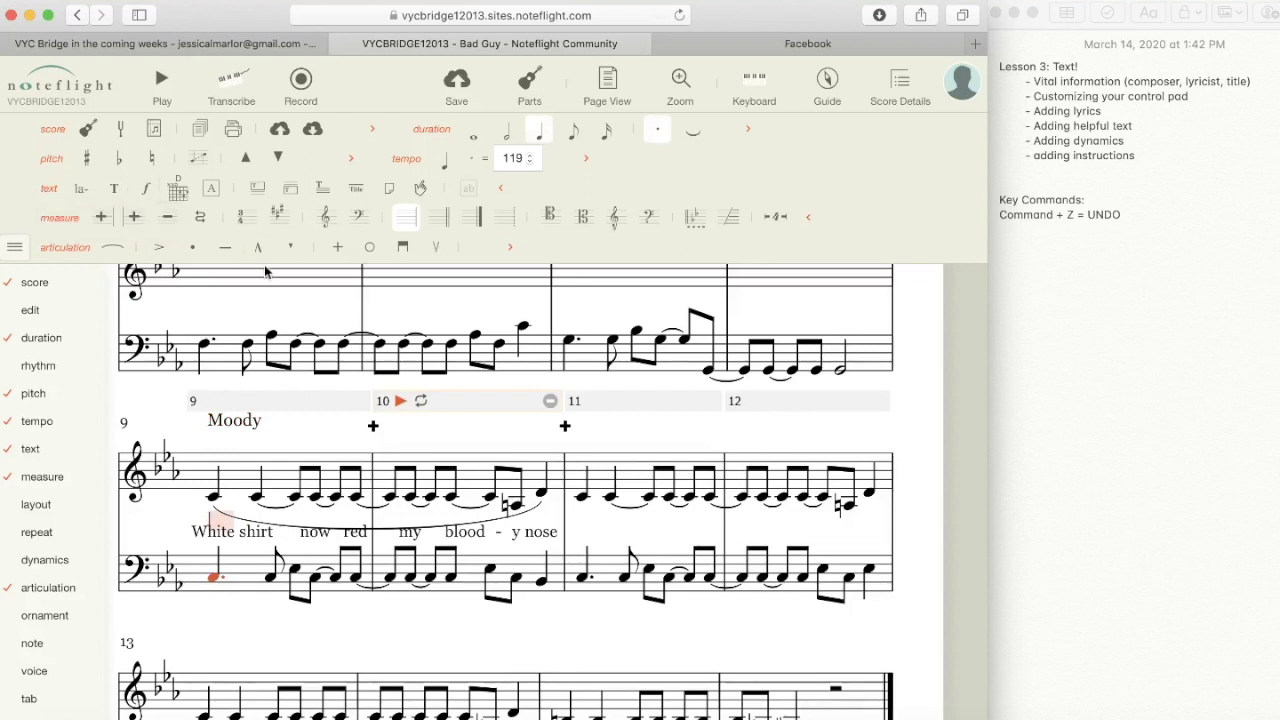
Step: Enter 'Joyfully' as a text direction on the first bass note of measure 9
{"action": "type", "text": "Joyfully"}
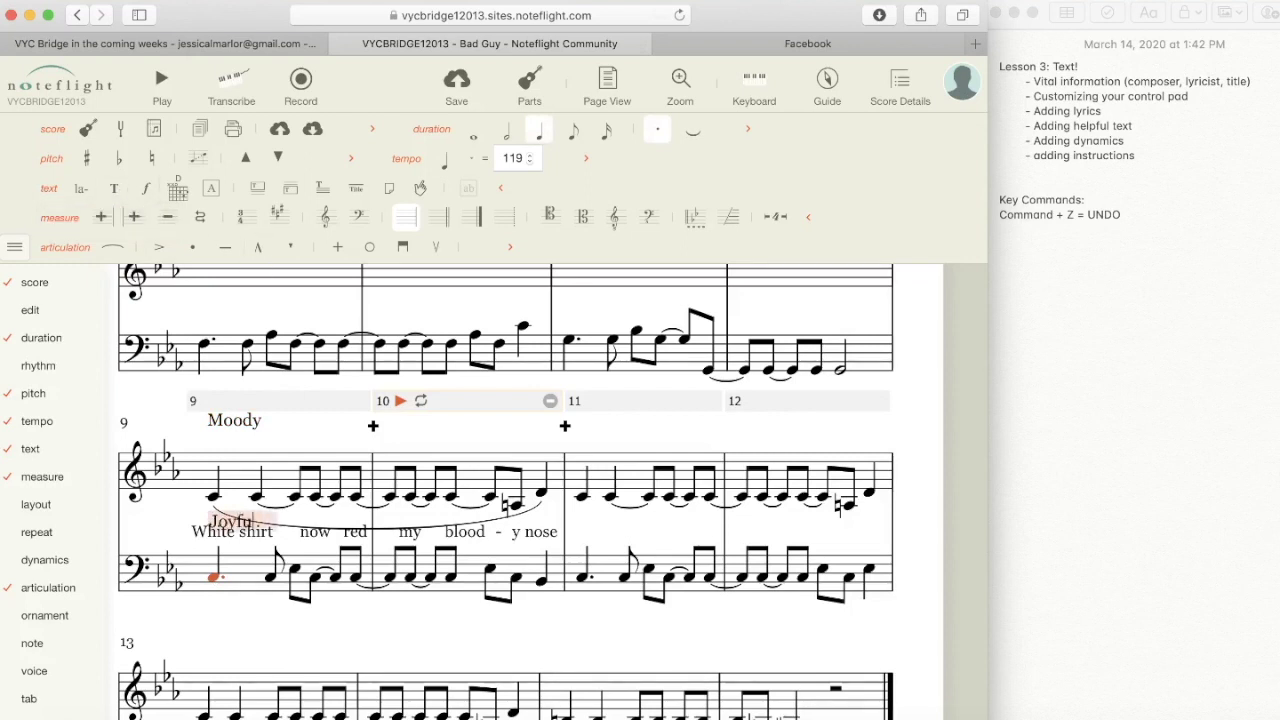
{"action": "left_click", "coordinate": [922, 507]}
{"action": "left_click", "coordinate": [226, 557]}
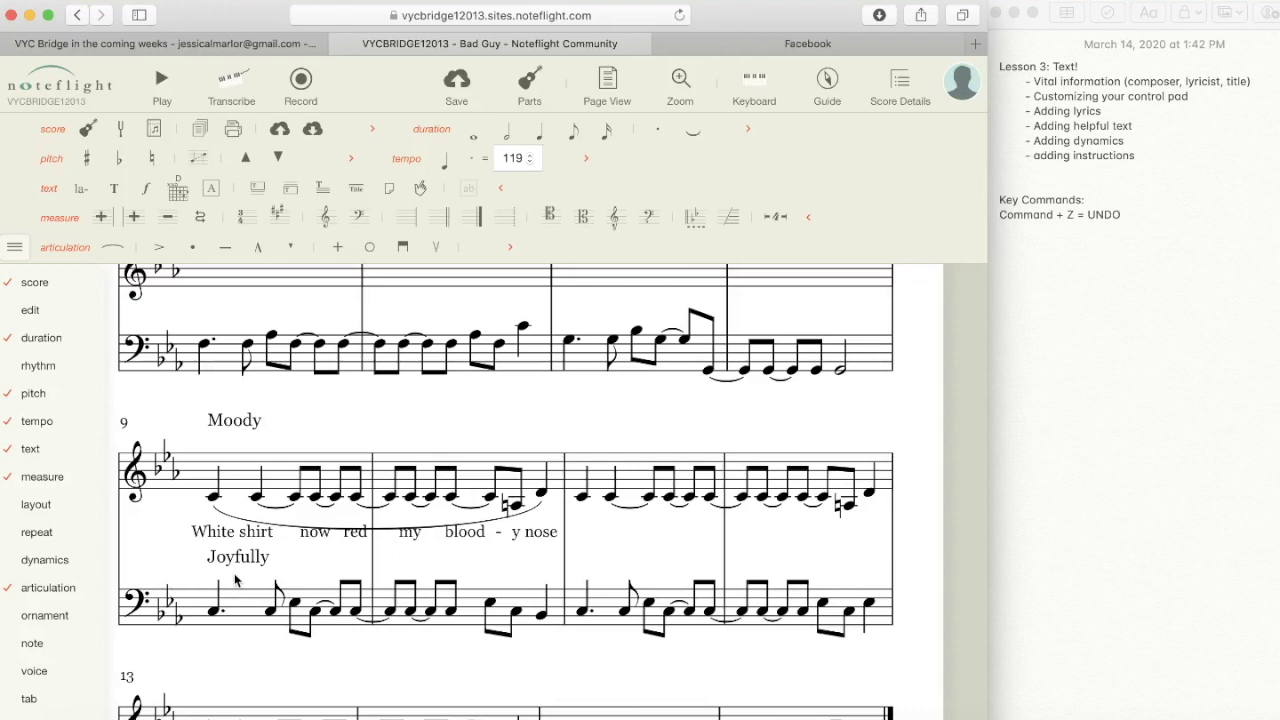
Step: Delete the 'Joyfully' text from measure 9 and reselect its first vocal note
{"action": "left_click", "coordinate": [238, 557]}
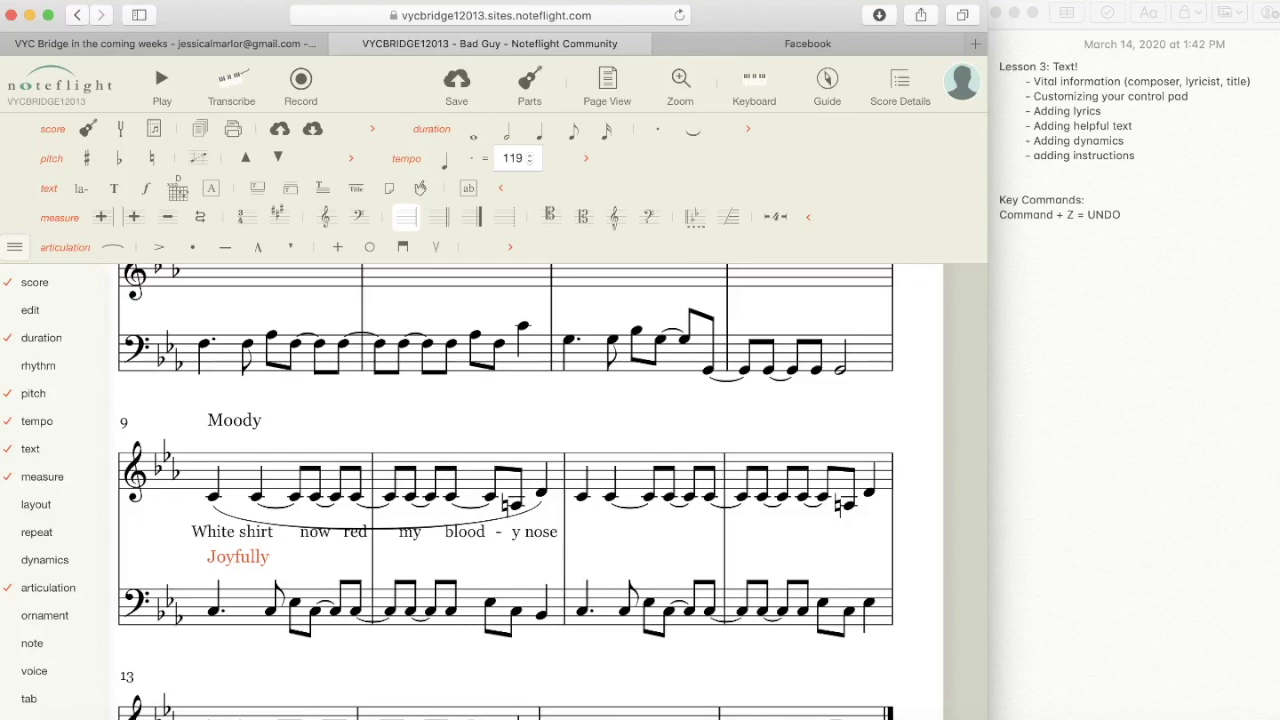
{"action": "key", "text": "BackSpace"}
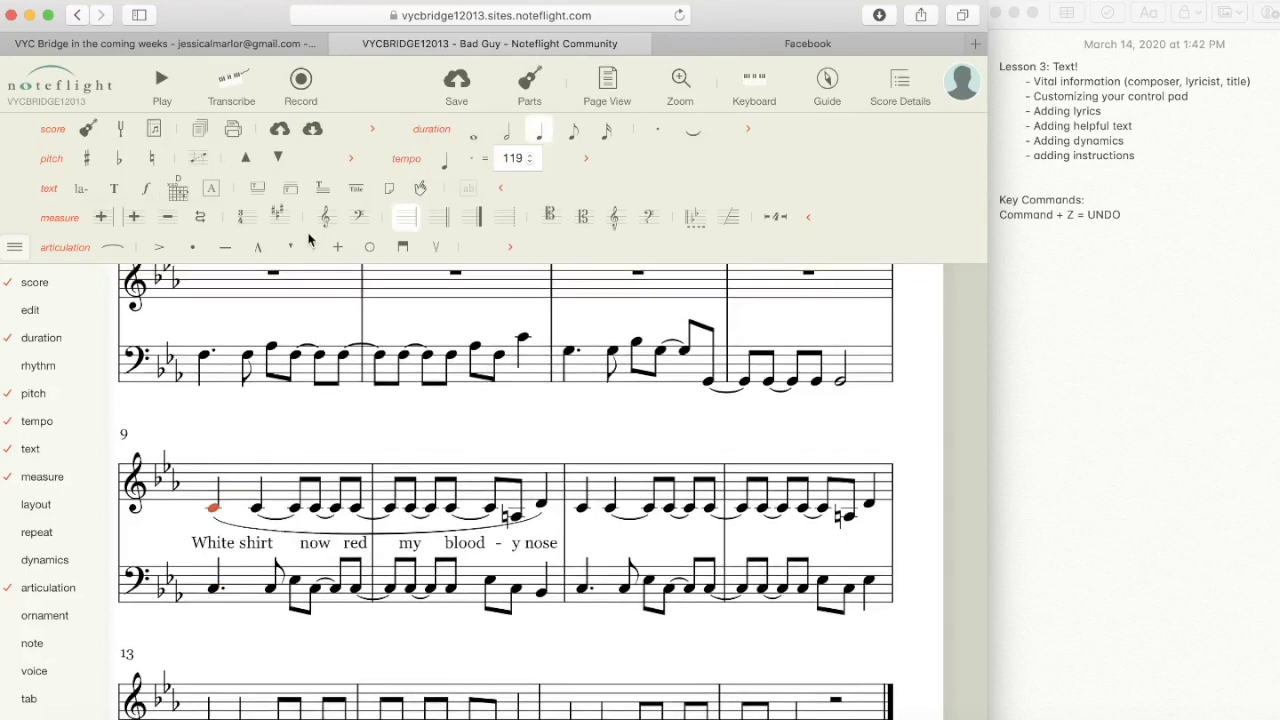
{"action": "left_click", "coordinate": [32, 643]}
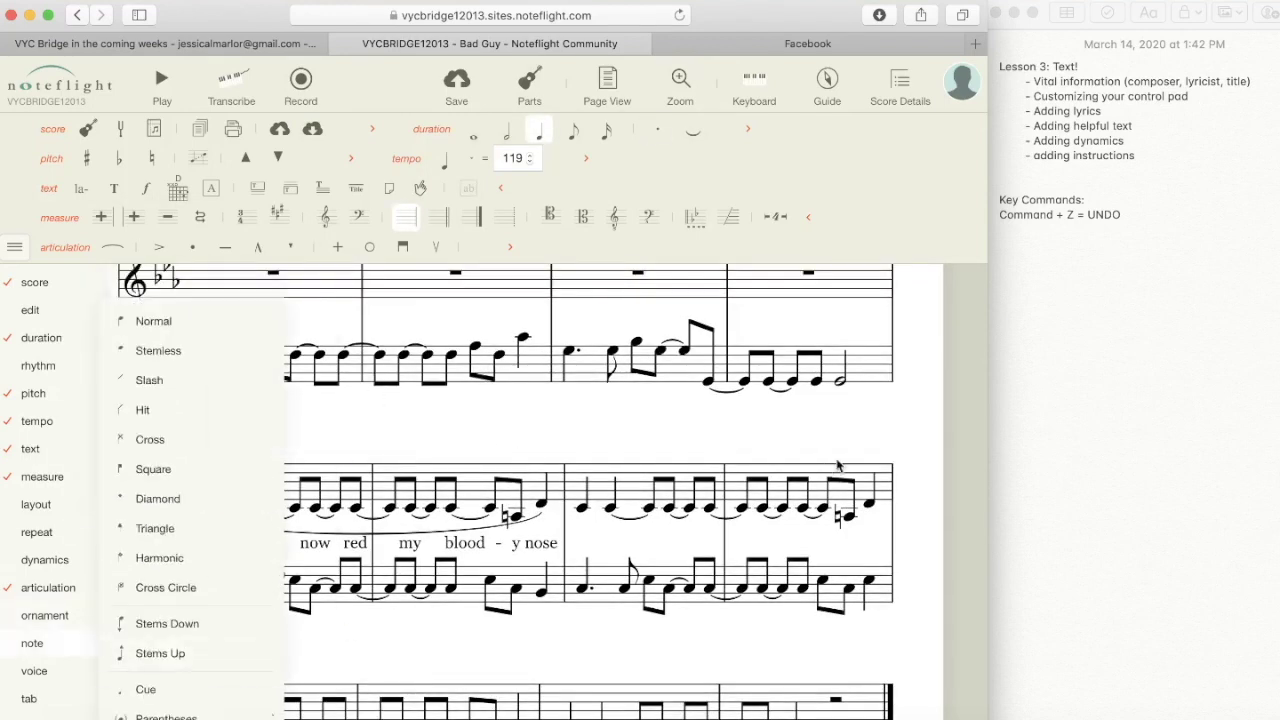
{"action": "key", "text": "Up"}
{"action": "key", "text": "Up"}
{"action": "key", "text": "Up"}
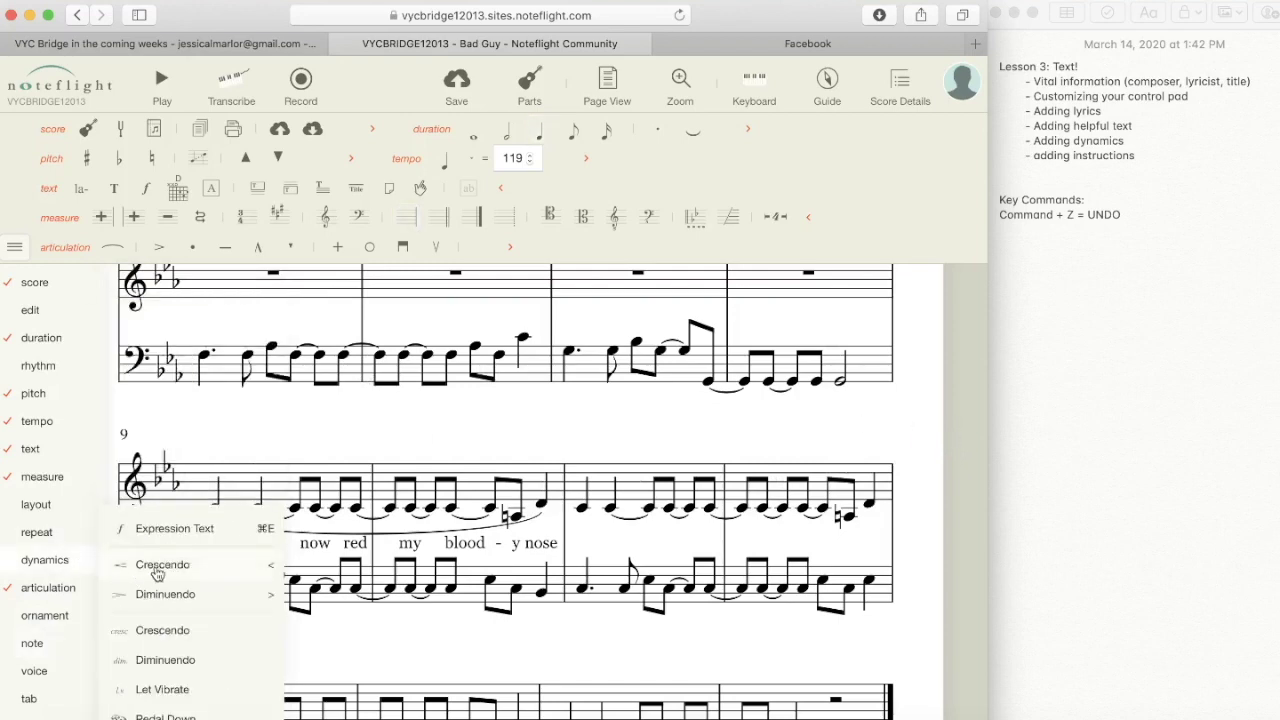
{"action": "key", "text": "Escape"}
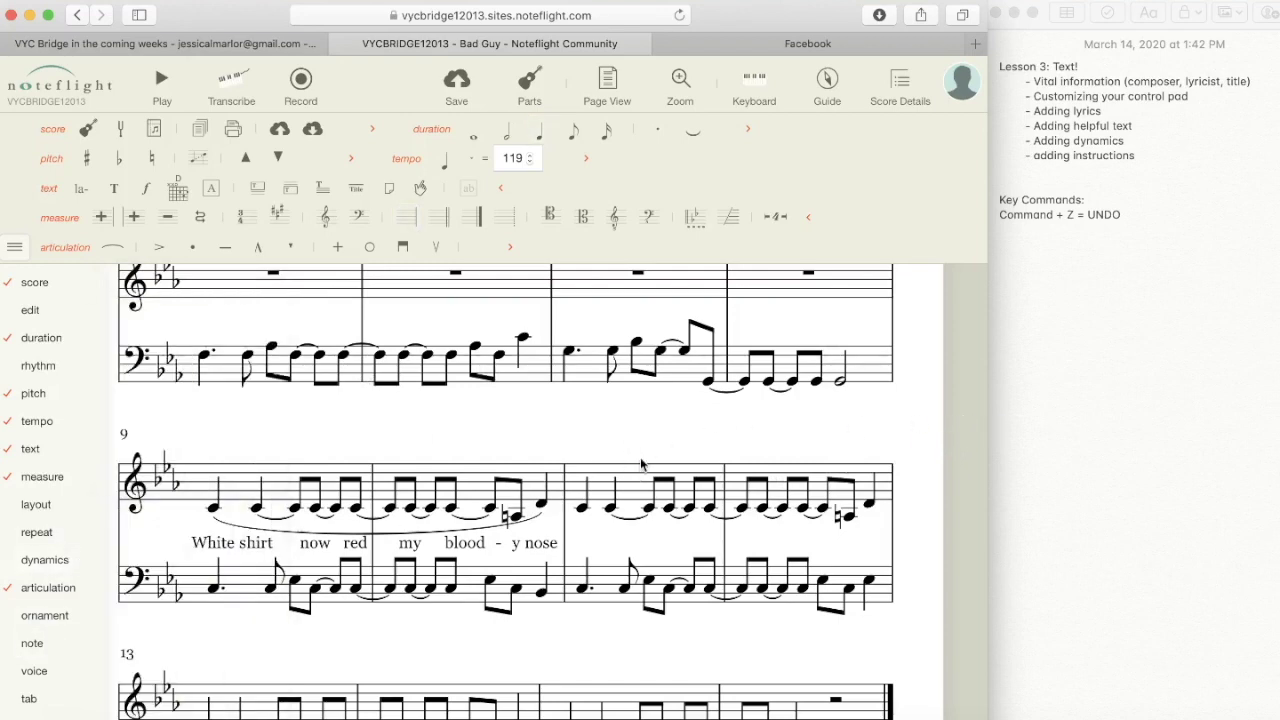
{"action": "left_click", "coordinate": [212, 510]}
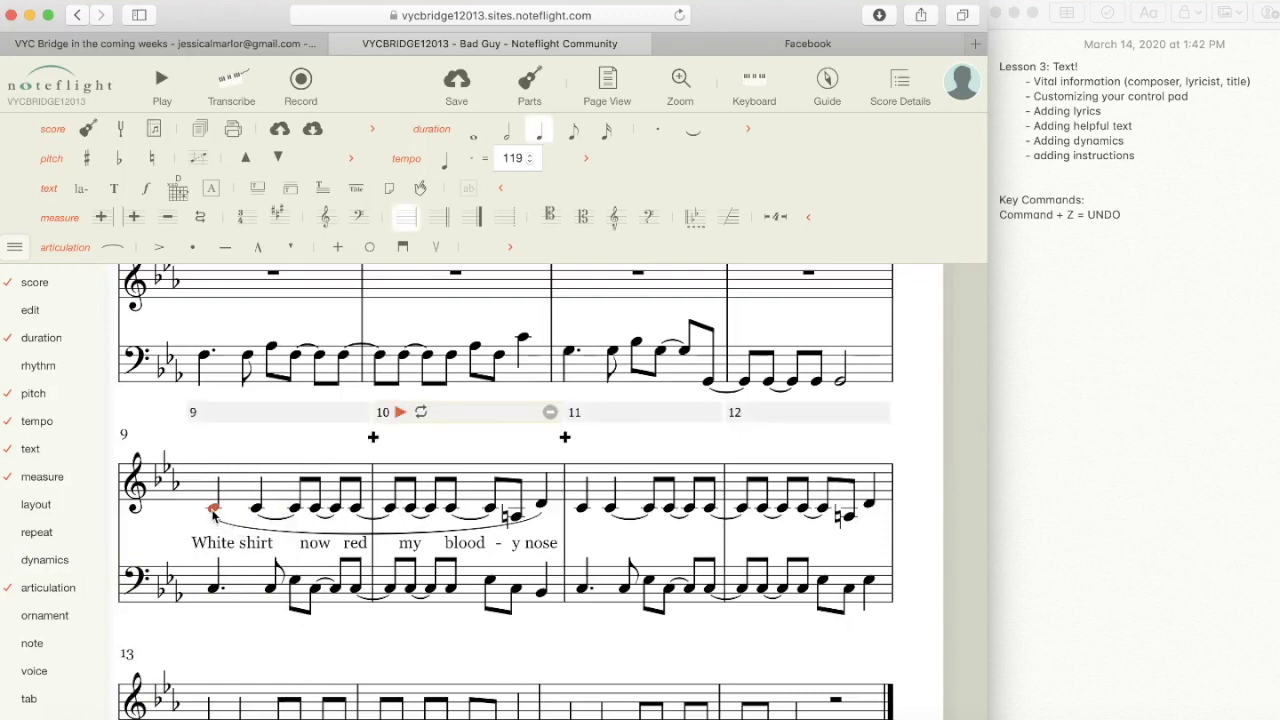
Step: Add a piano (p) dynamic marking to the first vocal note of measure 9
{"action": "left_click", "coordinate": [15, 247]}
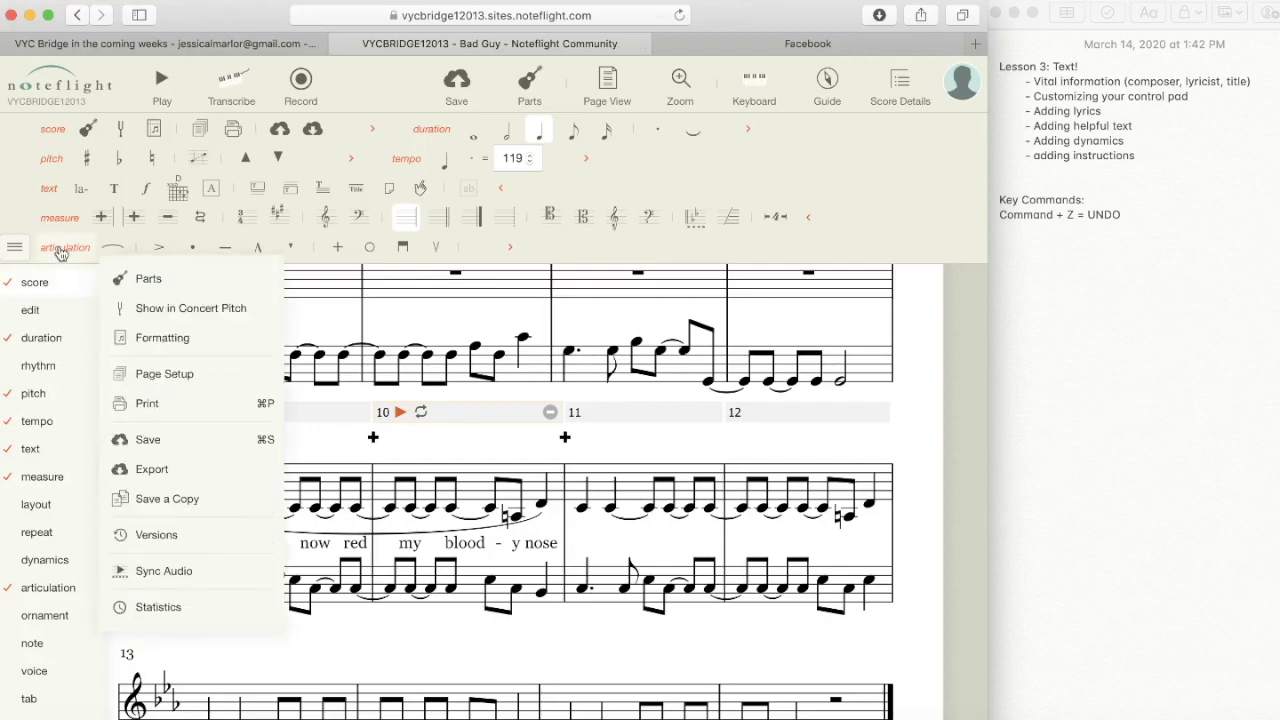
{"action": "left_click", "coordinate": [145, 191]}
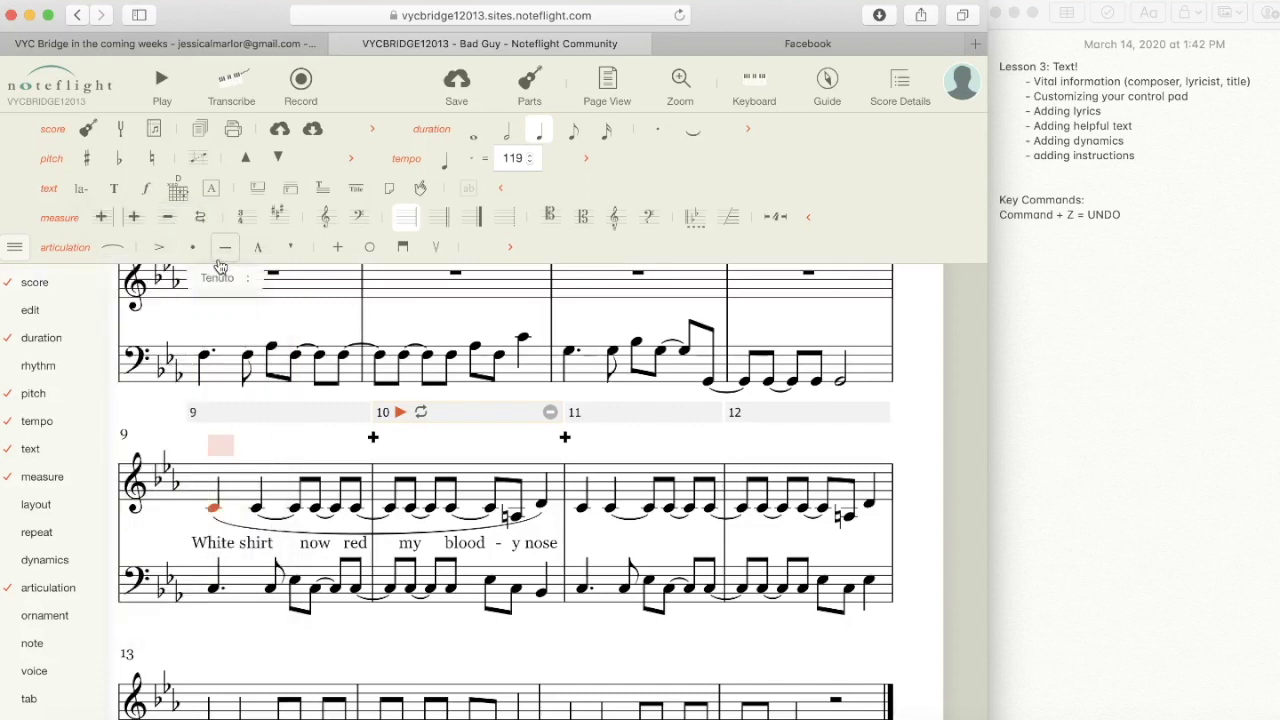
{"action": "type", "text": "p"}
{"action": "left_click", "coordinate": [935, 450]}
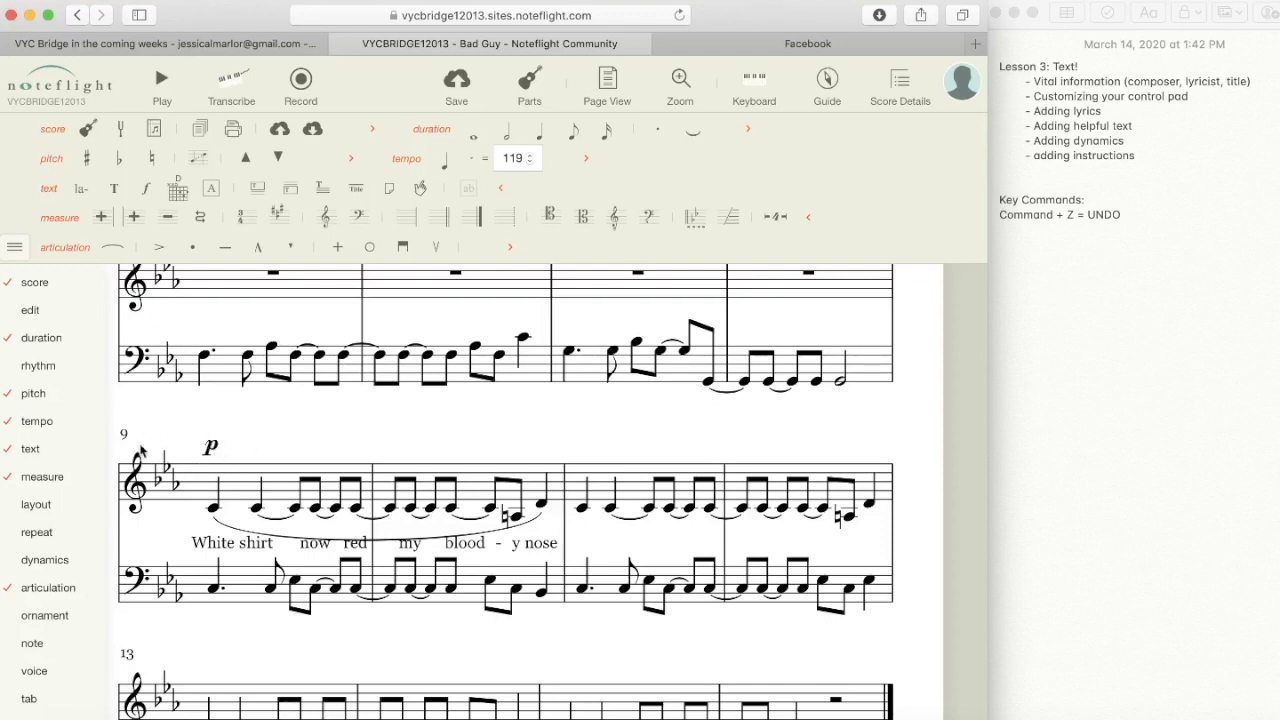
Step: Place a forte (f) dynamic beneath the first bass note of measure 9
{"action": "left_click", "coordinate": [213, 590]}
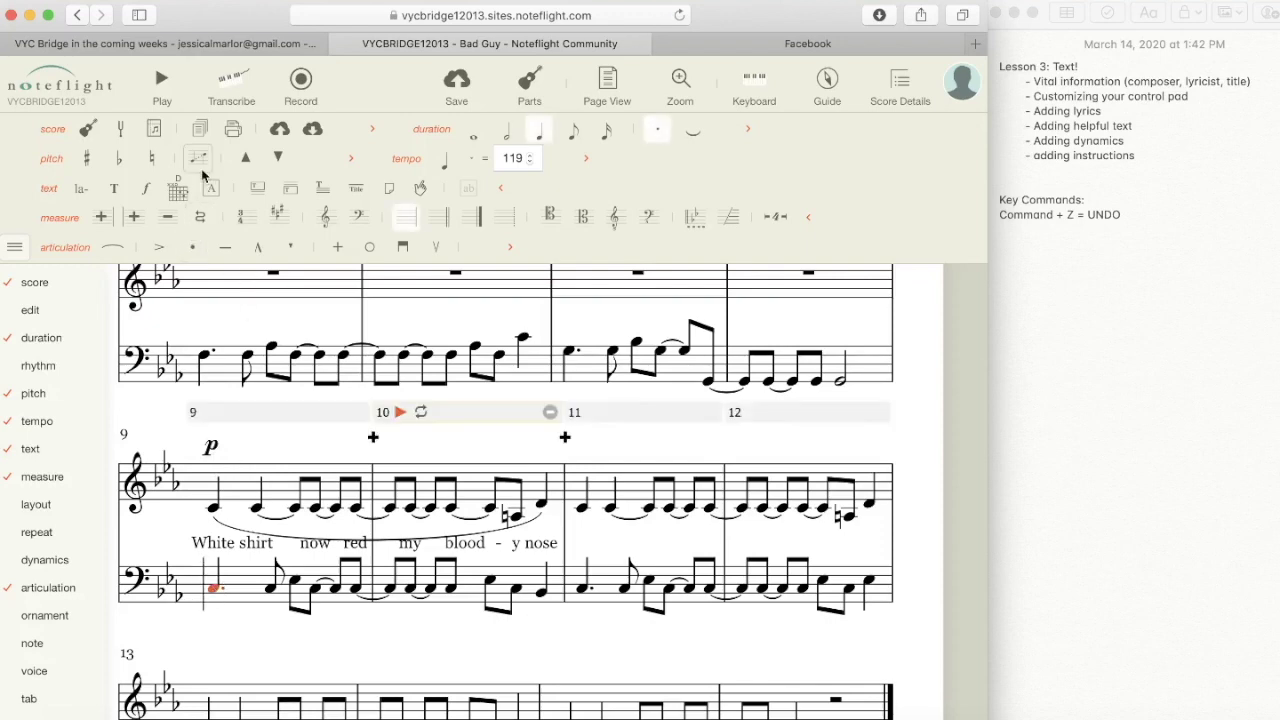
{"action": "left_click", "coordinate": [146, 200]}
{"action": "type", "text": "f"}
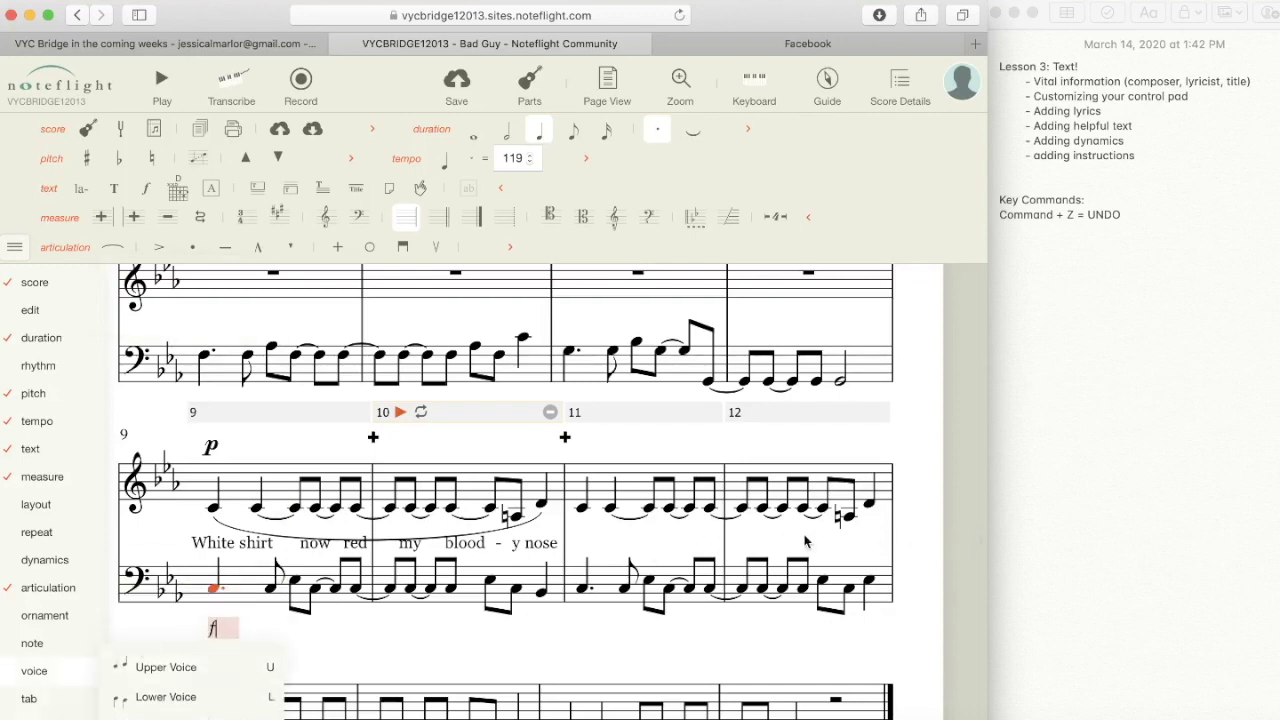
{"action": "key", "text": "Return"}
{"action": "left_click", "coordinate": [928, 463]}
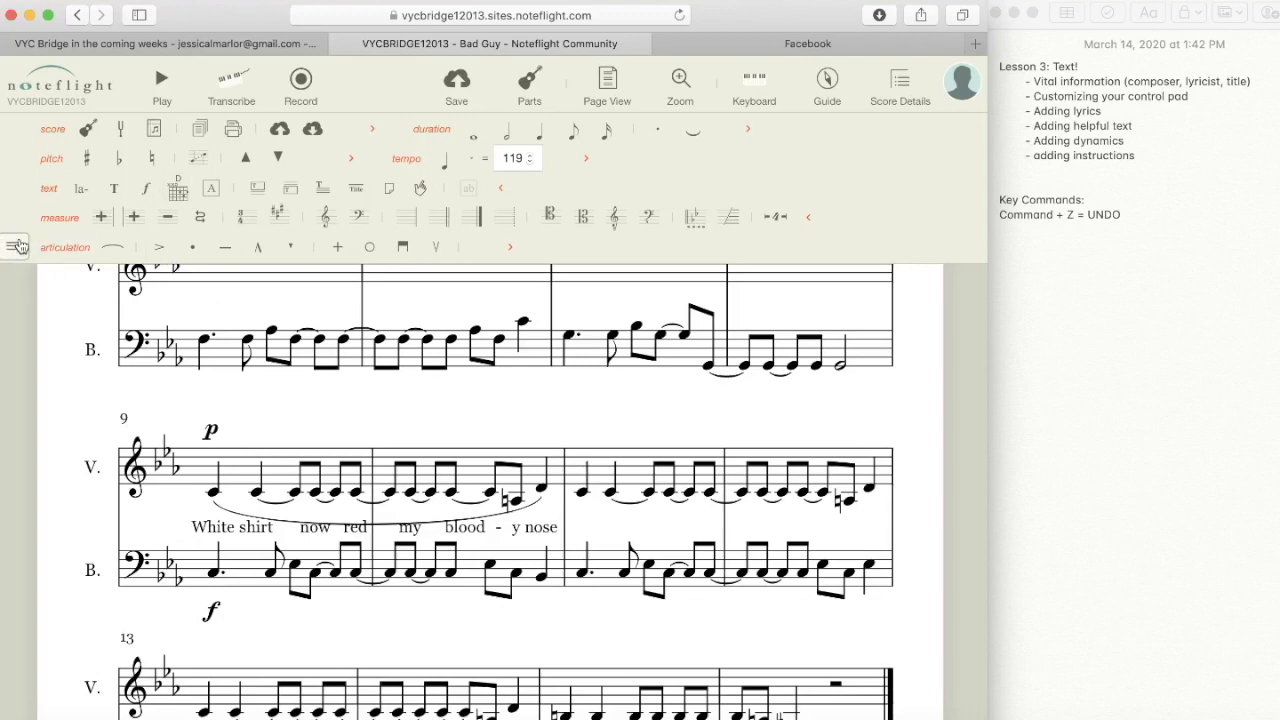
Step: Add the dynamics palette row to the control pad
{"action": "left_click", "coordinate": [17, 246]}
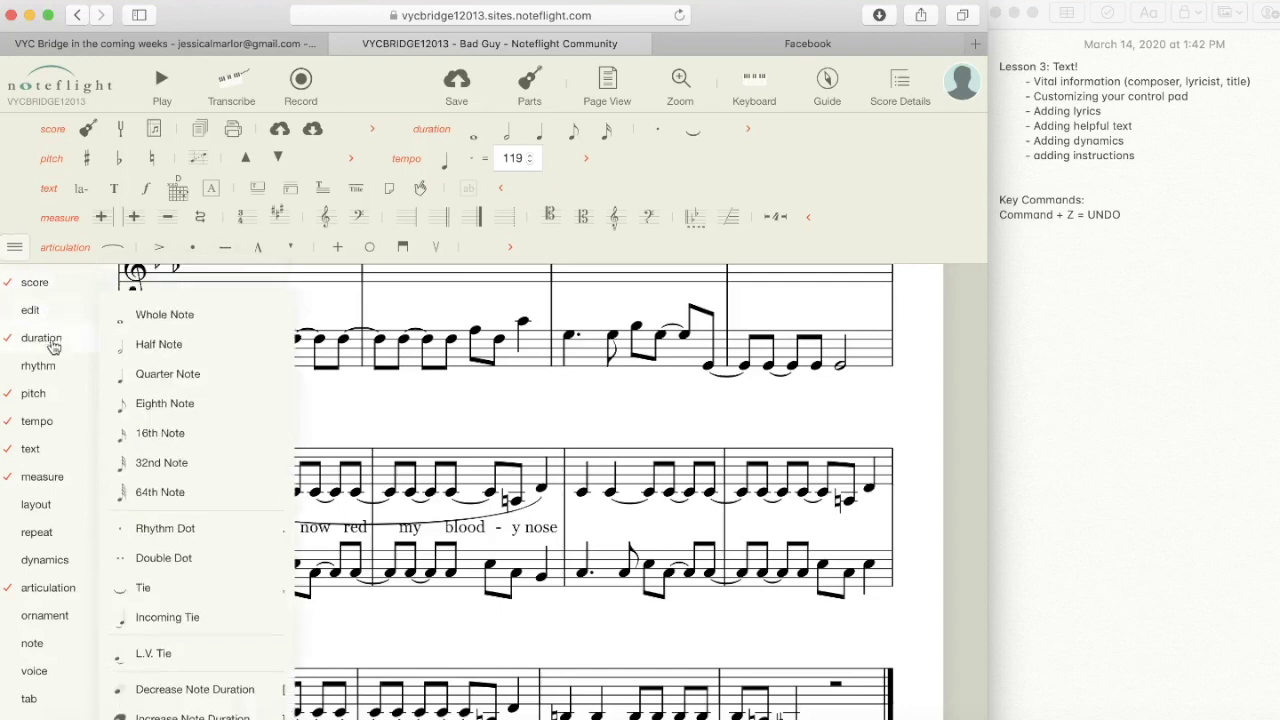
{"action": "mouse_move", "coordinate": [57, 463]}
{"action": "mouse_move", "coordinate": [62, 501]}
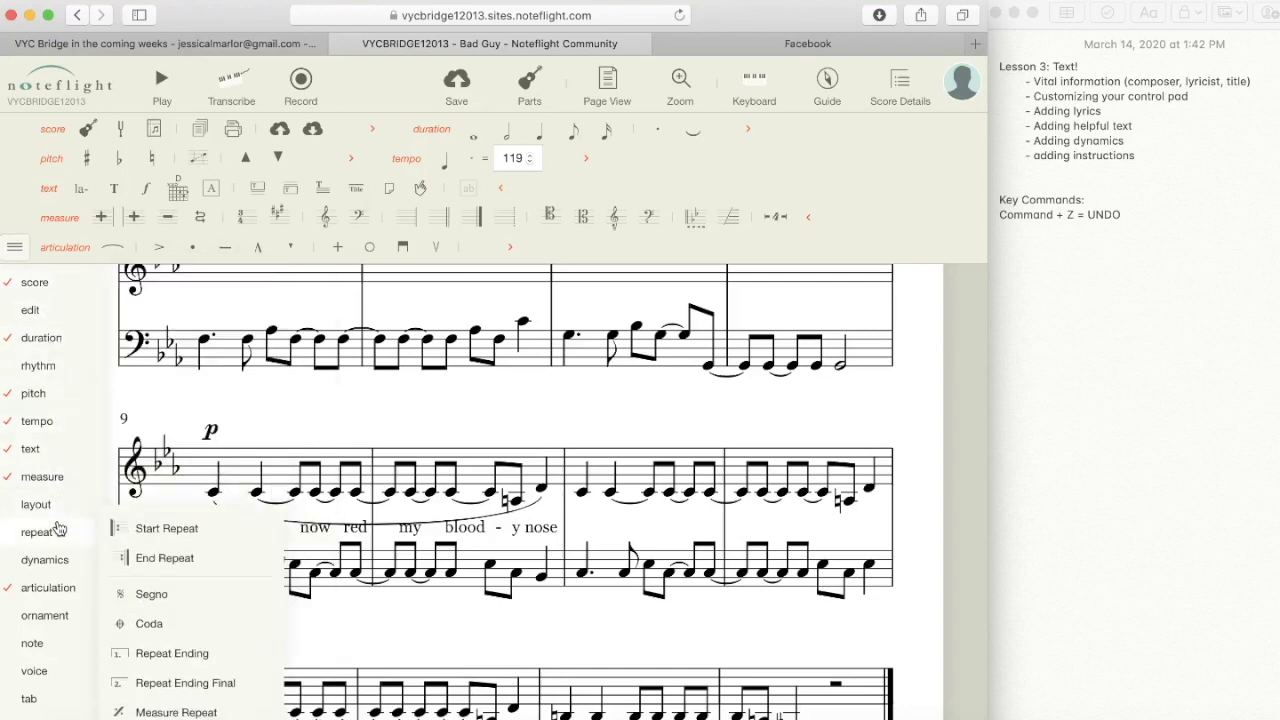
{"action": "mouse_move", "coordinate": [58, 556]}
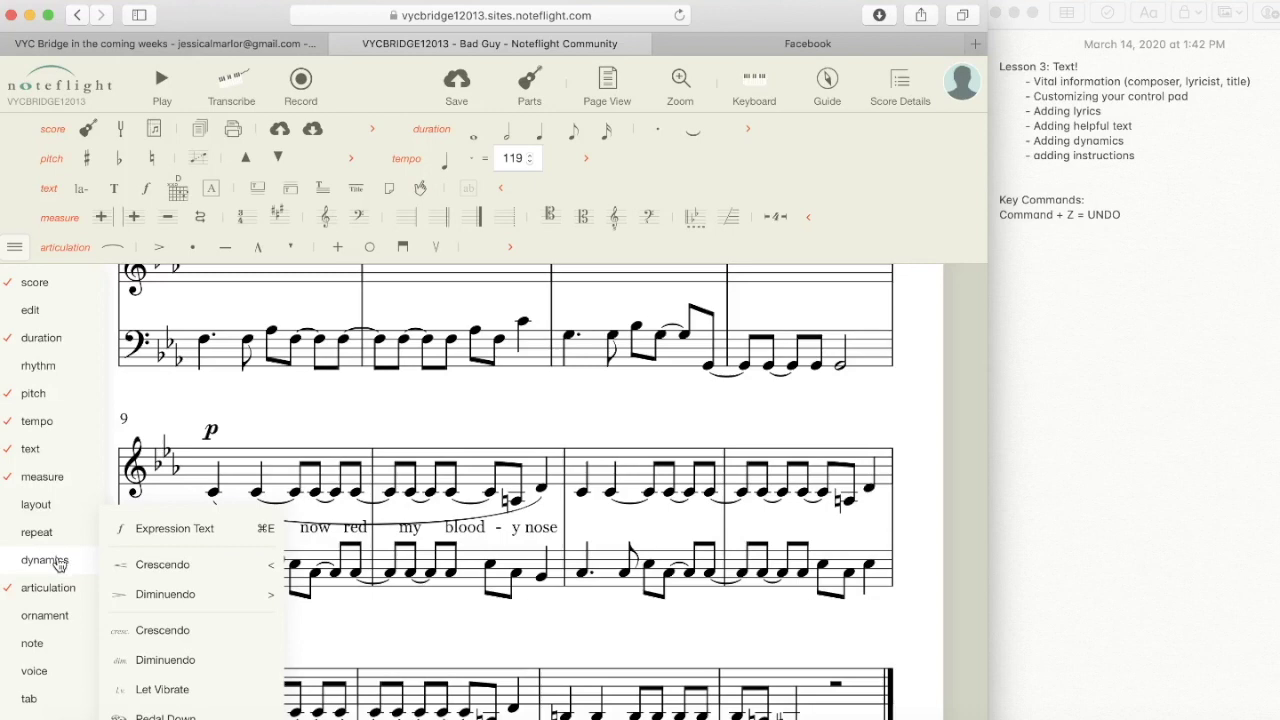
{"action": "left_click", "coordinate": [58, 561]}
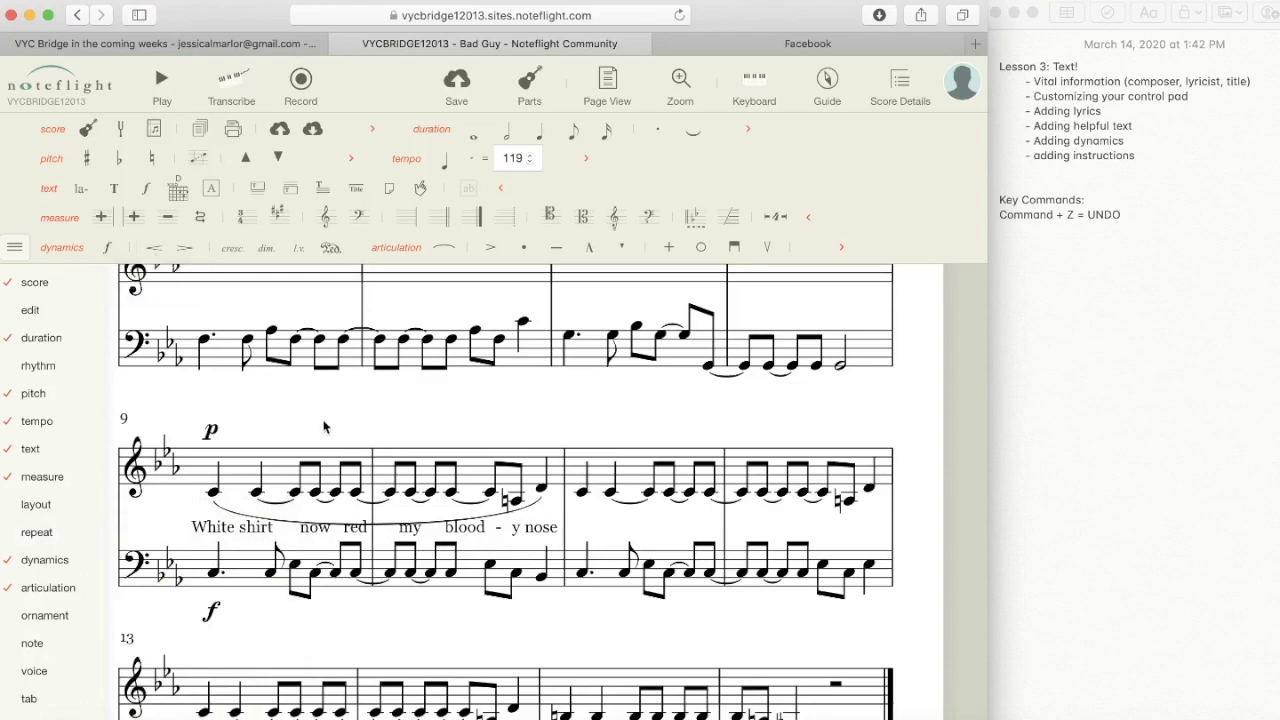
Step: Scroll back to measure 9 and select its first vocal note
{"action": "scroll", "coordinate": [402, 437], "scroll_direction": "up", "scroll_amount": 10}
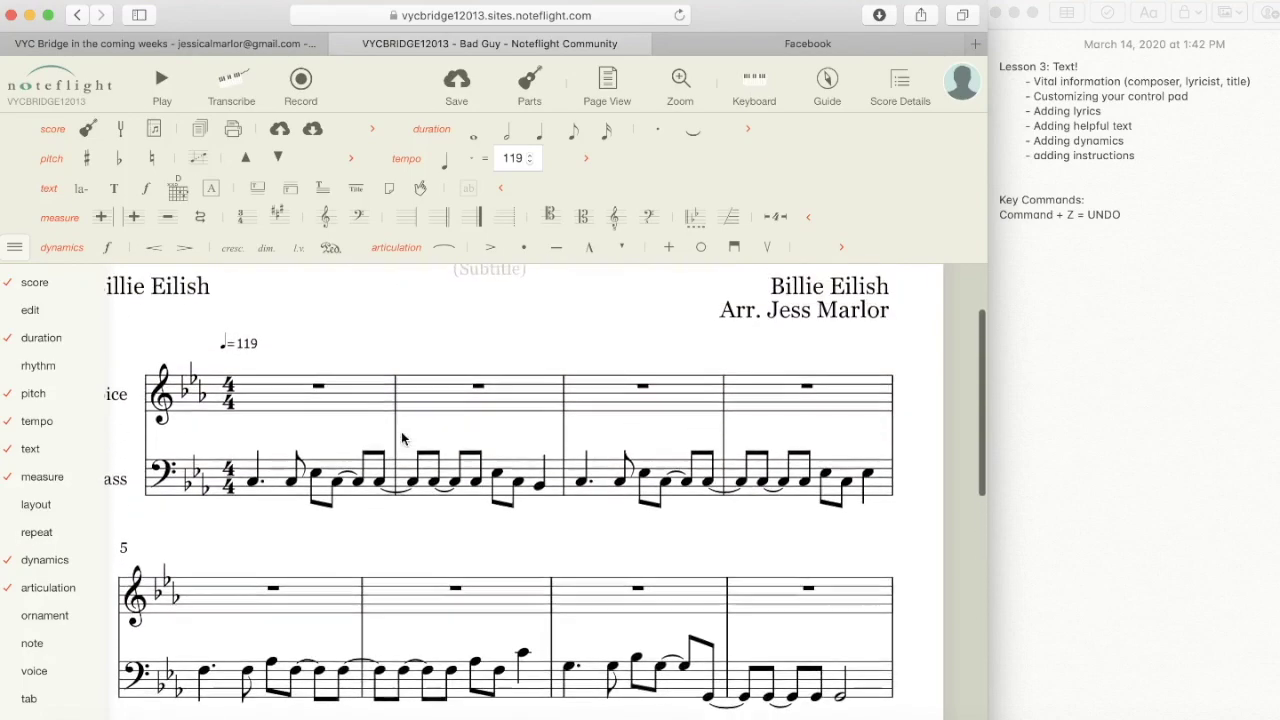
{"action": "scroll", "coordinate": [402, 437], "scroll_direction": "down", "scroll_amount": 10}
{"action": "scroll", "coordinate": [402, 437], "scroll_direction": "up", "scroll_amount": 3}
{"action": "scroll", "coordinate": [402, 437], "scroll_direction": "up", "scroll_amount": 3}
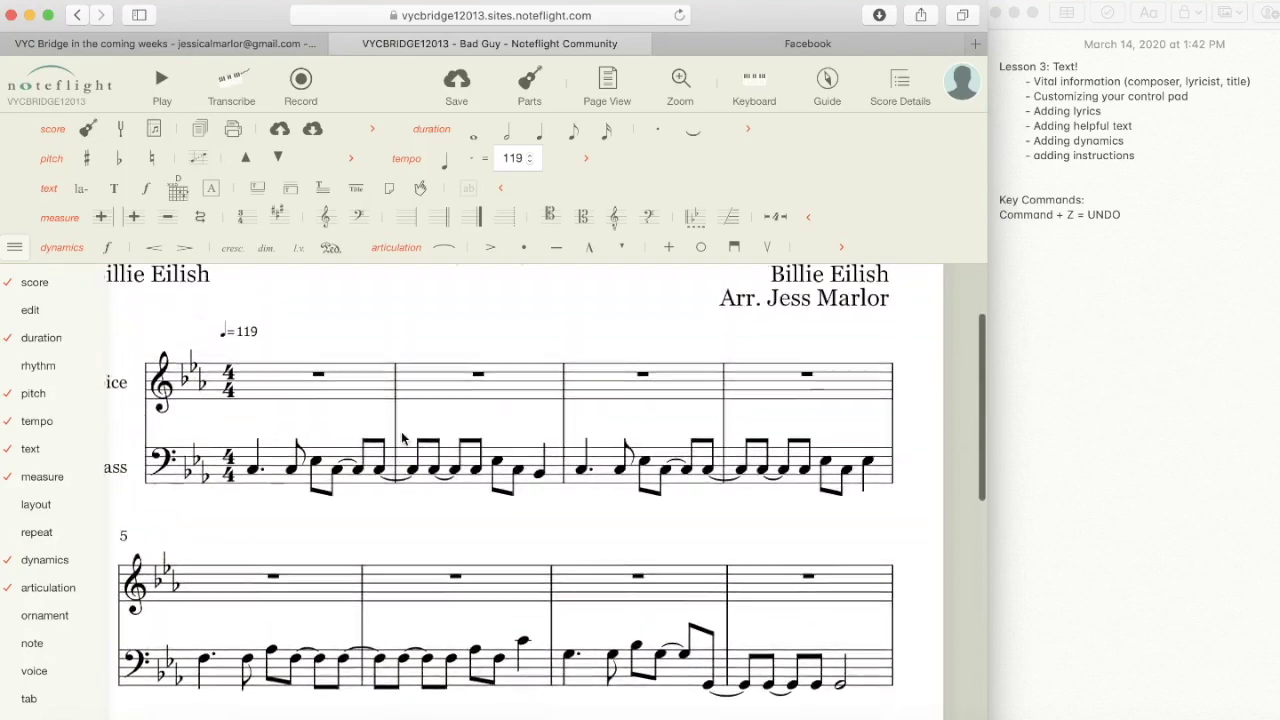
{"action": "scroll", "coordinate": [402, 437], "scroll_direction": "down", "scroll_amount": 5}
{"action": "scroll", "coordinate": [402, 437], "scroll_direction": "up", "scroll_amount": 1}
{"action": "left_click", "coordinate": [214, 437]}
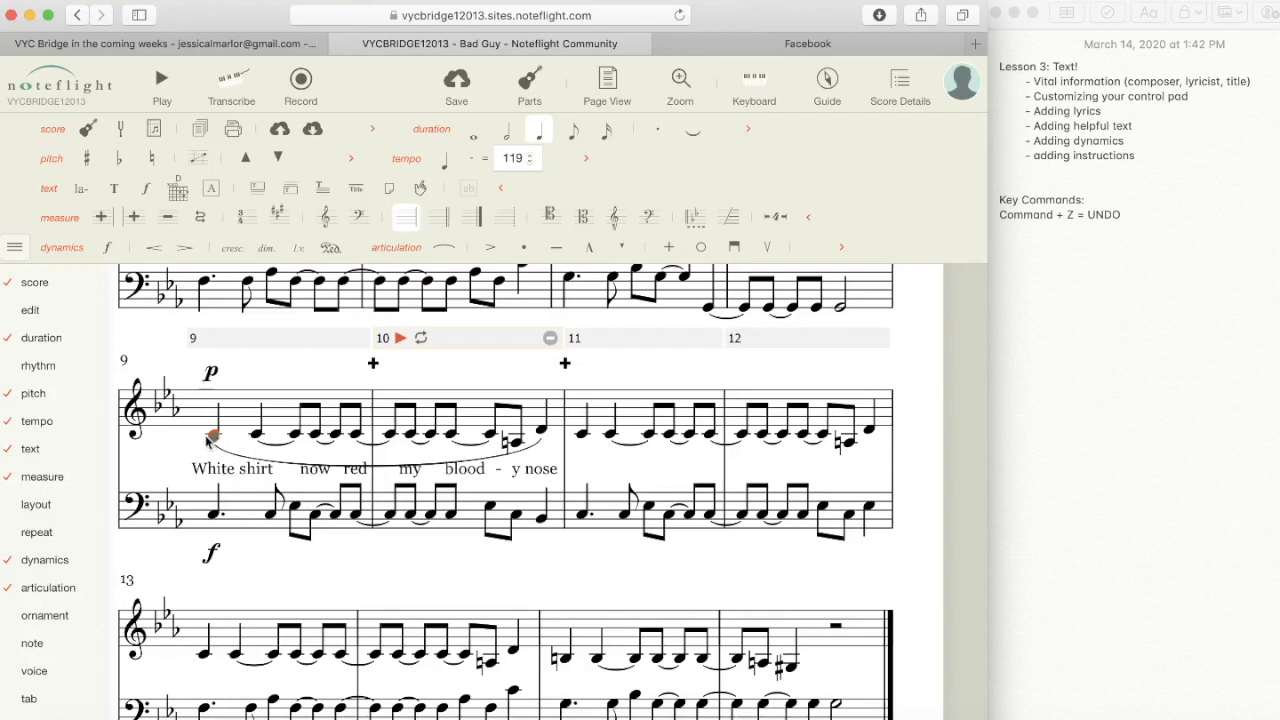
Step: Add a crescendo hairpin across the vocal line of measures 9–10
{"action": "left_click", "coordinate": [545, 432], "text": "shift"}
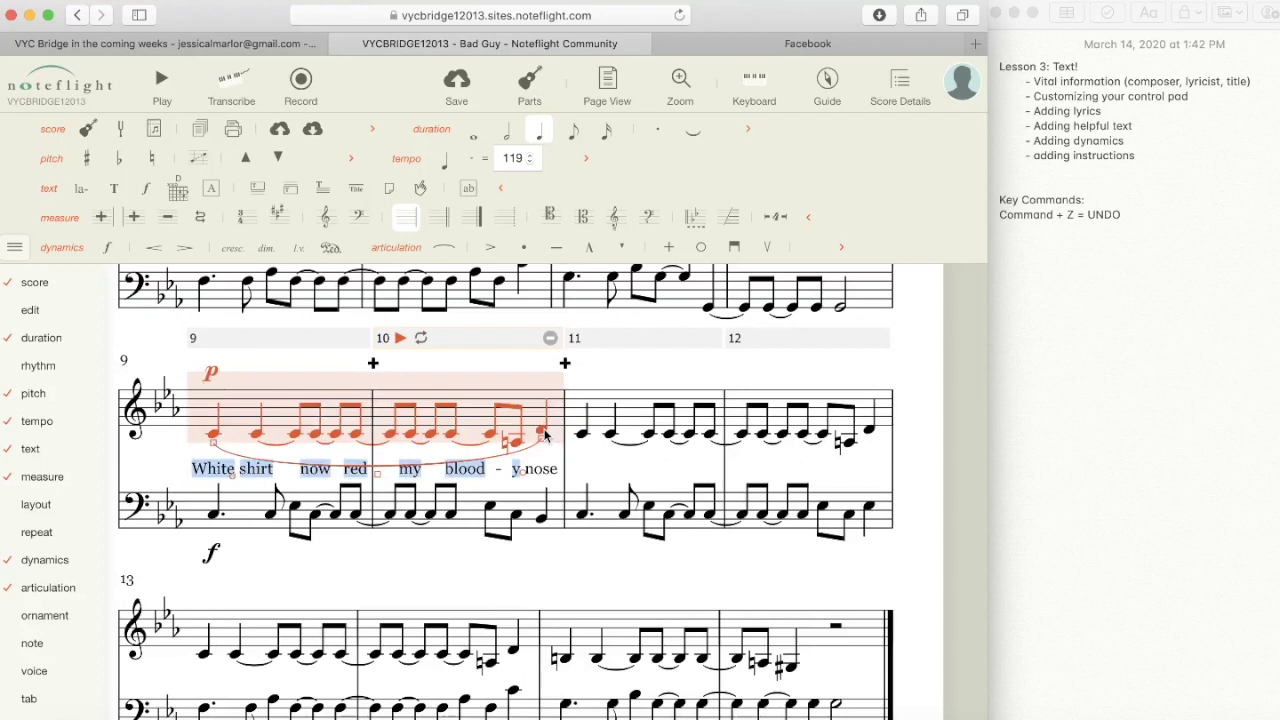
{"action": "left_click", "coordinate": [152, 250]}
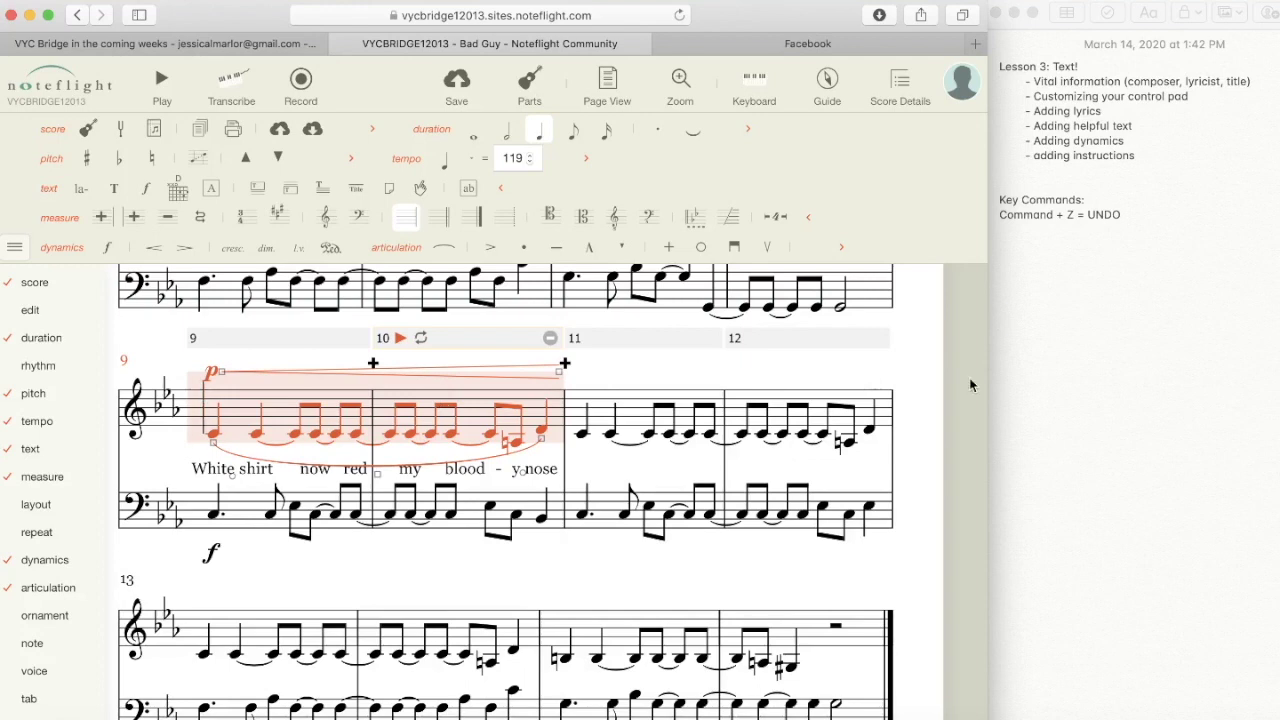
{"action": "left_click", "coordinate": [922, 368]}
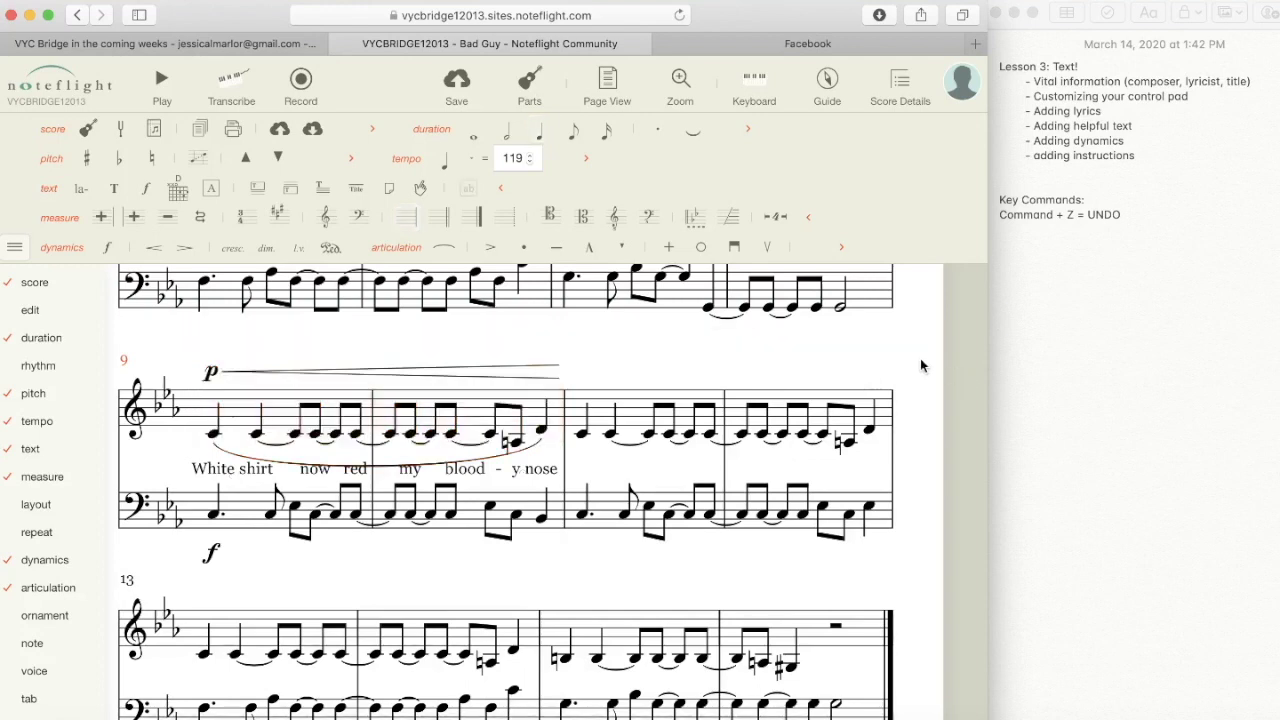
{"action": "left_click", "coordinate": [88, 445]}
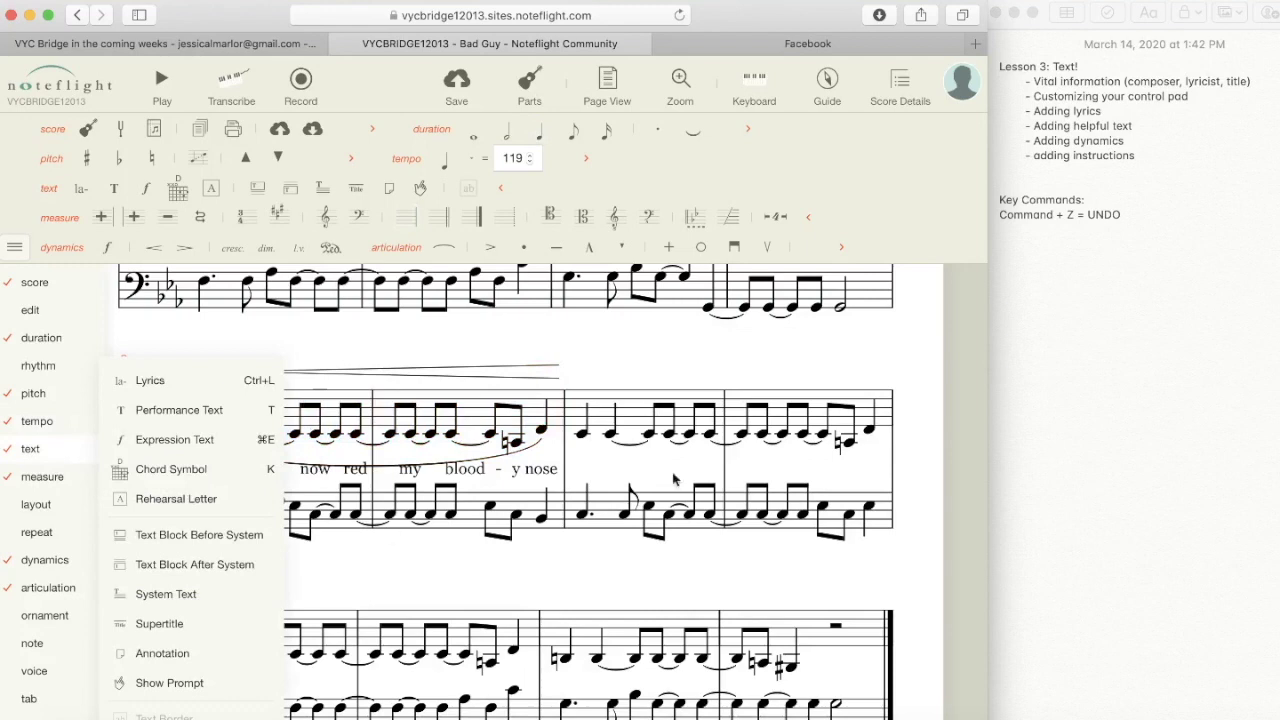
{"action": "left_click", "coordinate": [920, 371]}
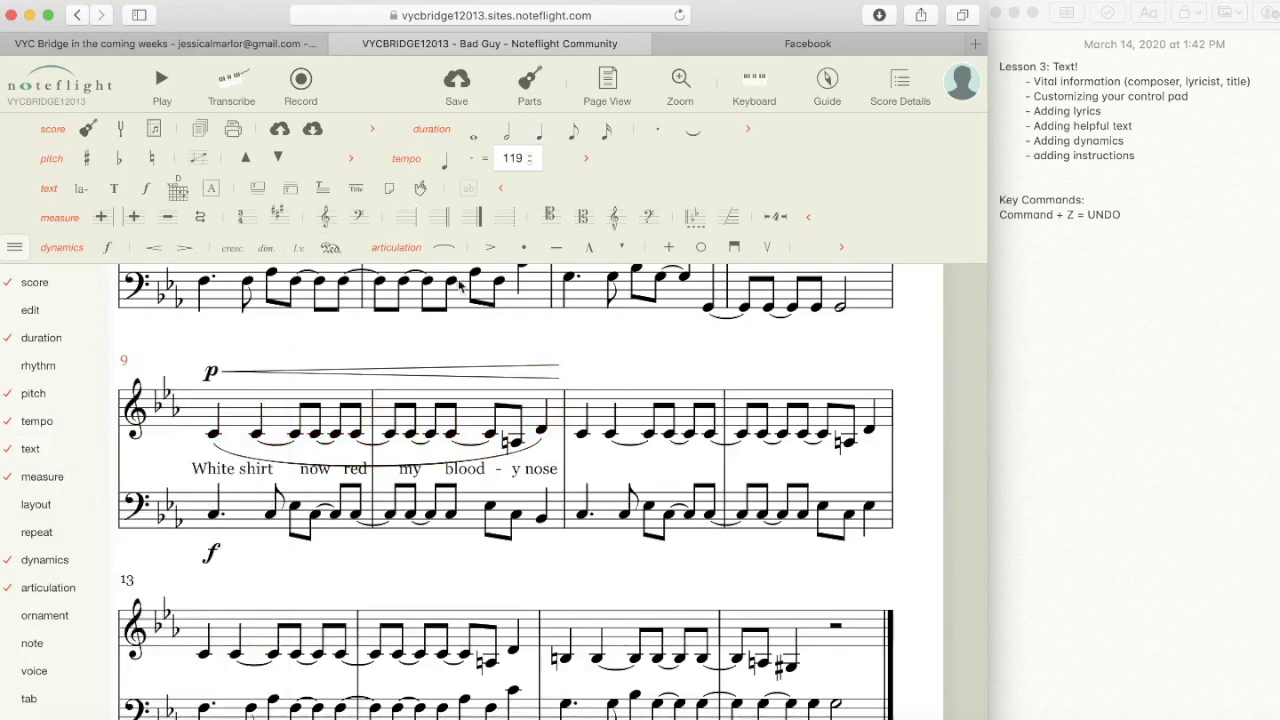
Step: Add an accent (>) articulation to the first vocal note of measure 9
{"action": "left_click", "coordinate": [212, 432]}
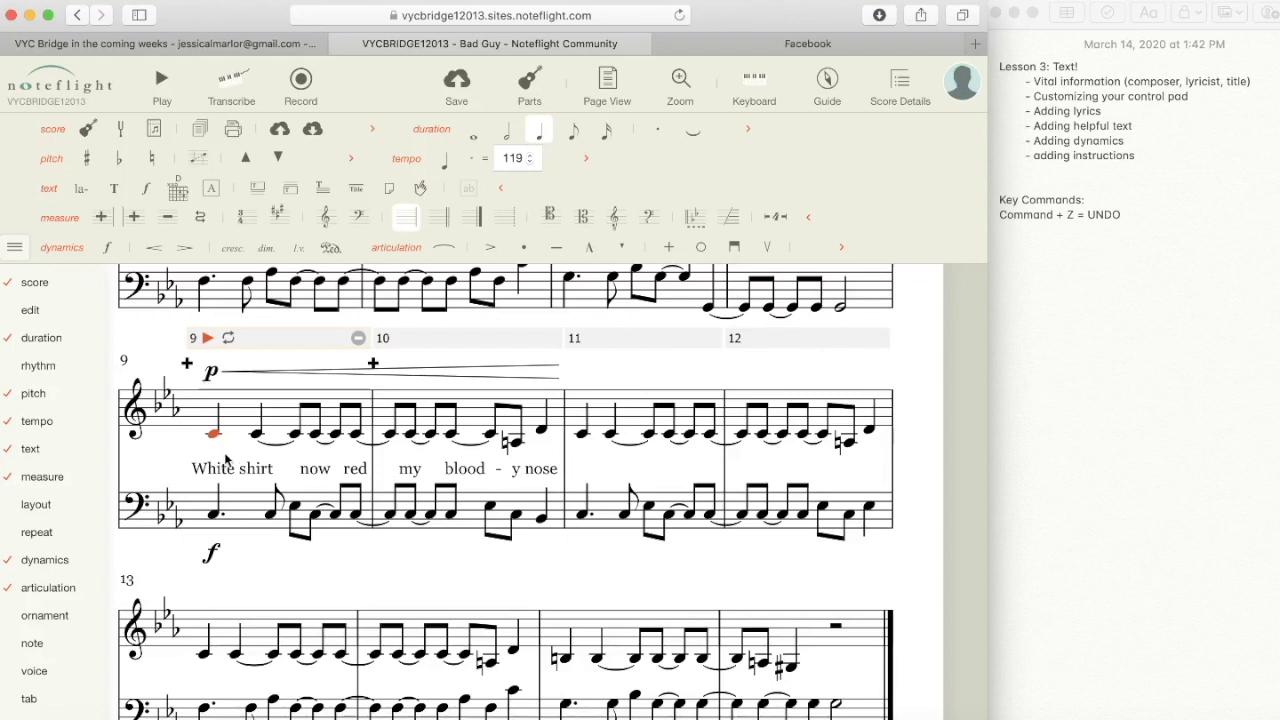
{"action": "left_click", "coordinate": [262, 440]}
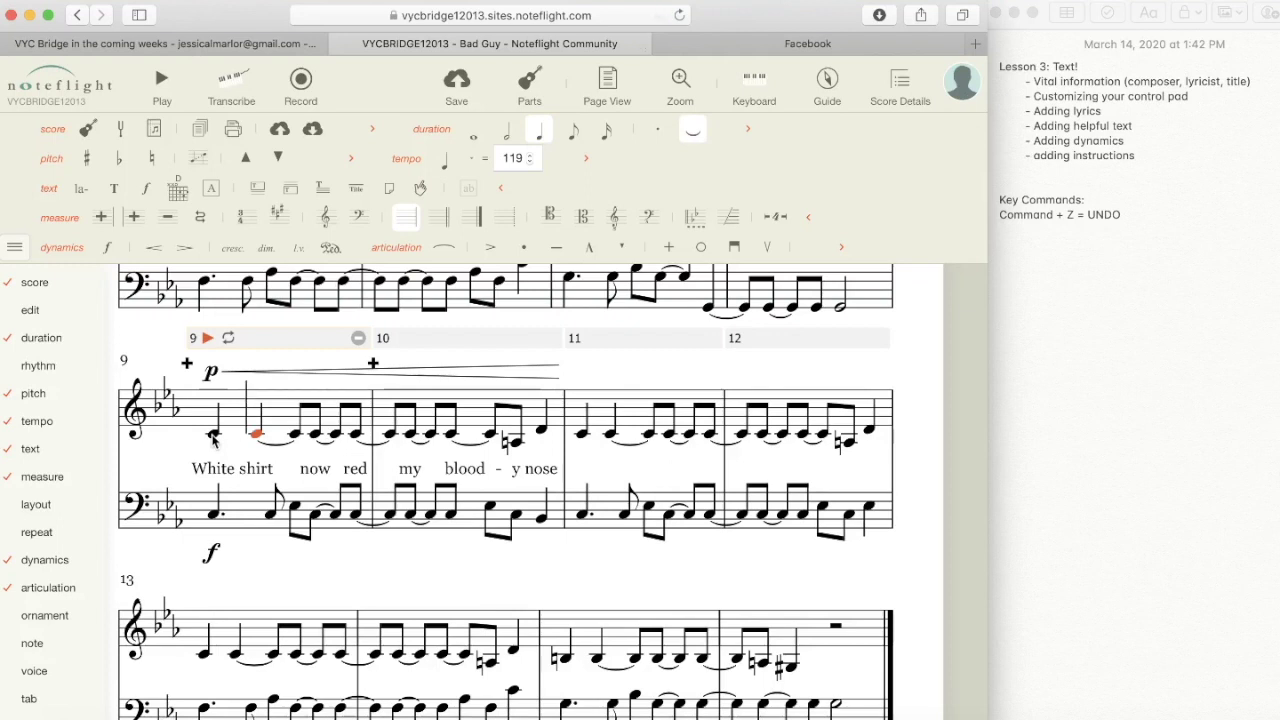
{"action": "left_click", "coordinate": [213, 440]}
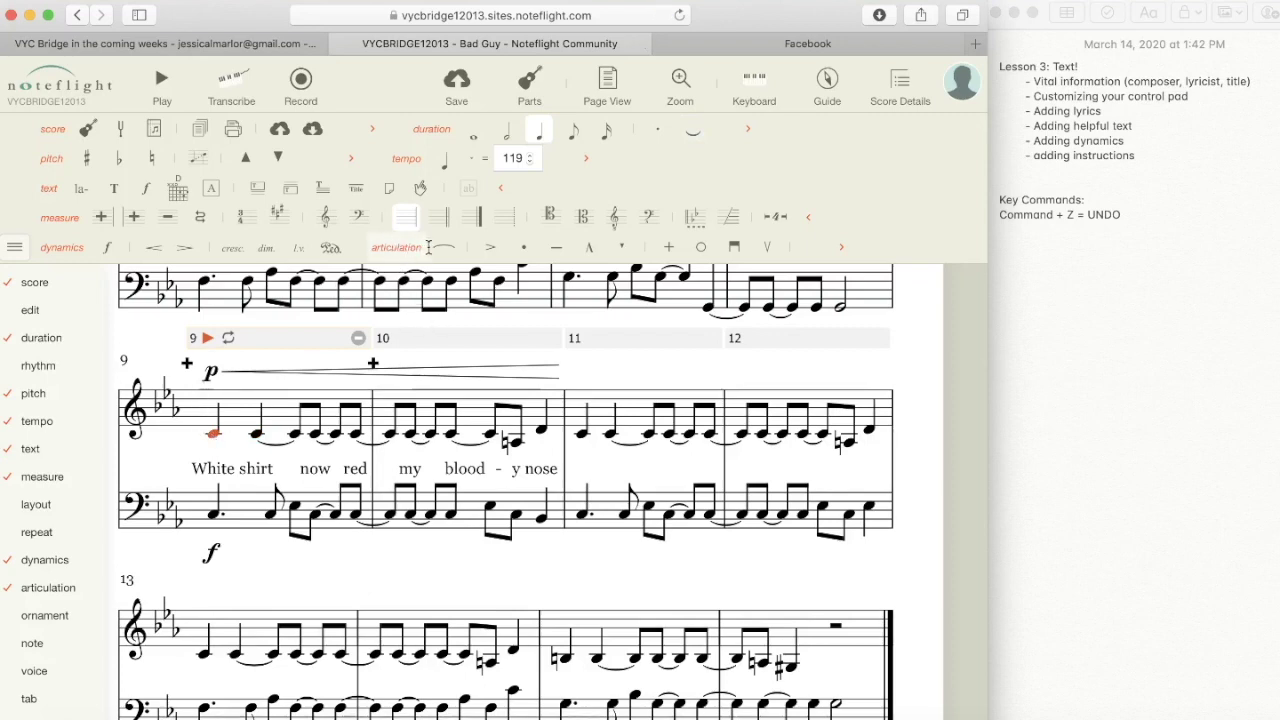
{"action": "left_click", "coordinate": [490, 254]}
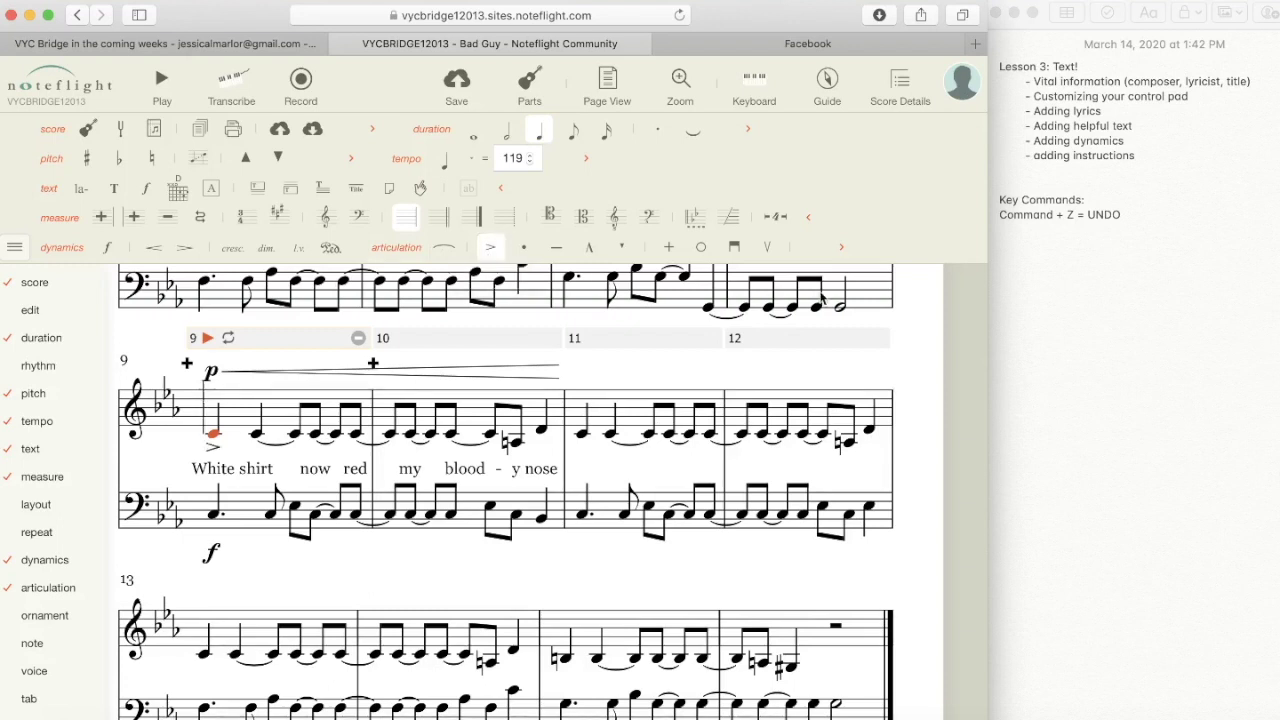